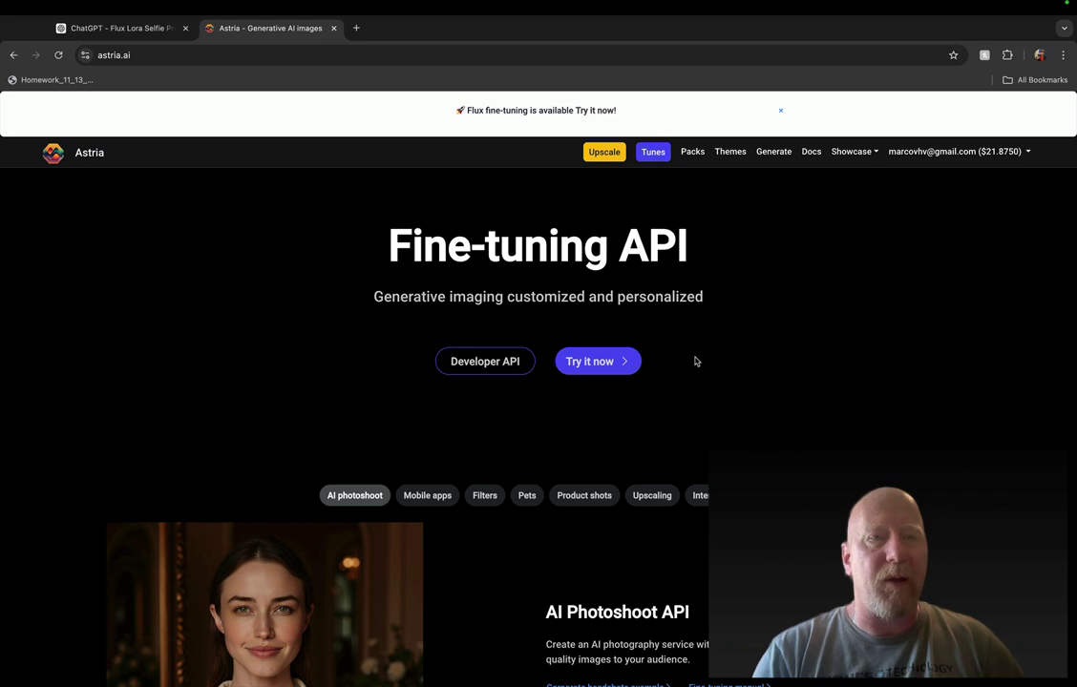
Start adding $5.00 of credit, try a quantity of 25, then cancel and leave Stripe Checkout
left_click(941, 152)
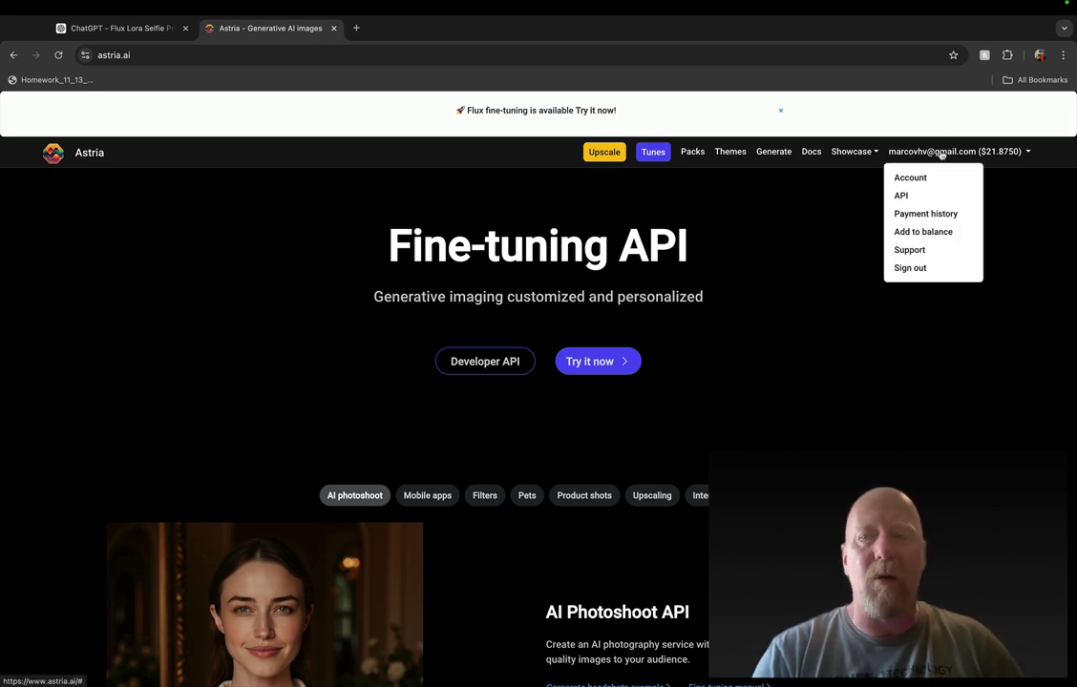
left_click(917, 231)
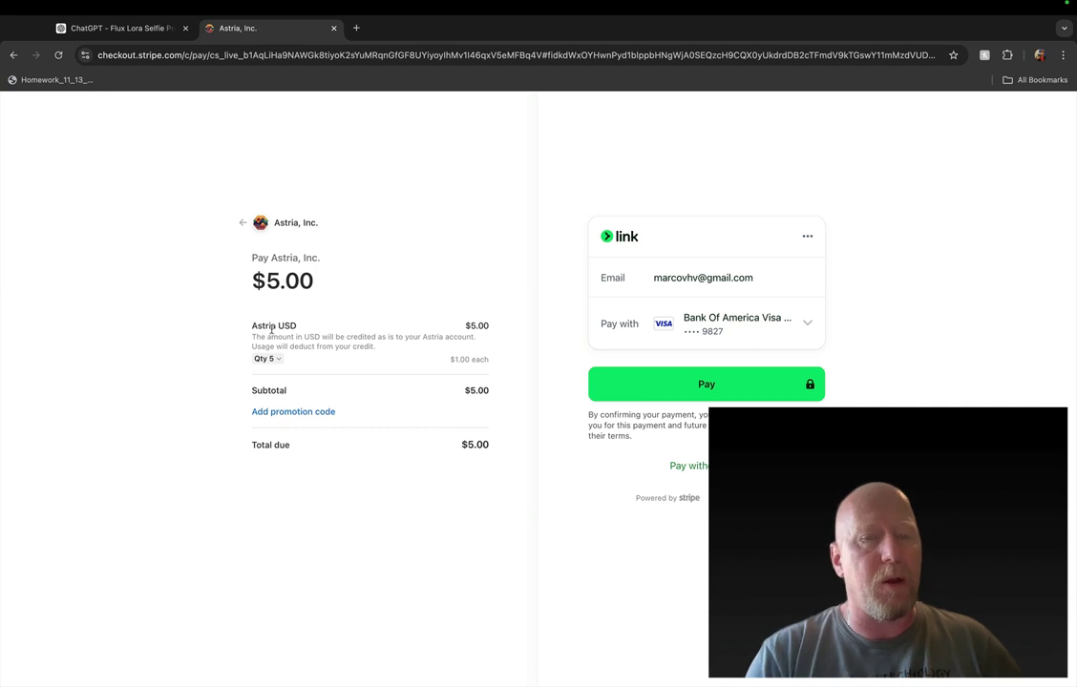
left_click(277, 359)
left_click(528, 389)
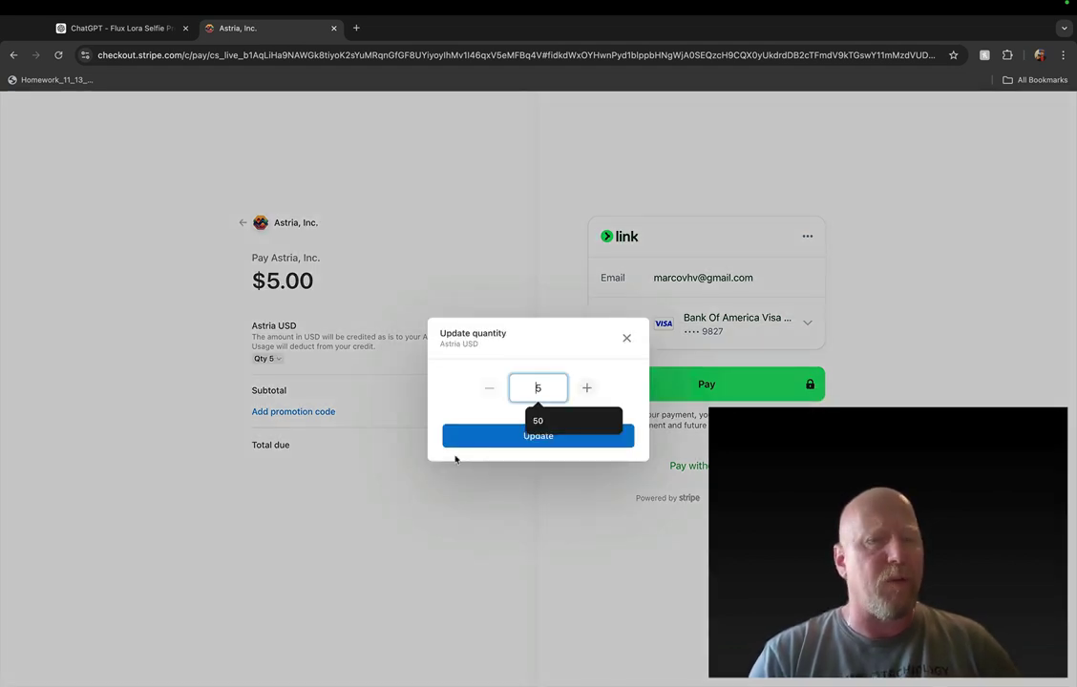
type("2")
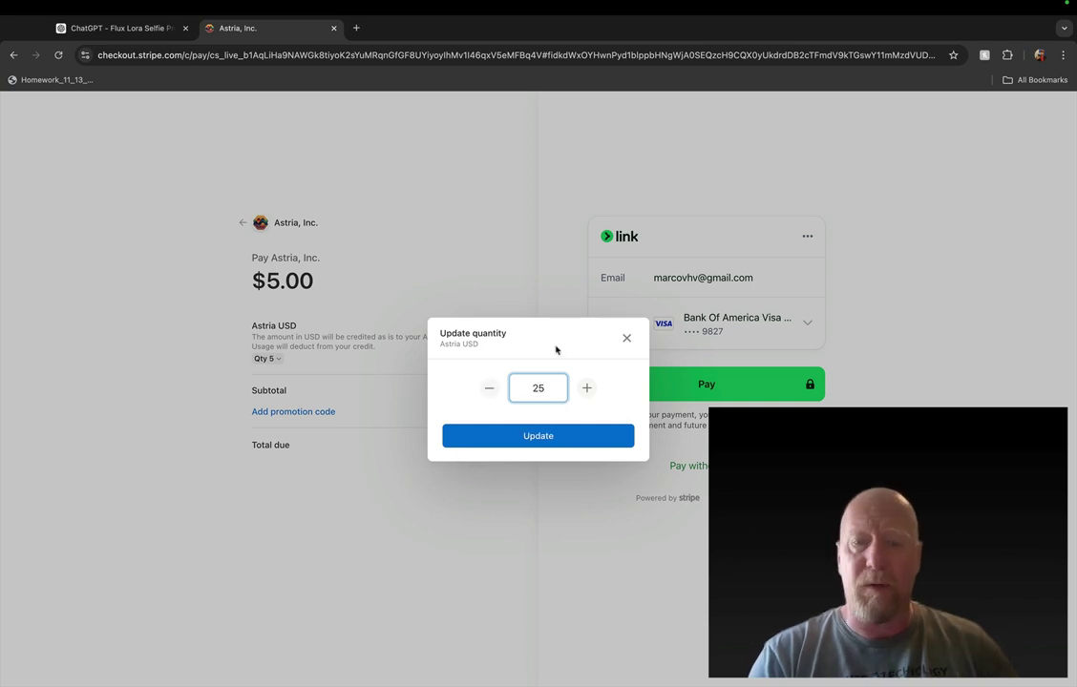
left_click(626, 338)
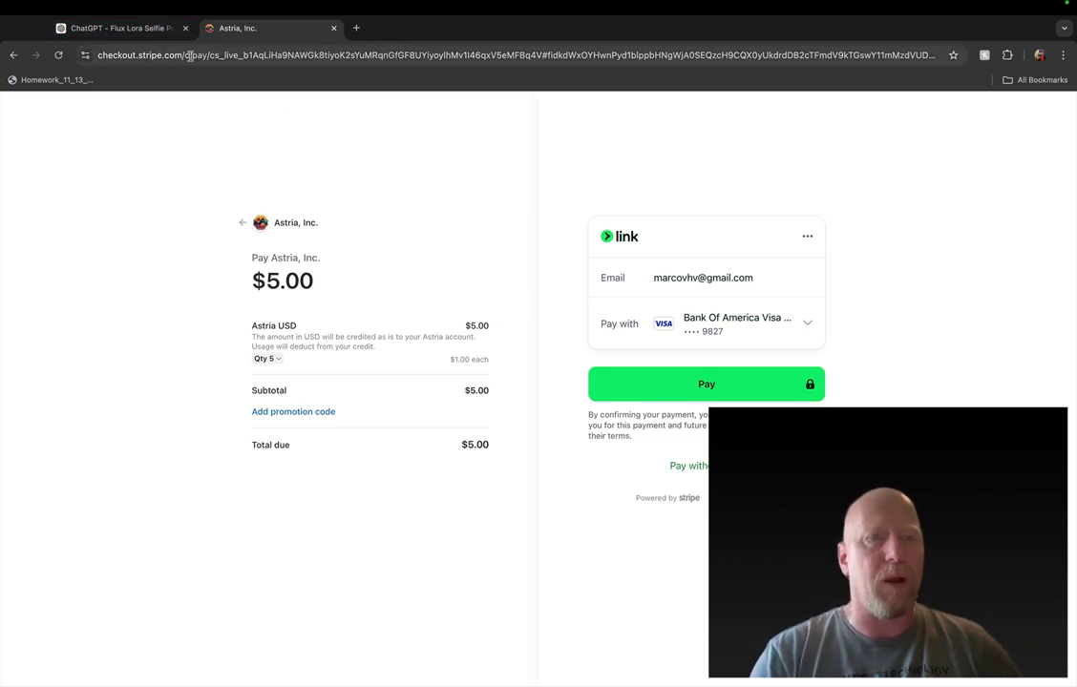
left_click(12, 55)
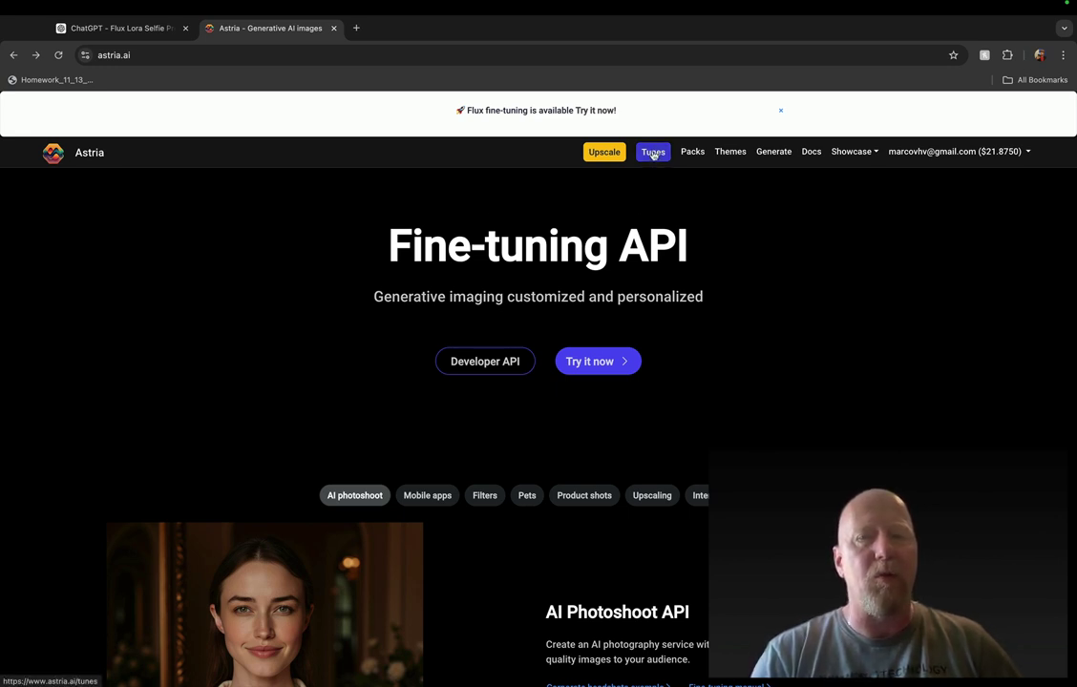
Go to the Tunes page listing fine-tunes like Brixton and Path Water Flux Object
left_click(653, 153)
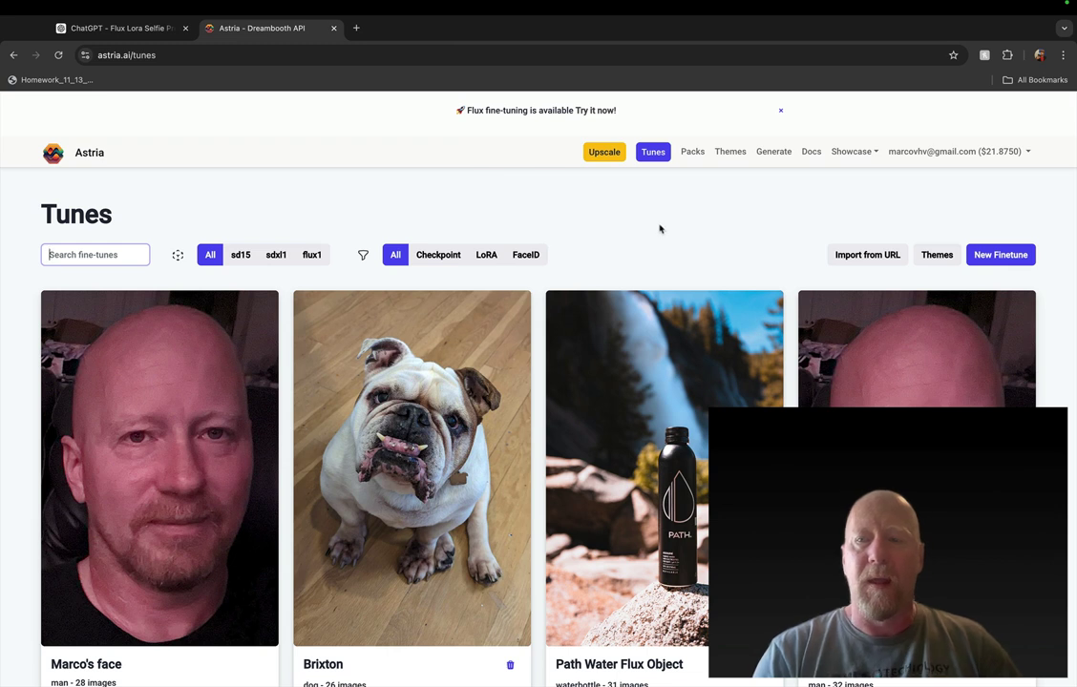
Start a new finetune titled 'Marco's Mug'
left_click(993, 256)
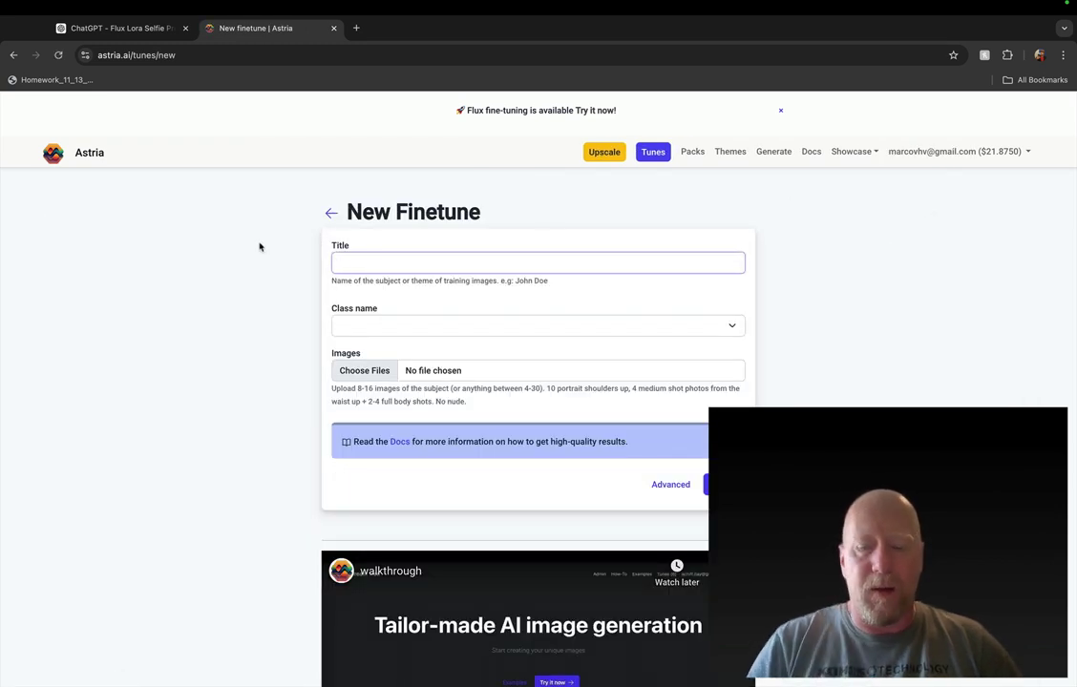
type("Marco's Mug")
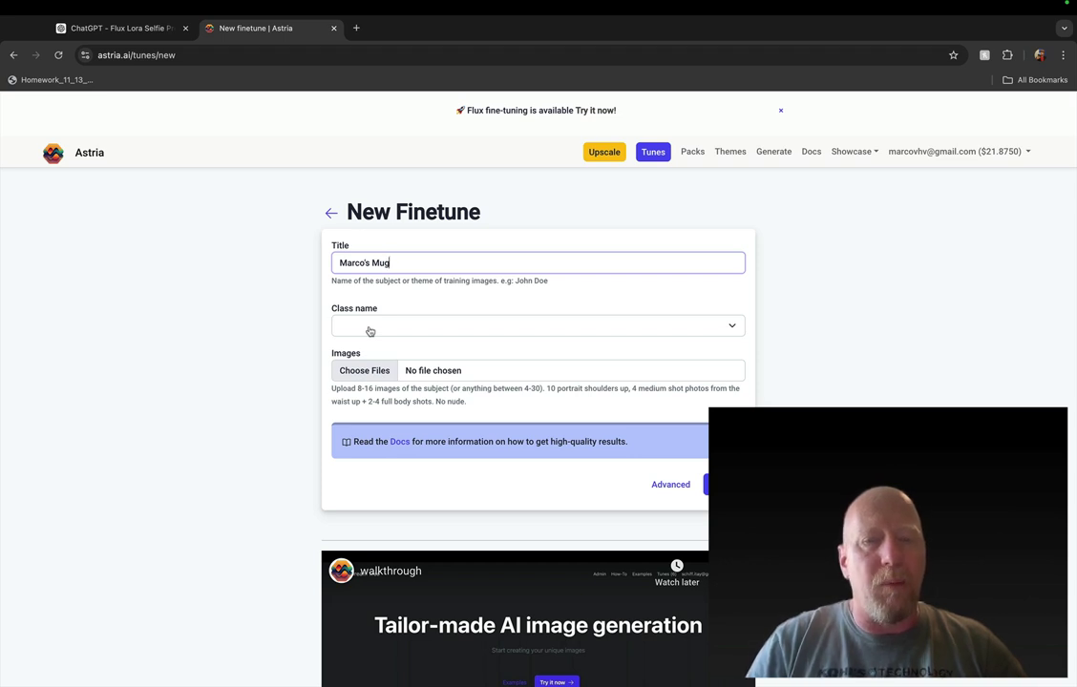
left_click(371, 331)
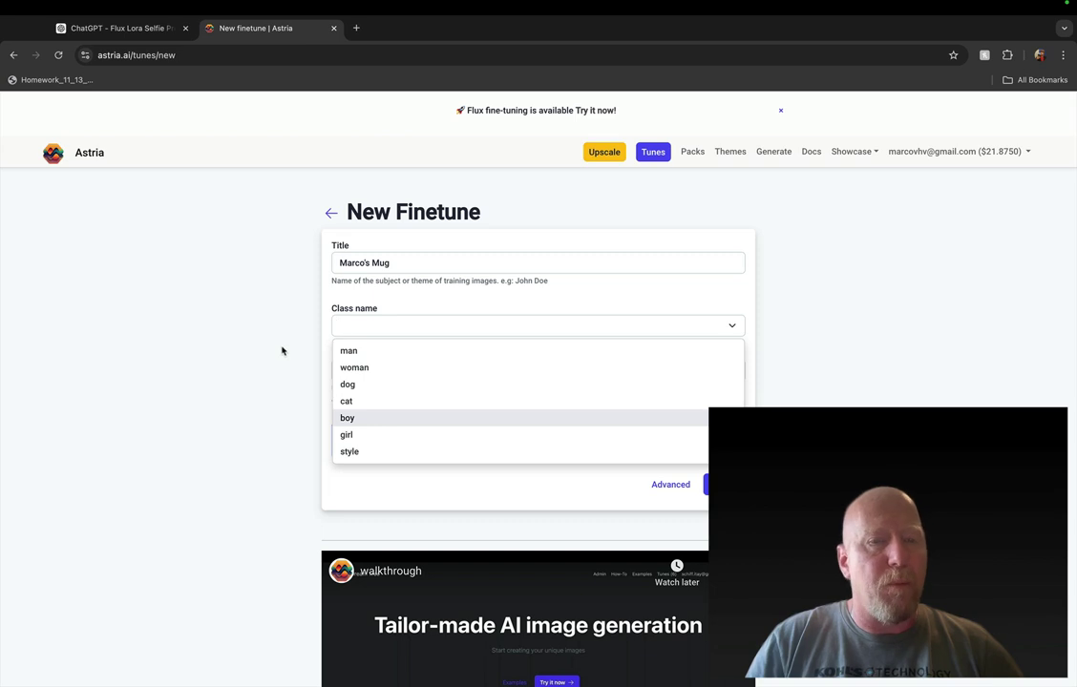
left_click(343, 330)
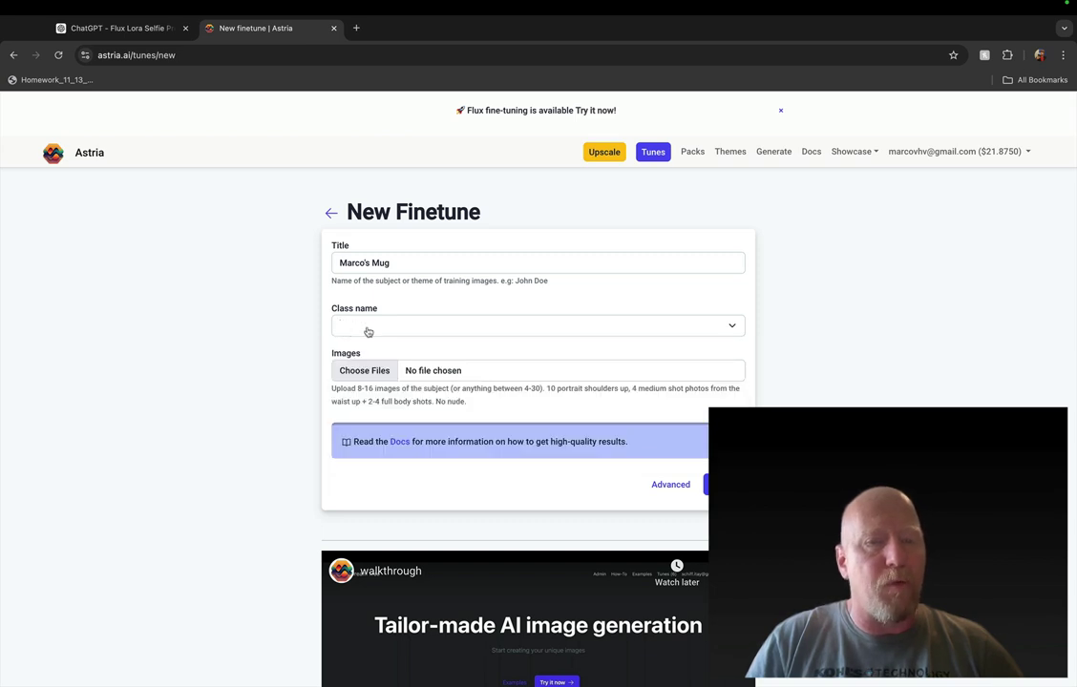
Try a 'waterbottle' class name, clear it, and set the class name to man
left_click(368, 331)
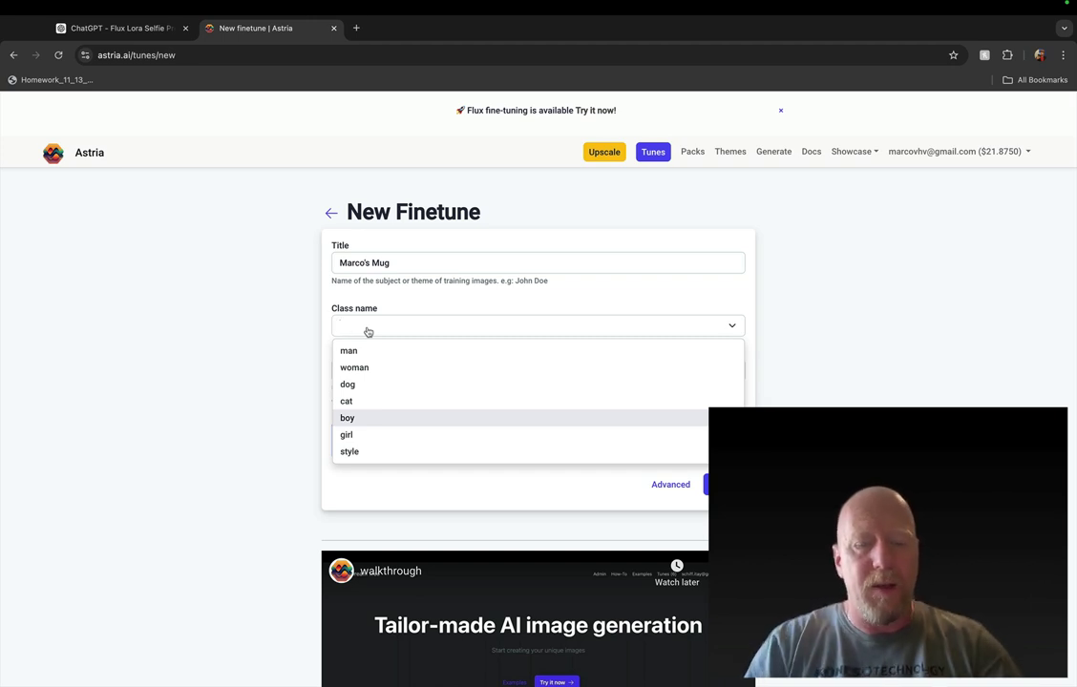
type("waterbo")
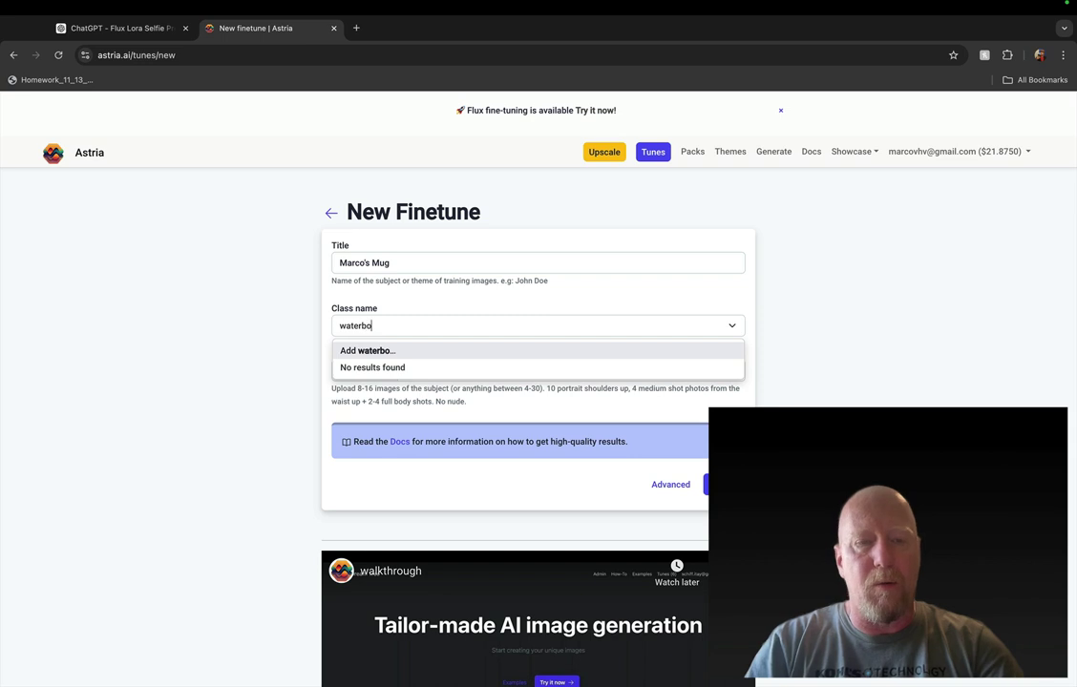
type("ttle")
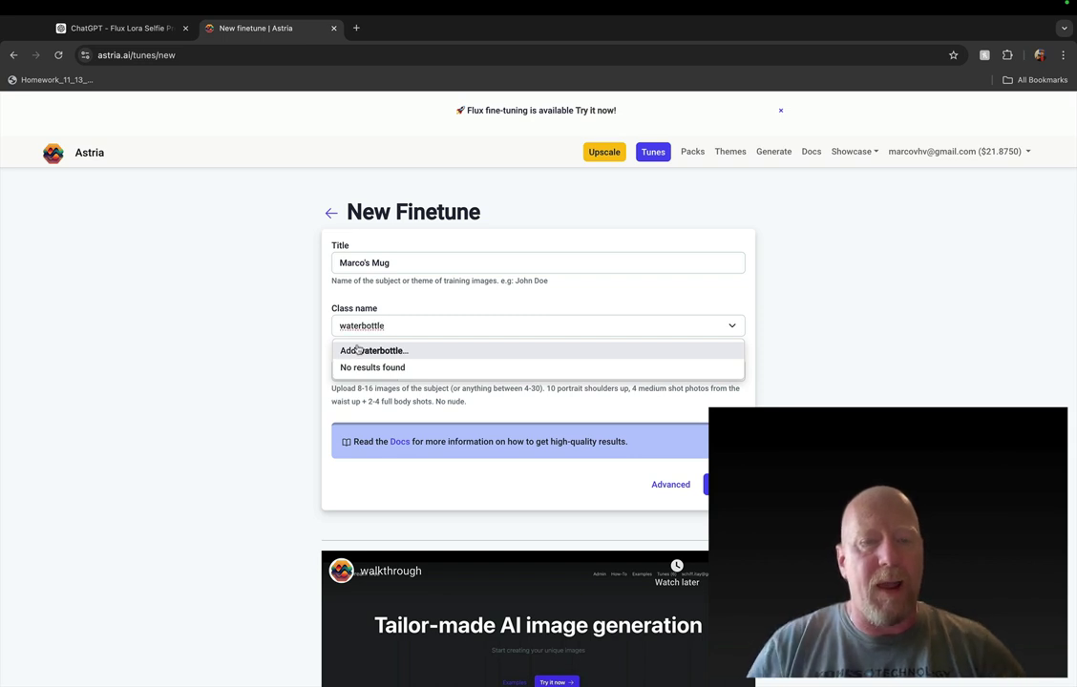
left_click(357, 351)
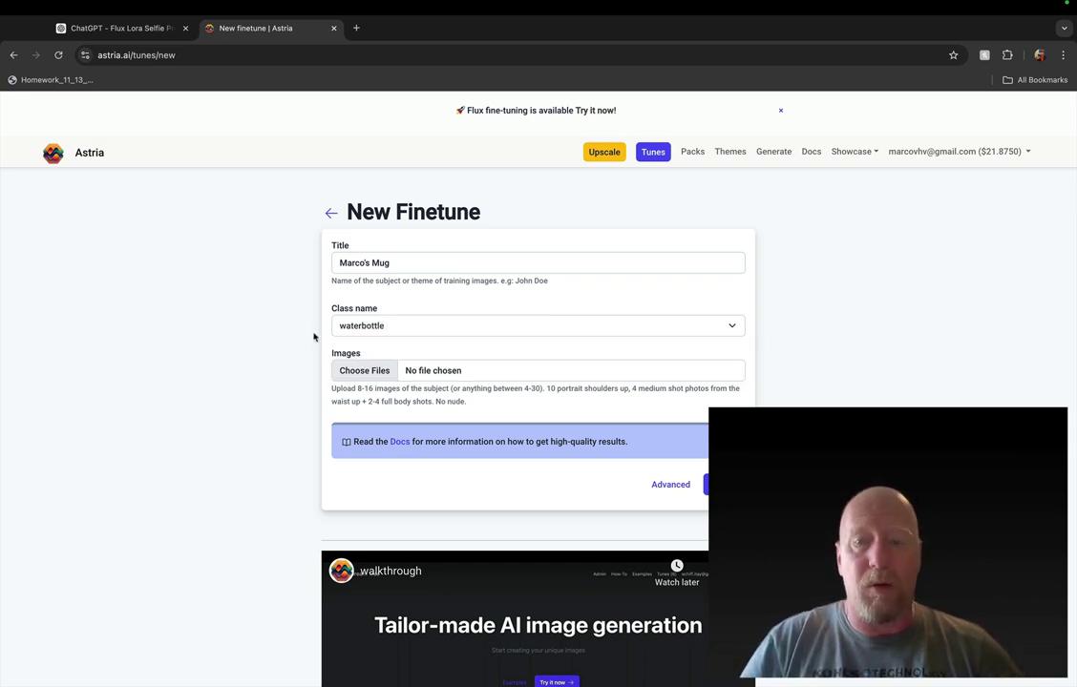
left_click(374, 330)
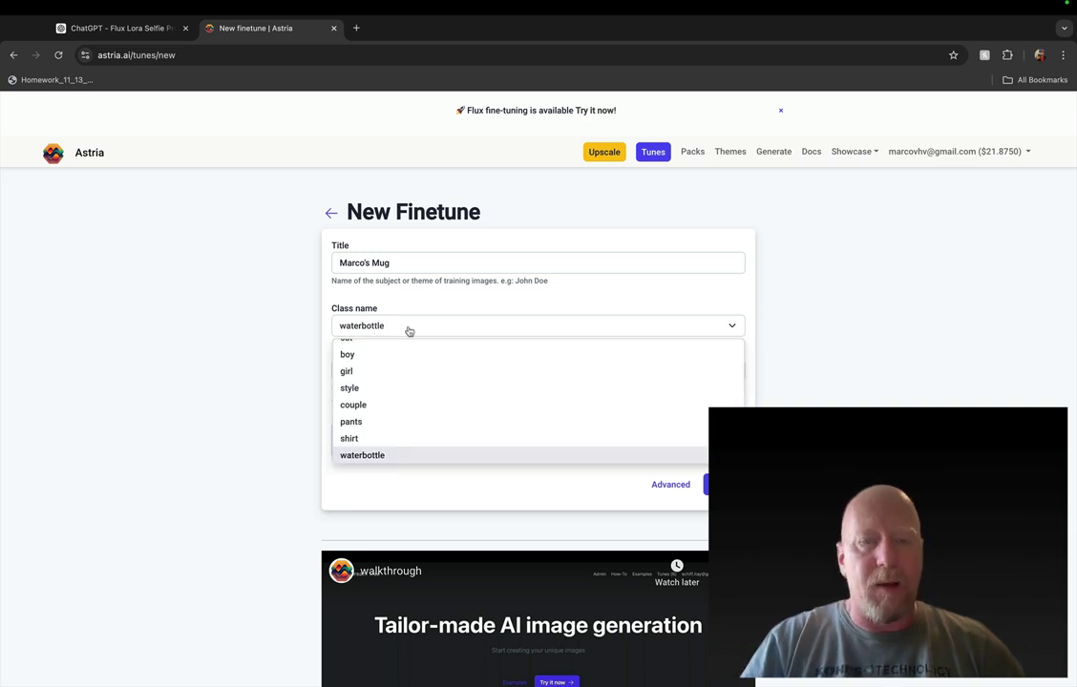
key("BackSpace")
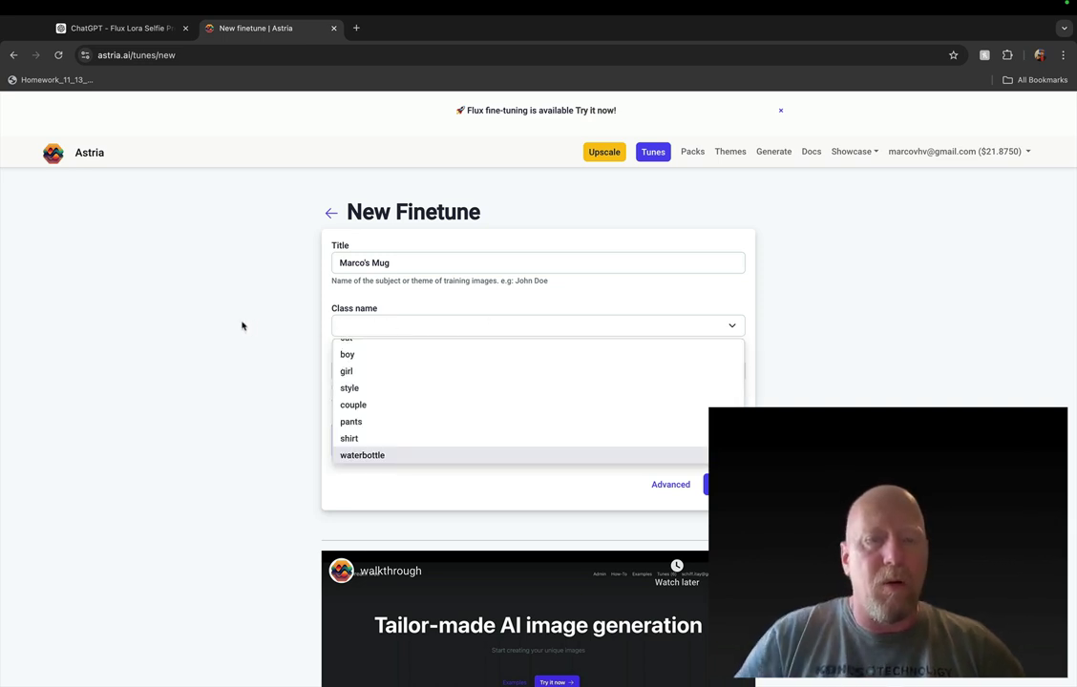
left_click(242, 325)
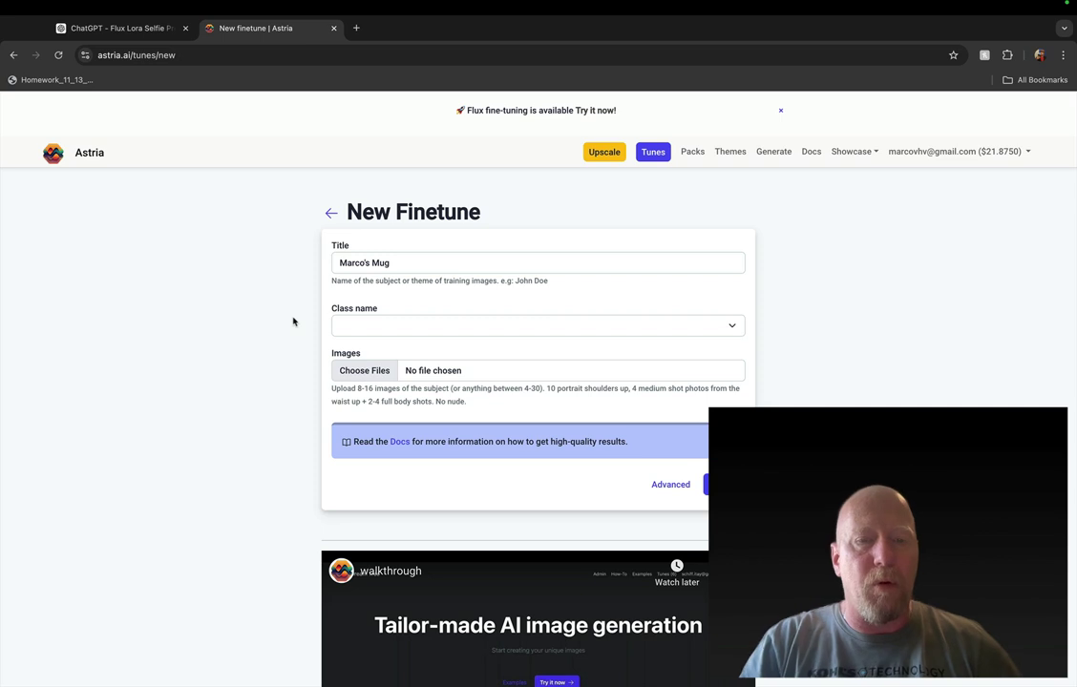
left_click(358, 333)
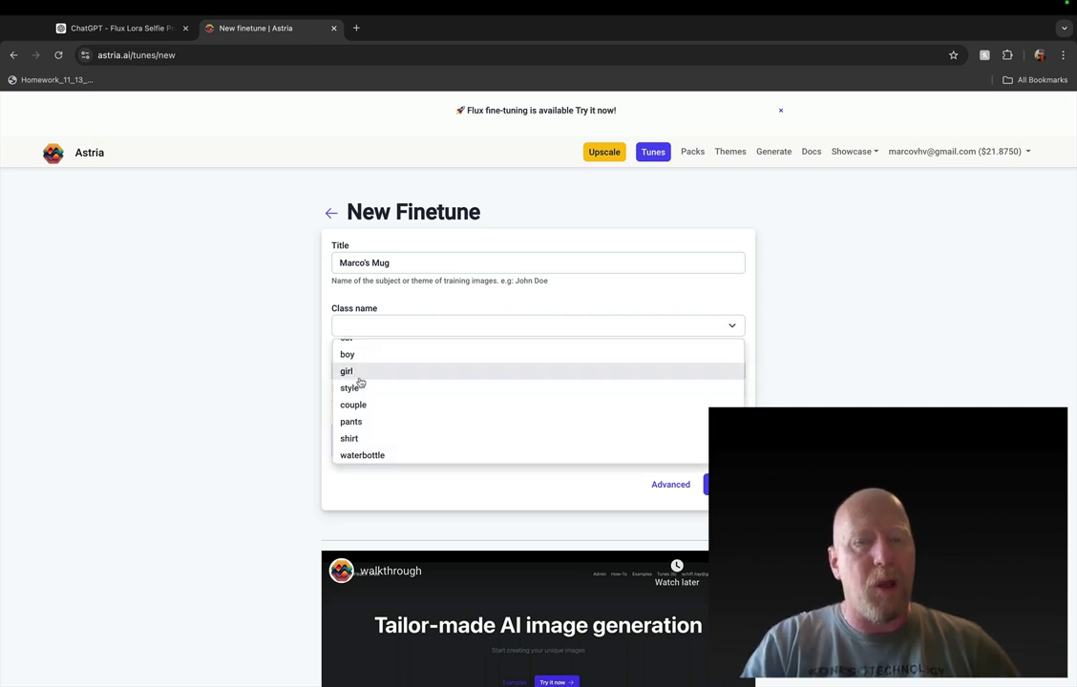
scroll(360, 383, "up", 3)
left_click(348, 351)
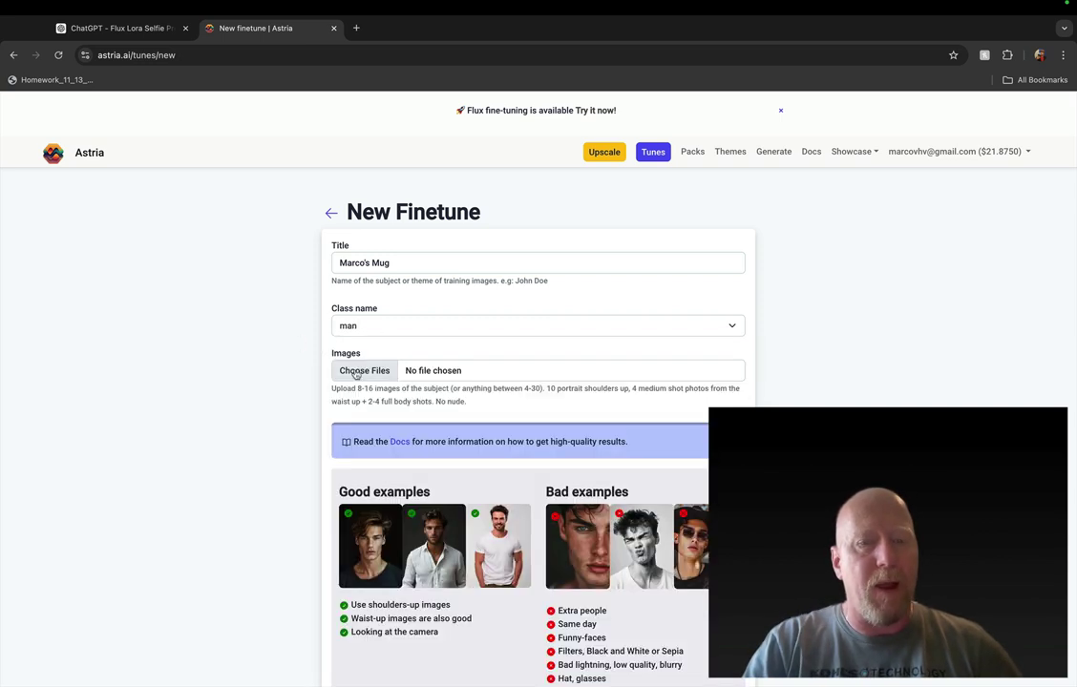
Attach all 28 PNGs (1.png to 28.png) from the selfies folder as training images
left_click(357, 373)
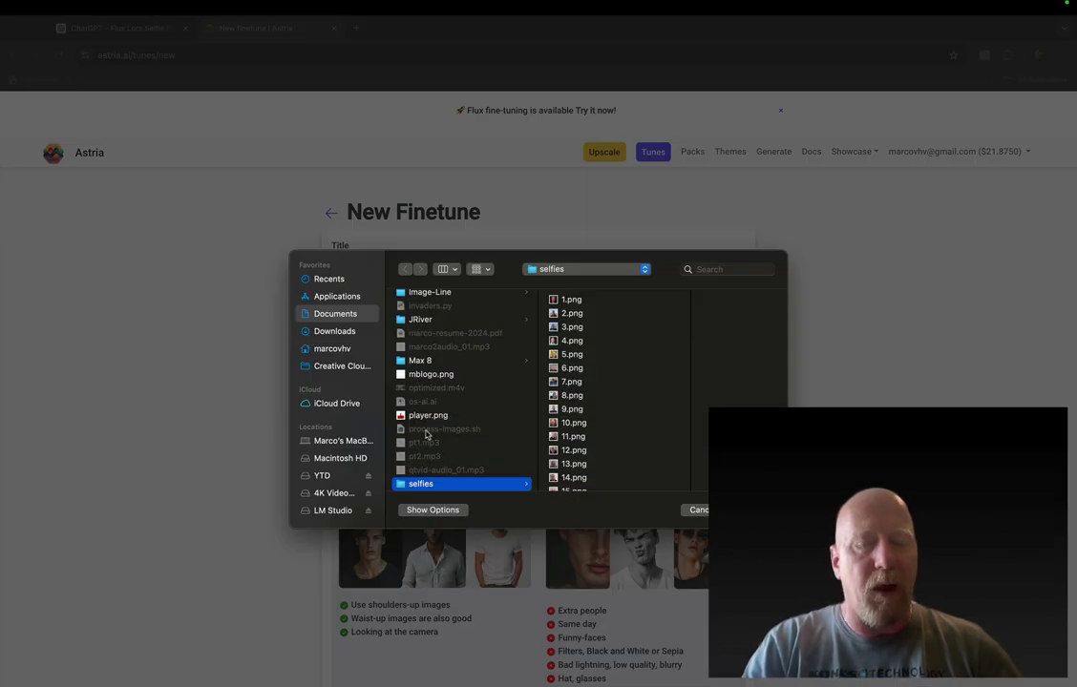
scroll(427, 434, "up", 3)
left_click(570, 302)
key("Down")
key("Down")
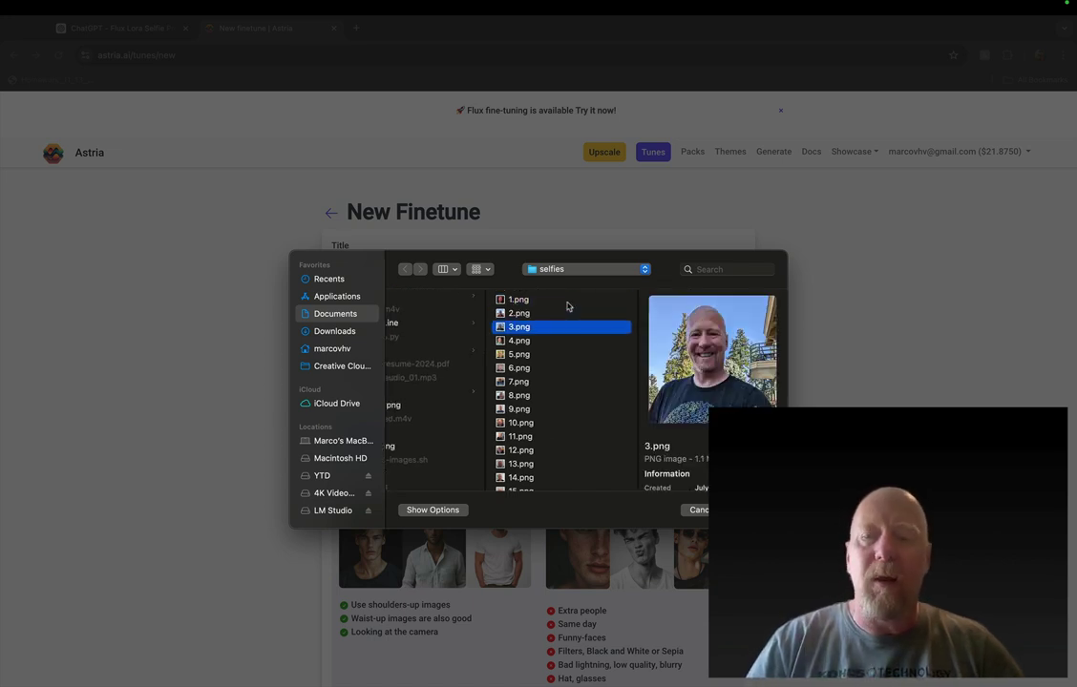
key("Down")
key("Down")
key("Down")
key("Down")
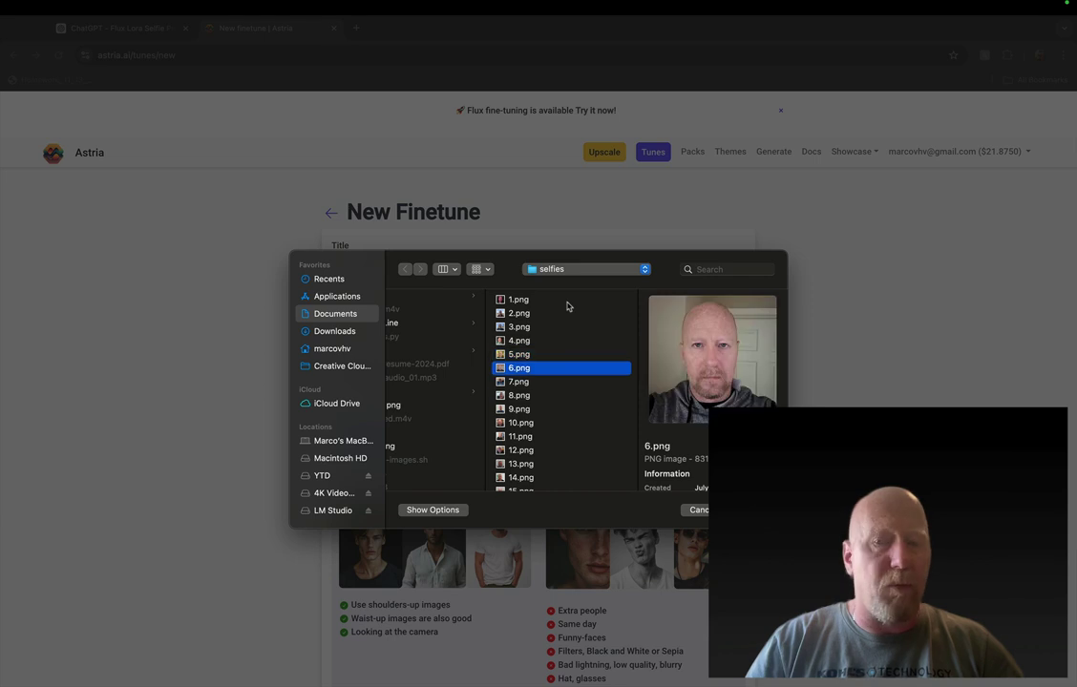
key("Down")
key("Down")
key("Down")
key("Down")
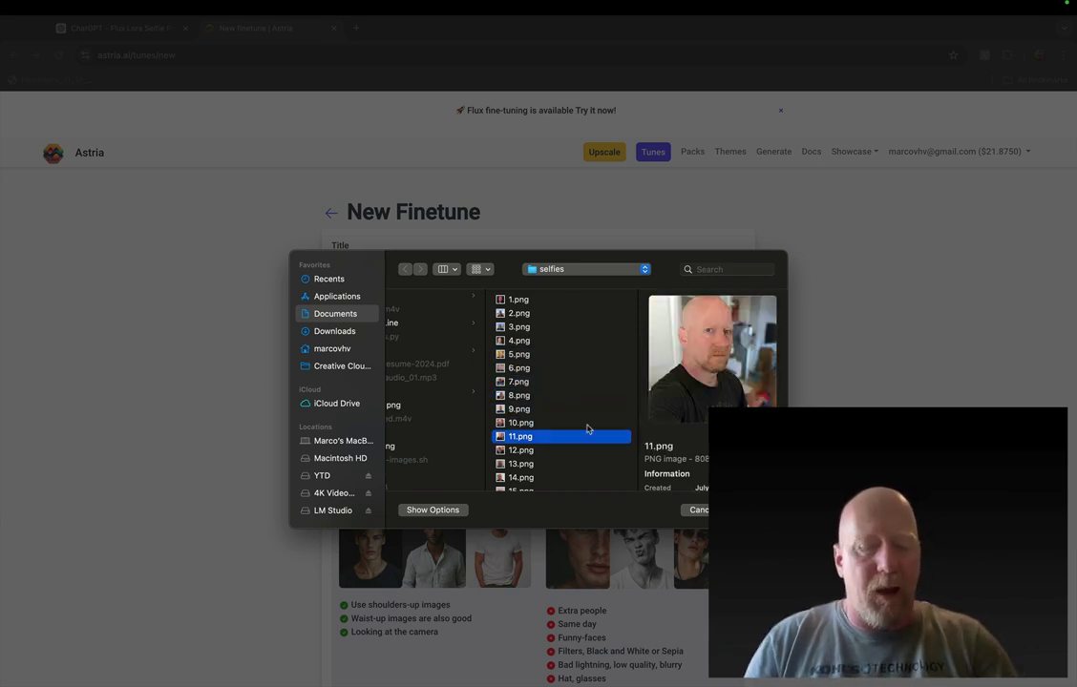
key("super+a")
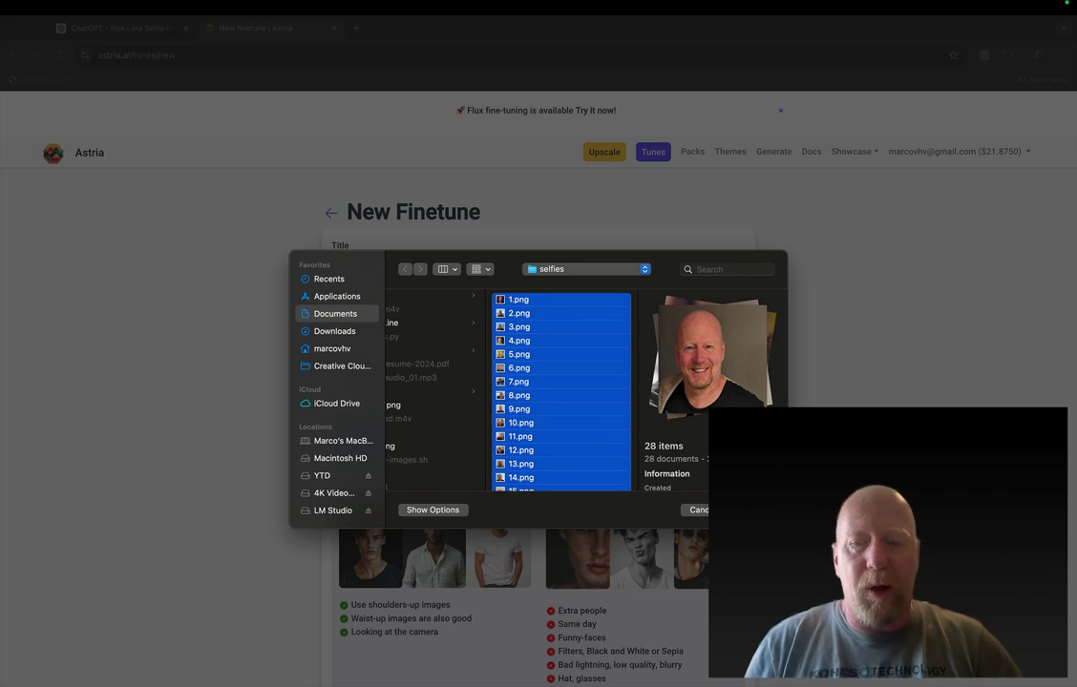
key("Return")
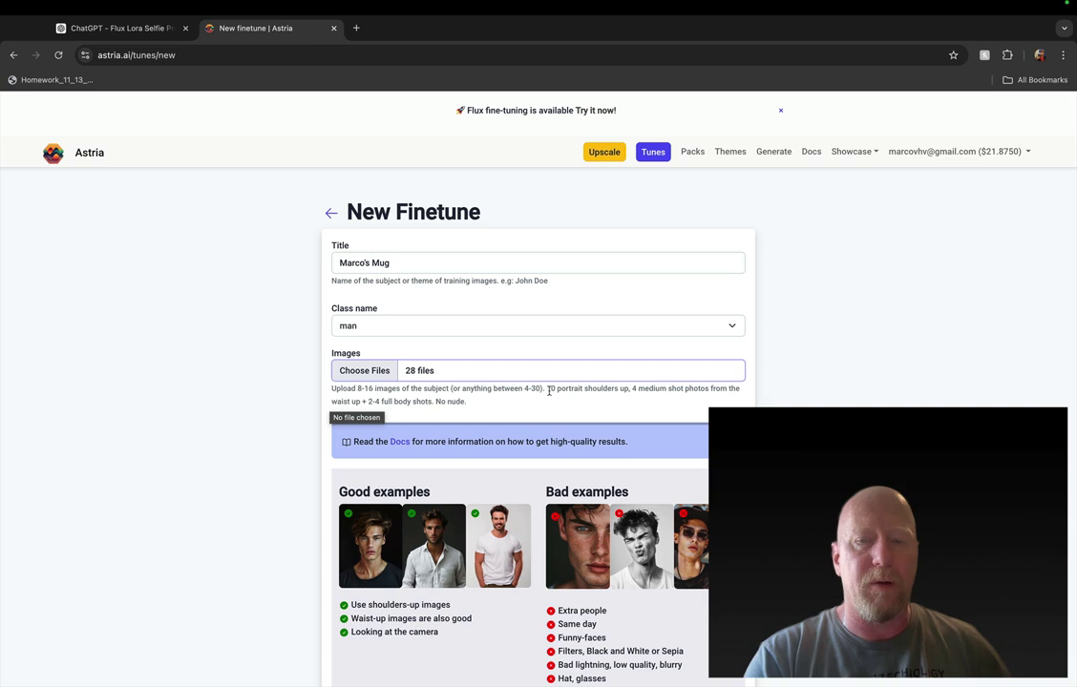
left_click(426, 374)
Abandon the unsaved finetune and open the fourth tune from the Tunes list
left_click(693, 509)
scroll(267, 423, "down", 5)
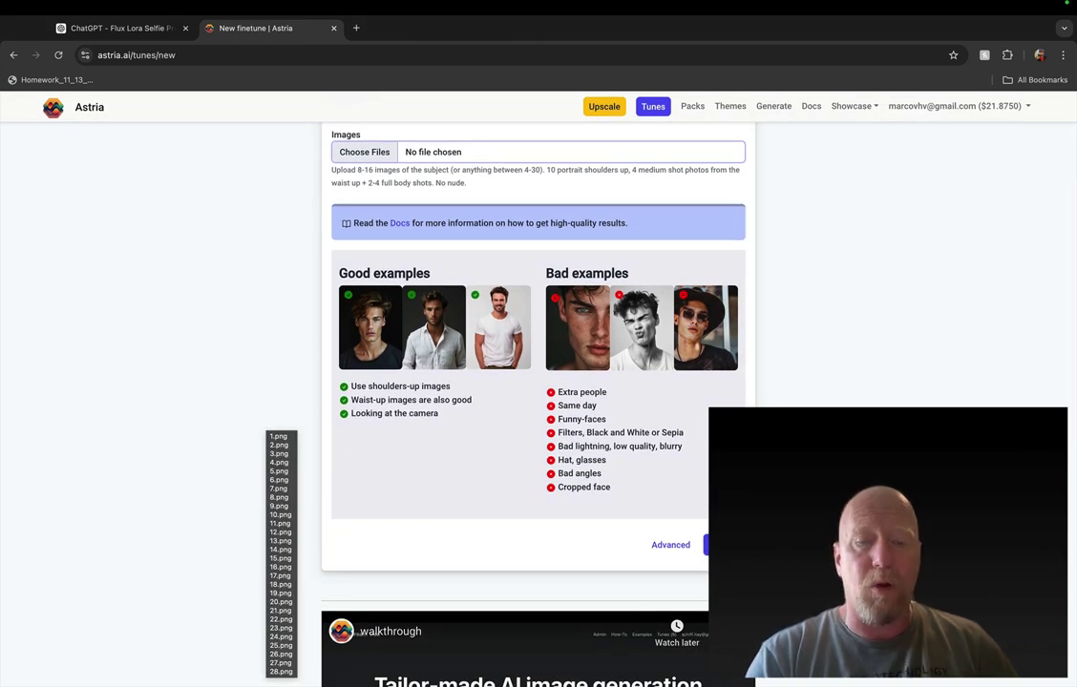
scroll(538, 382, "up", 5)
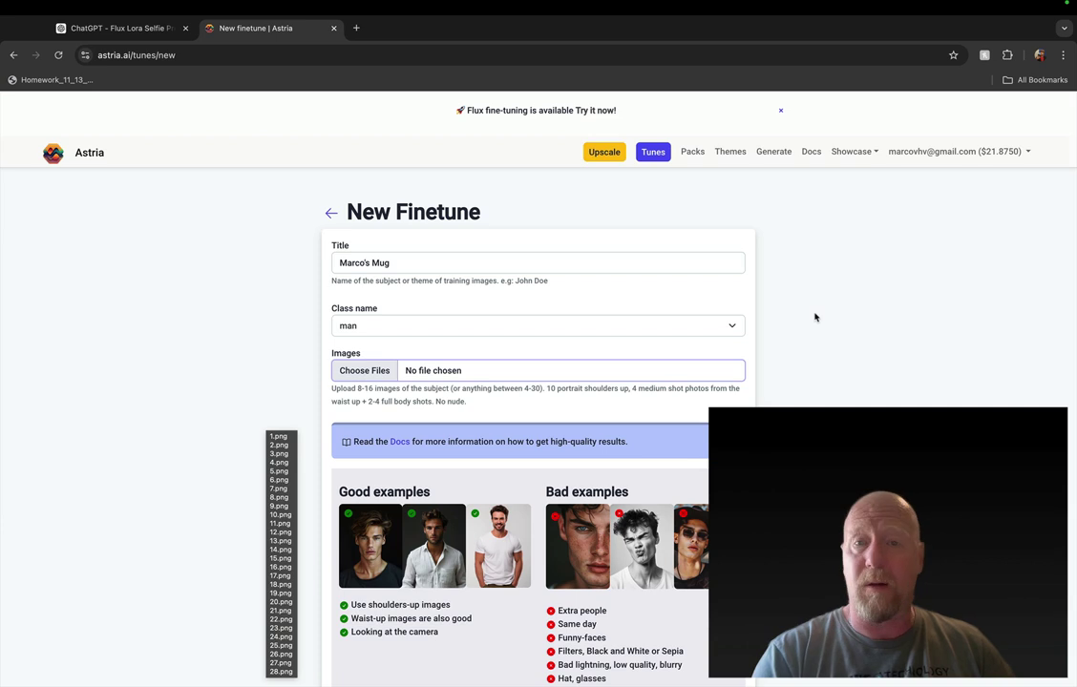
left_click(652, 156)
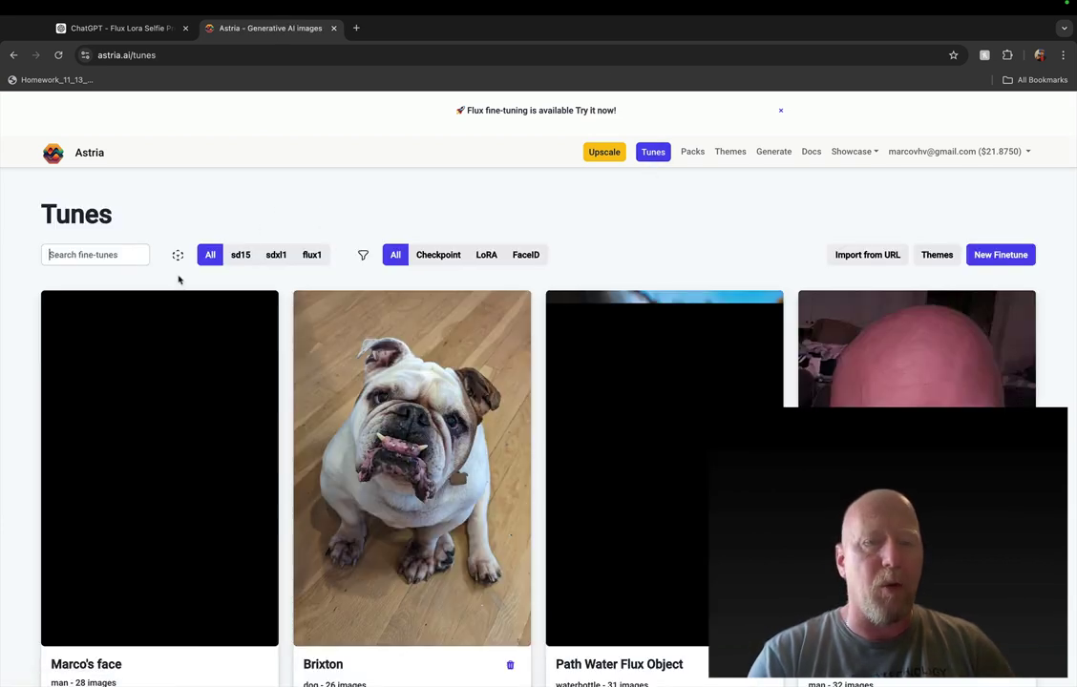
scroll(161, 363, "down", 3)
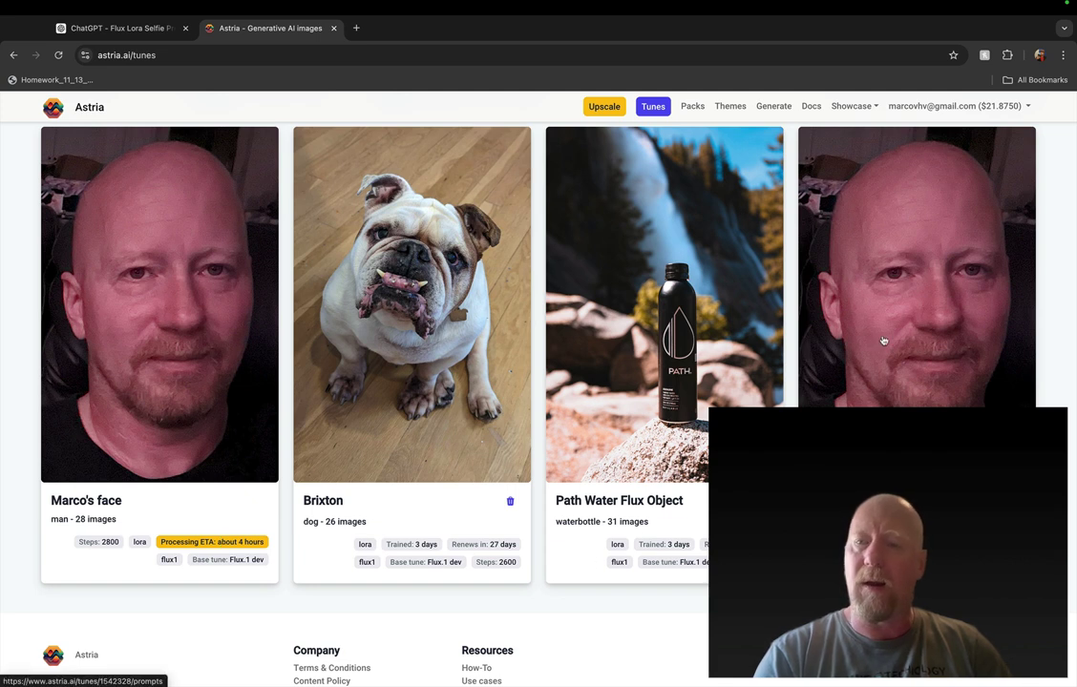
left_click(920, 326)
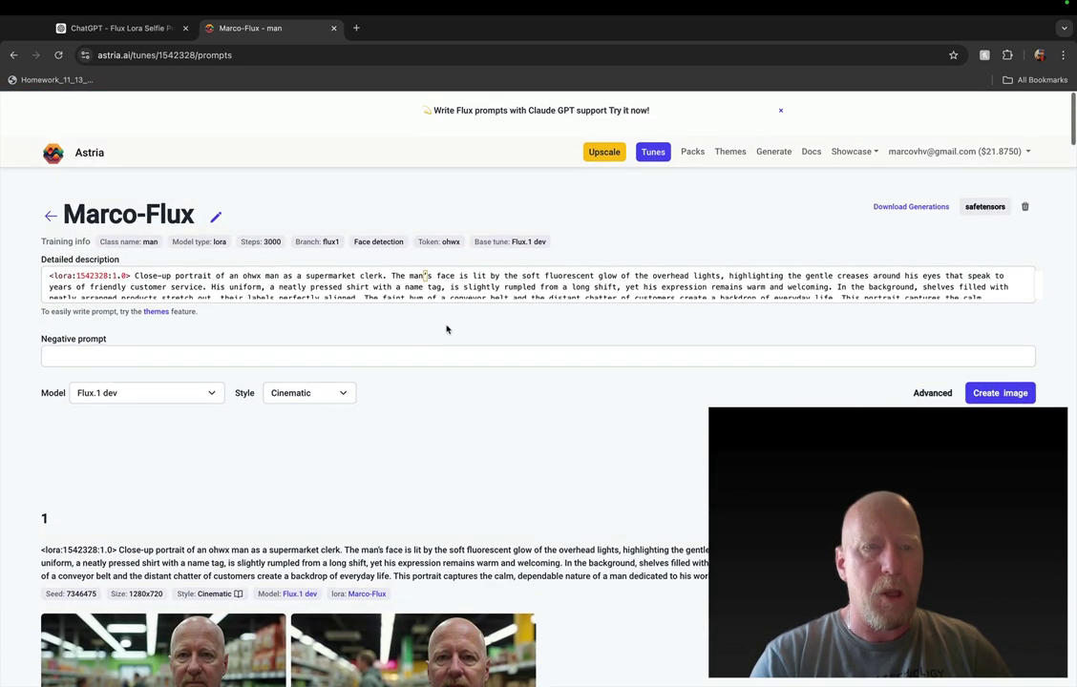
Delete the supermarket clerk description following the <lora> tag
left_click(131, 276)
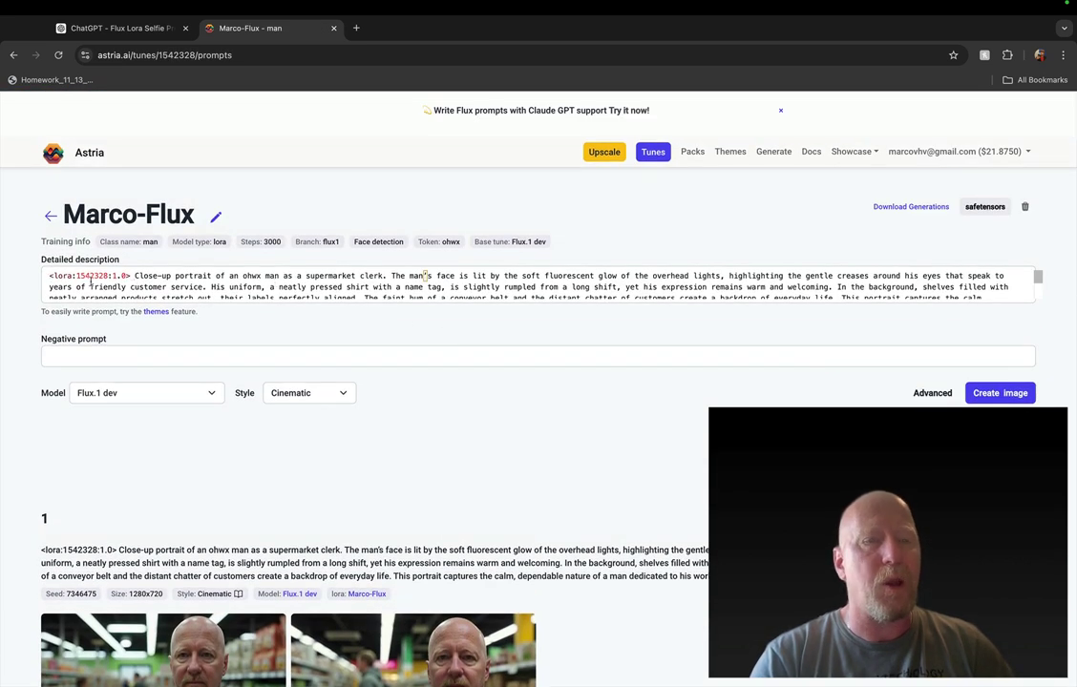
left_click_drag(130, 276, 217, 339)
key("BackSpace")
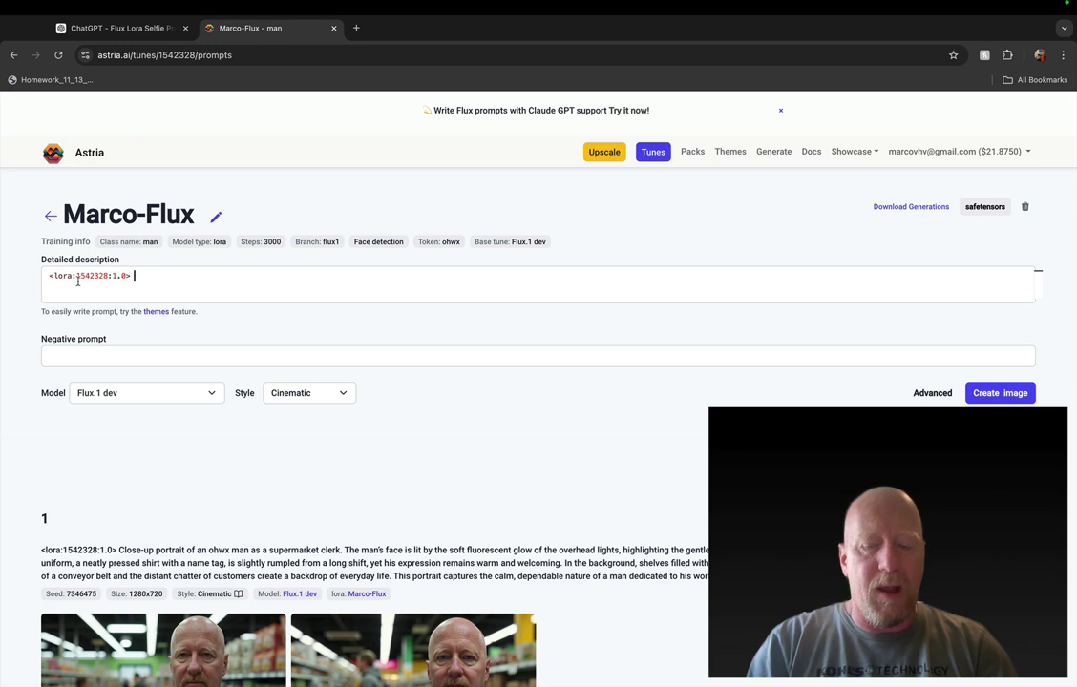
Write the prompt 'an ohwx man as a kindergarten teacher' after the LoRA tag
type("a")
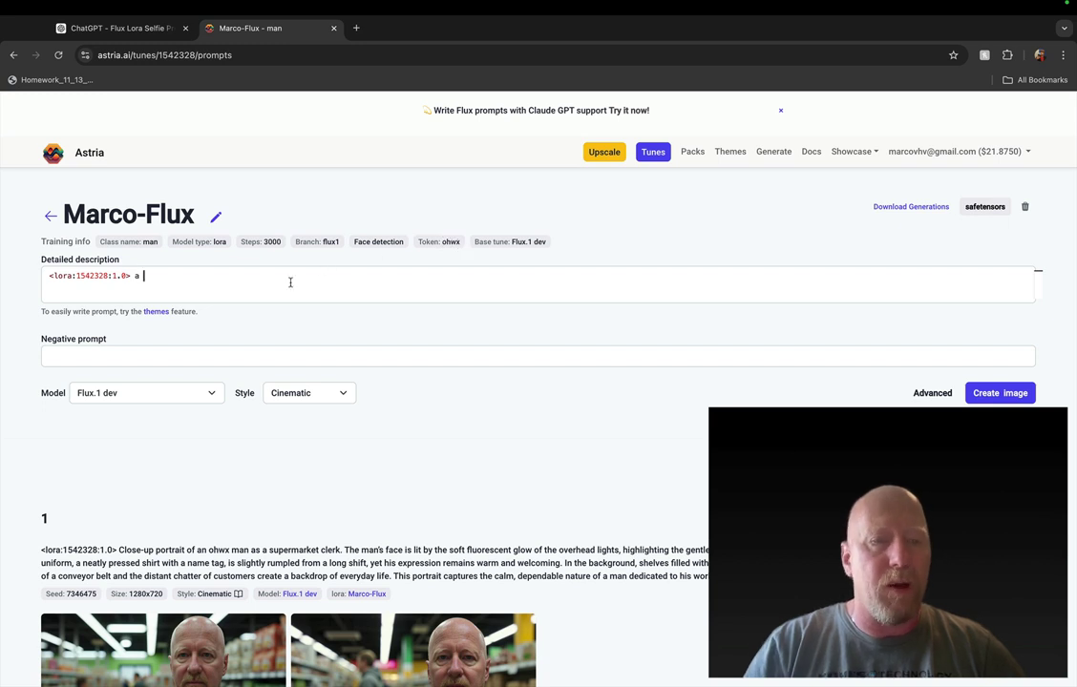
type("ohwx")
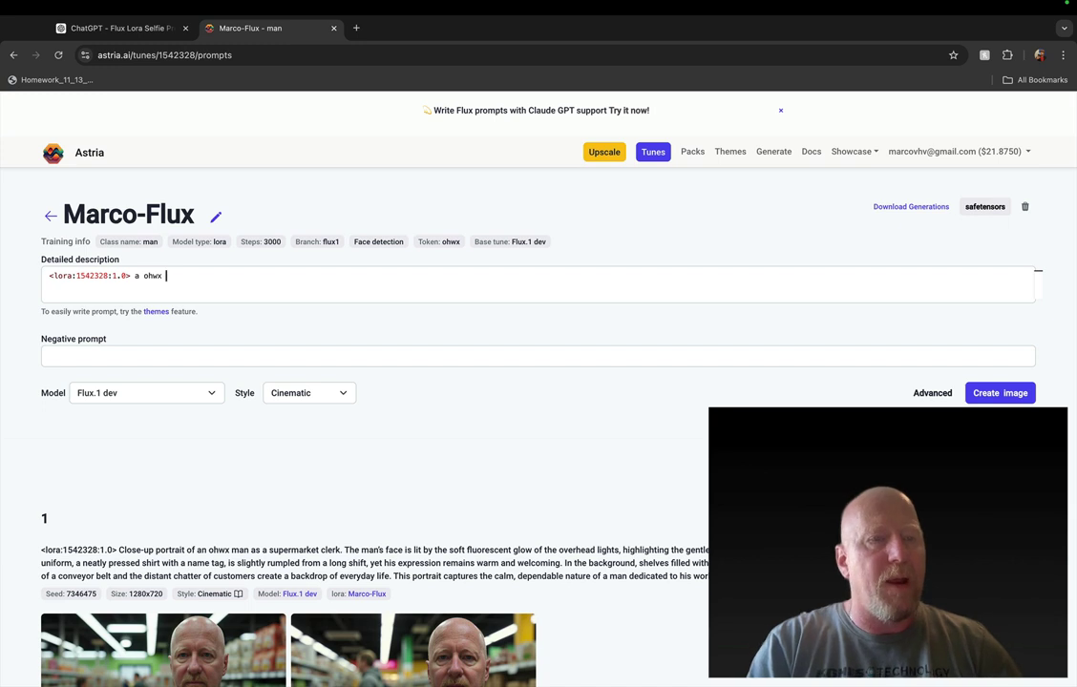
type(" man")
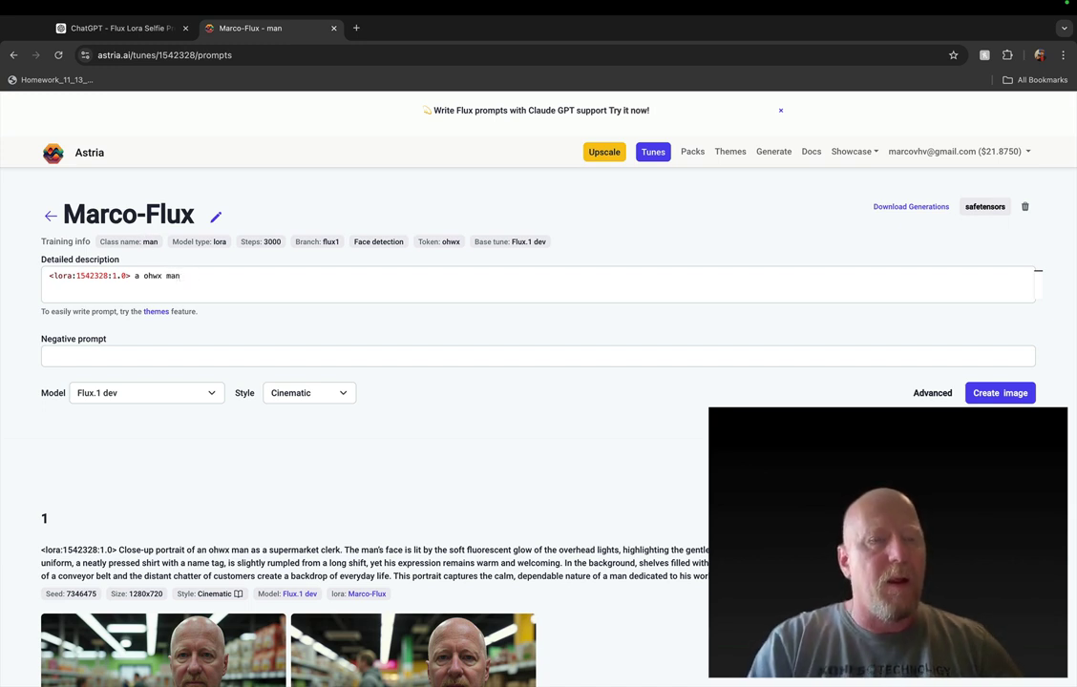
left_click(139, 276)
type("n")
left_click(199, 278)
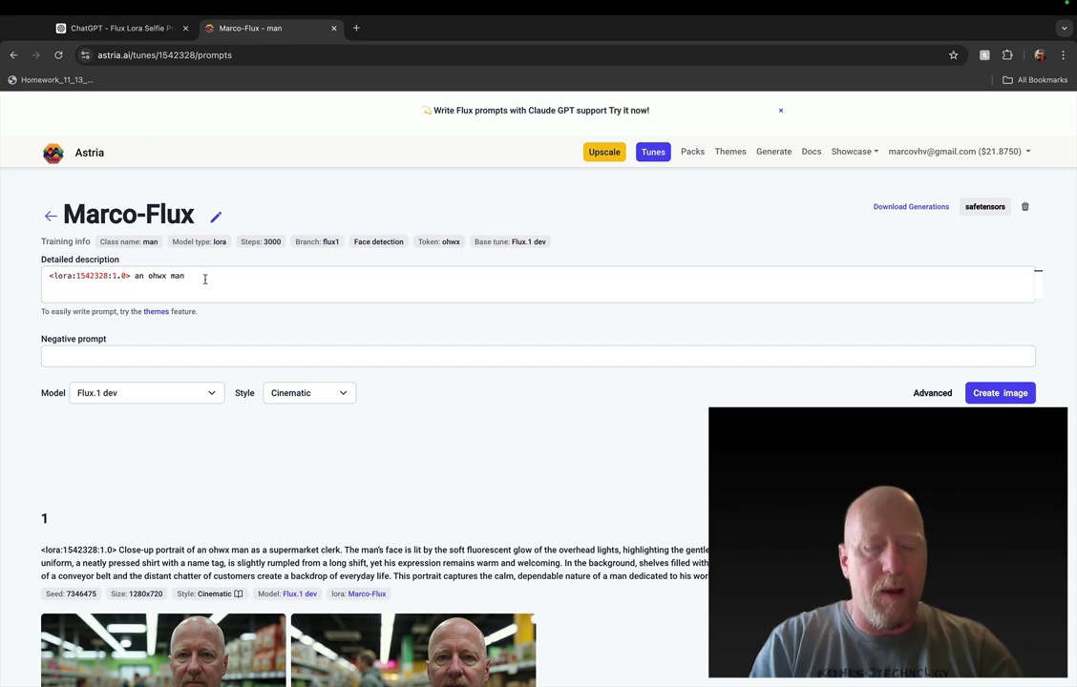
type("as a kider")
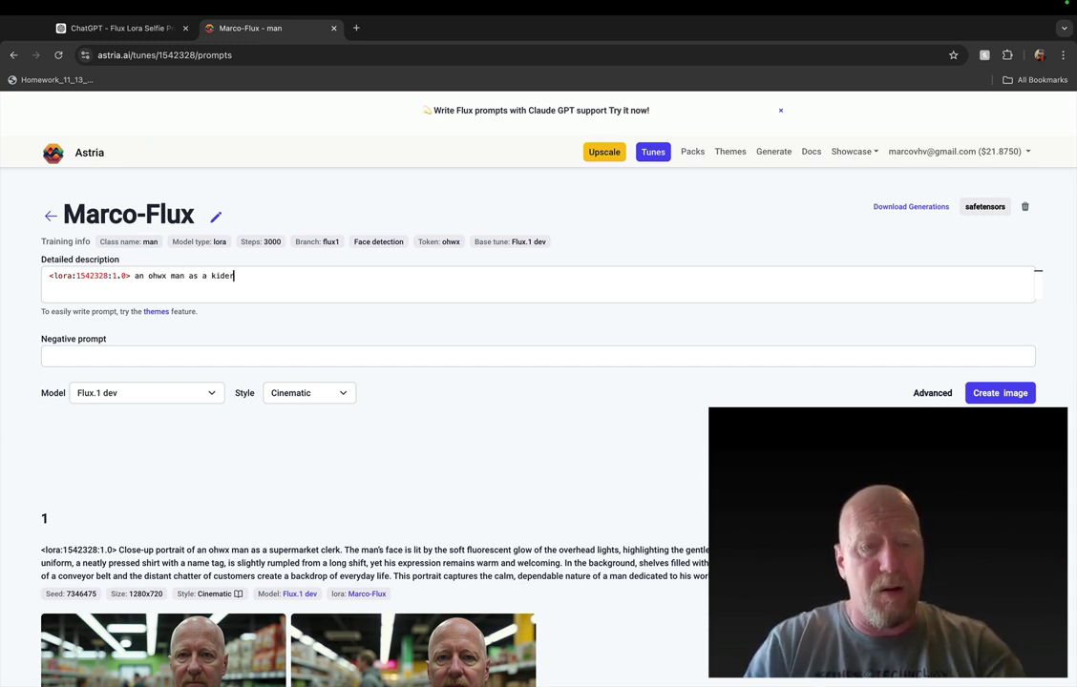
key("BackSpace")
key("BackSpace")
type("ndergarte")
key("BackSpace")
key("BackSpace")
key("BackSpace")
key("BackSpace")
type("arte")
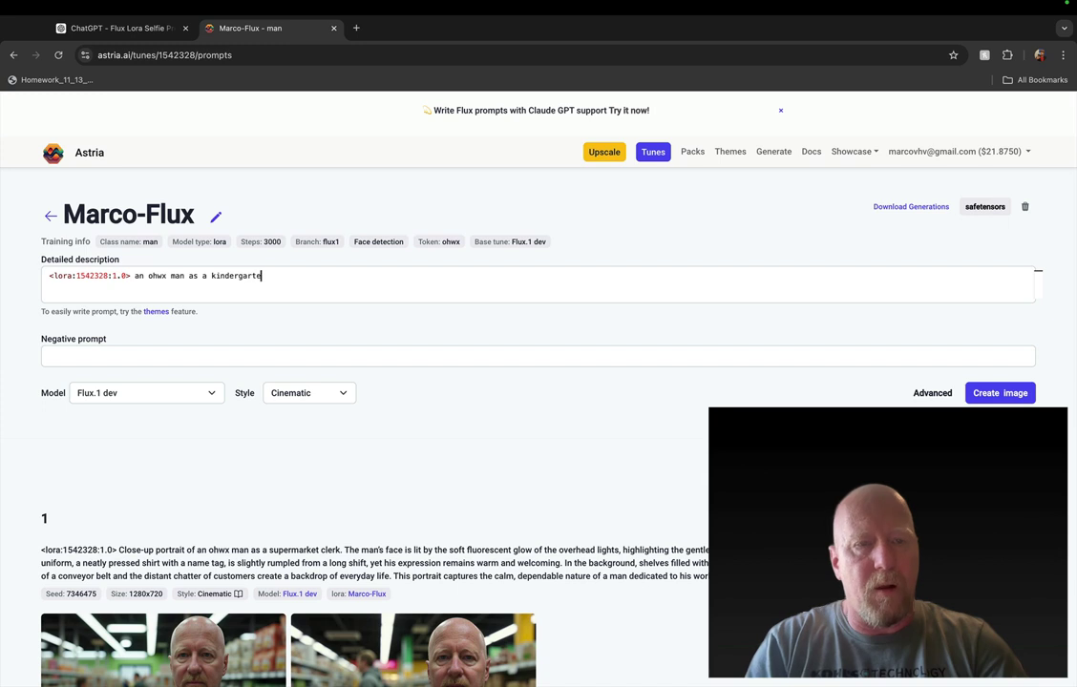
type("n teacher")
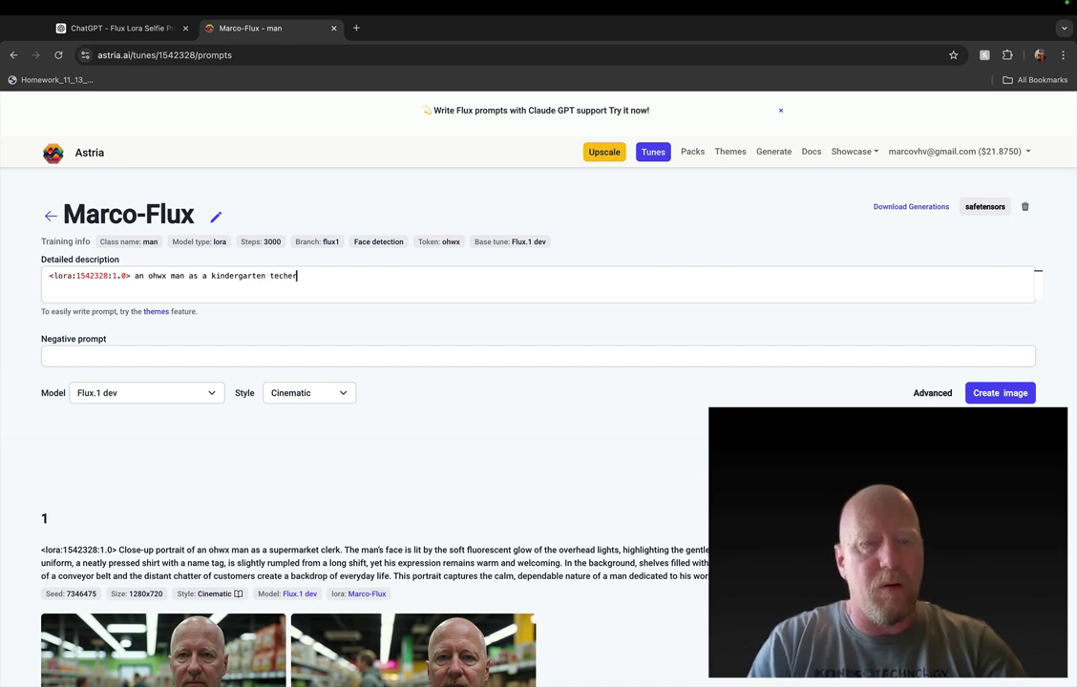
key("BackSpace")
key("BackSpace")
key("BackSpace")
key("BackSpace")
key("BackSpace")
type("acher")
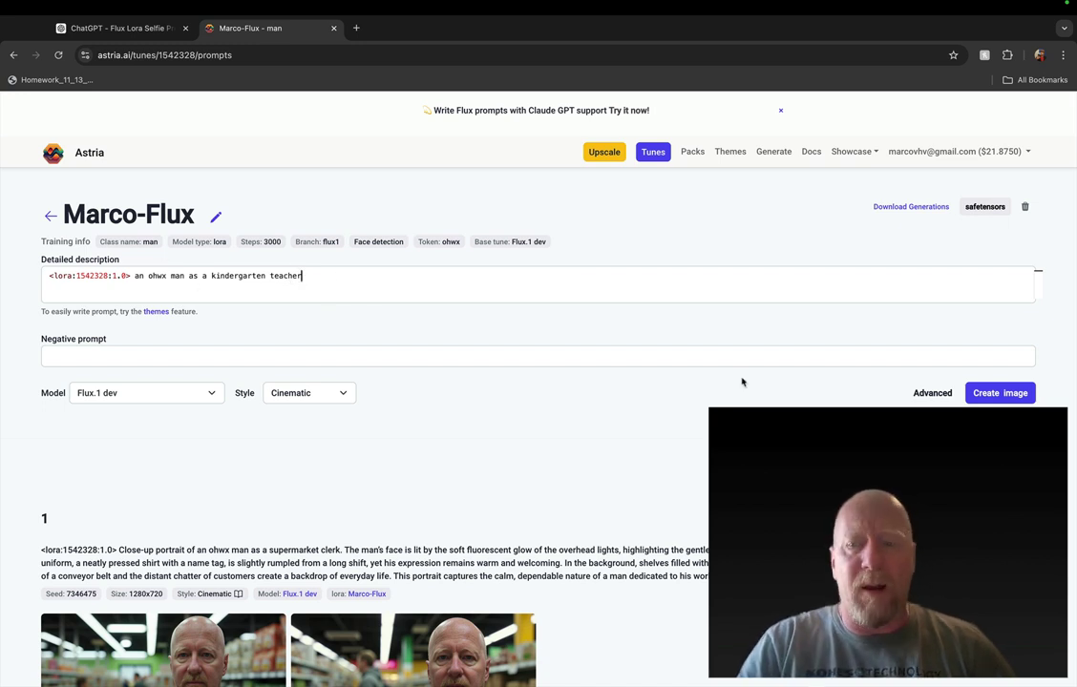
Change the seed in the advanced settings from 7346475 to 345463
left_click(931, 394)
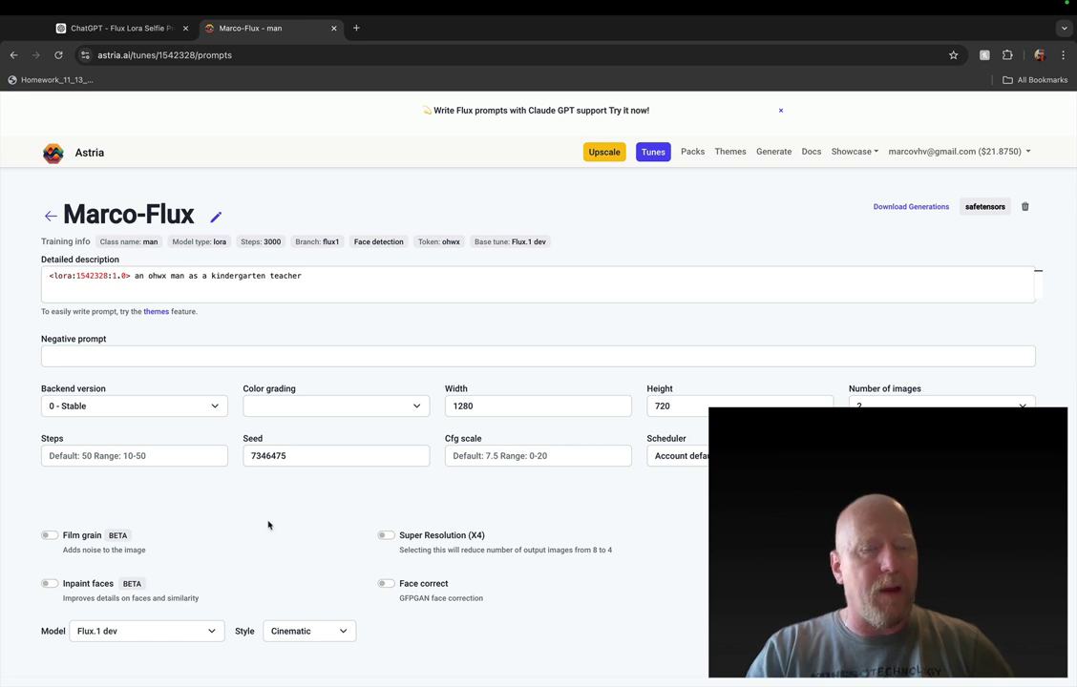
double_click(260, 455)
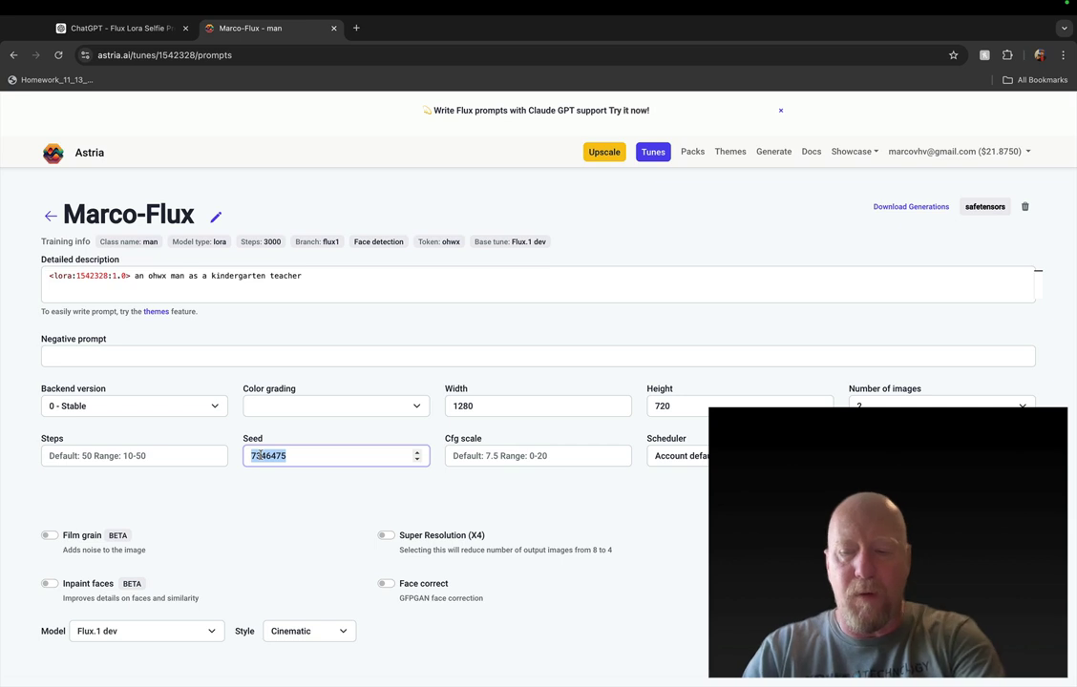
type("42")
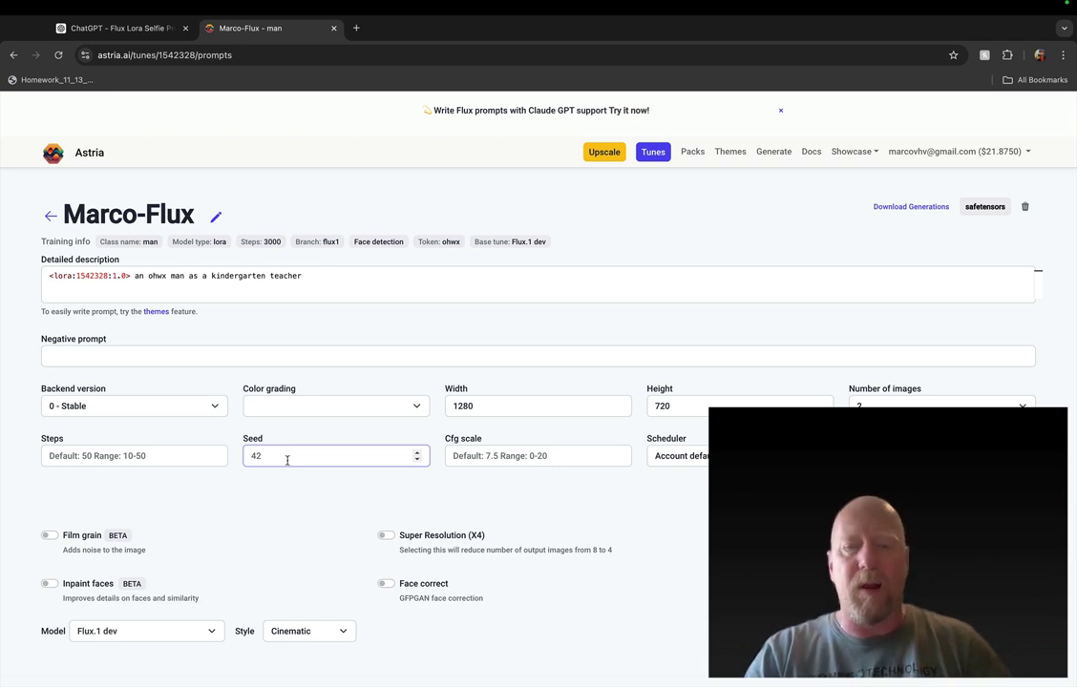
double_click(287, 461)
type("345463")
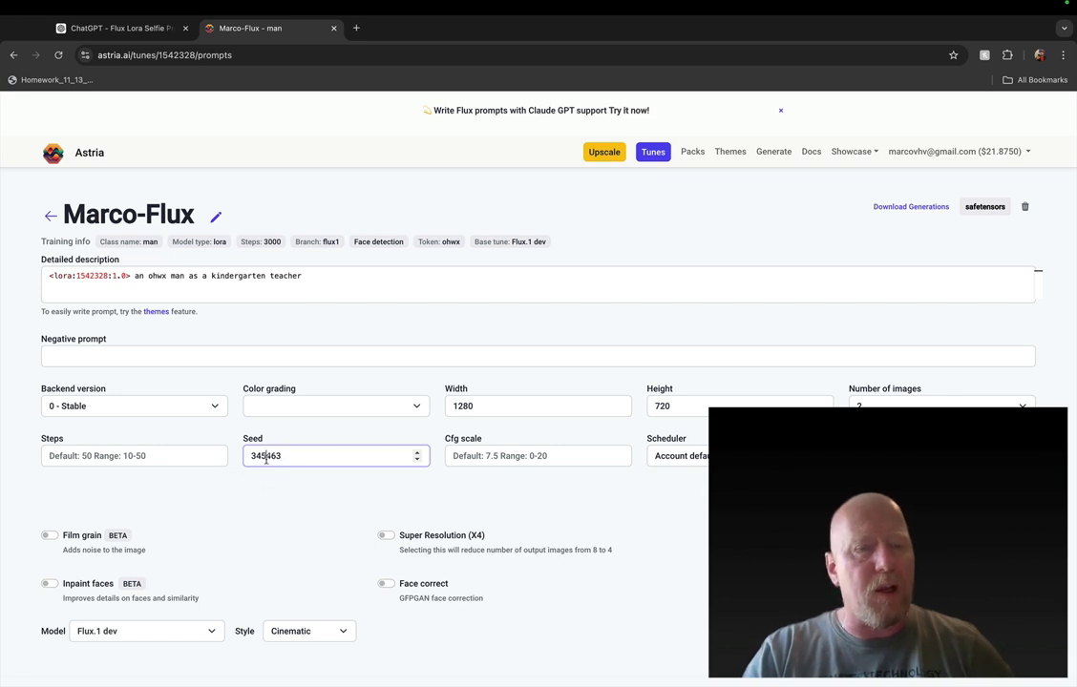
left_click(265, 457)
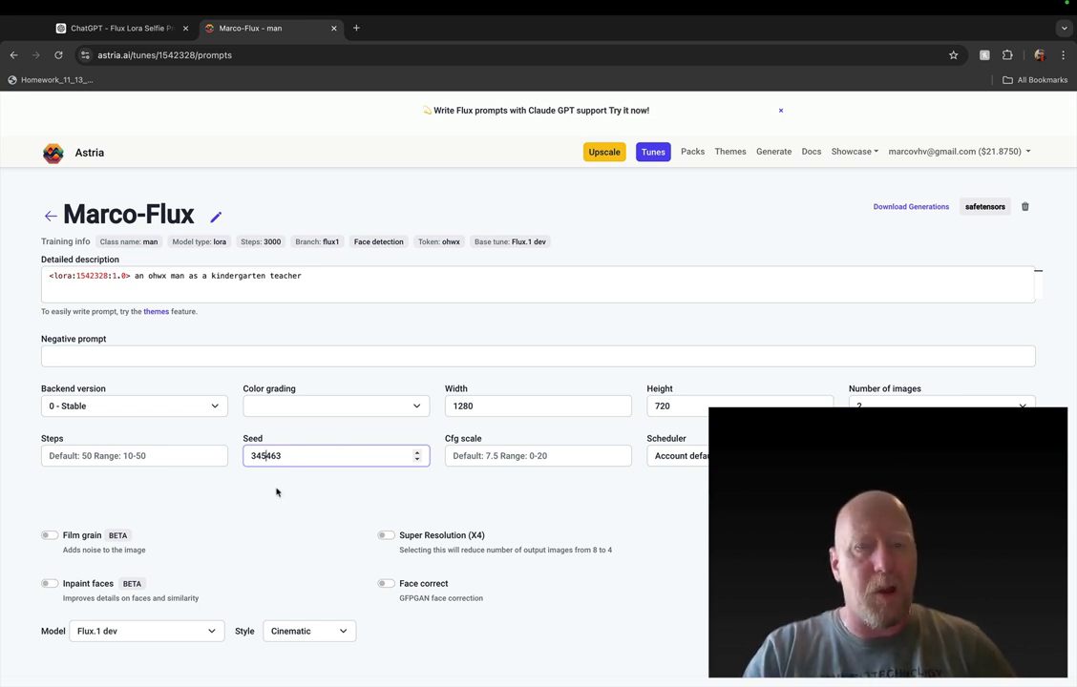
left_click(932, 631)
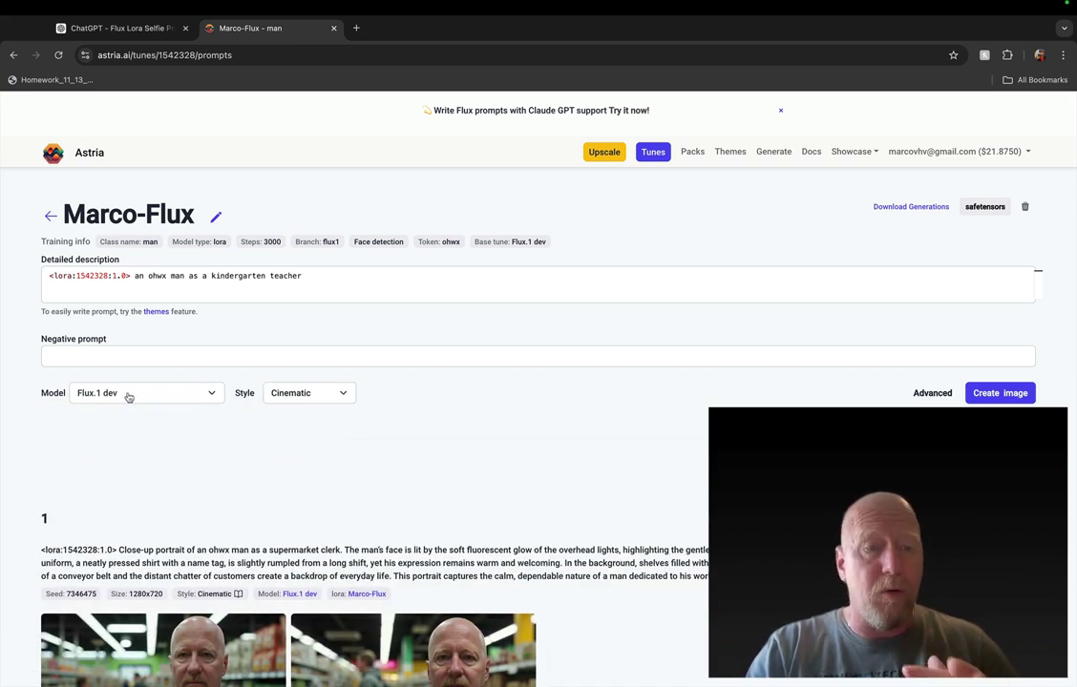
Keep the Cinematic style and generate the kindergarten teacher images
left_click(284, 392)
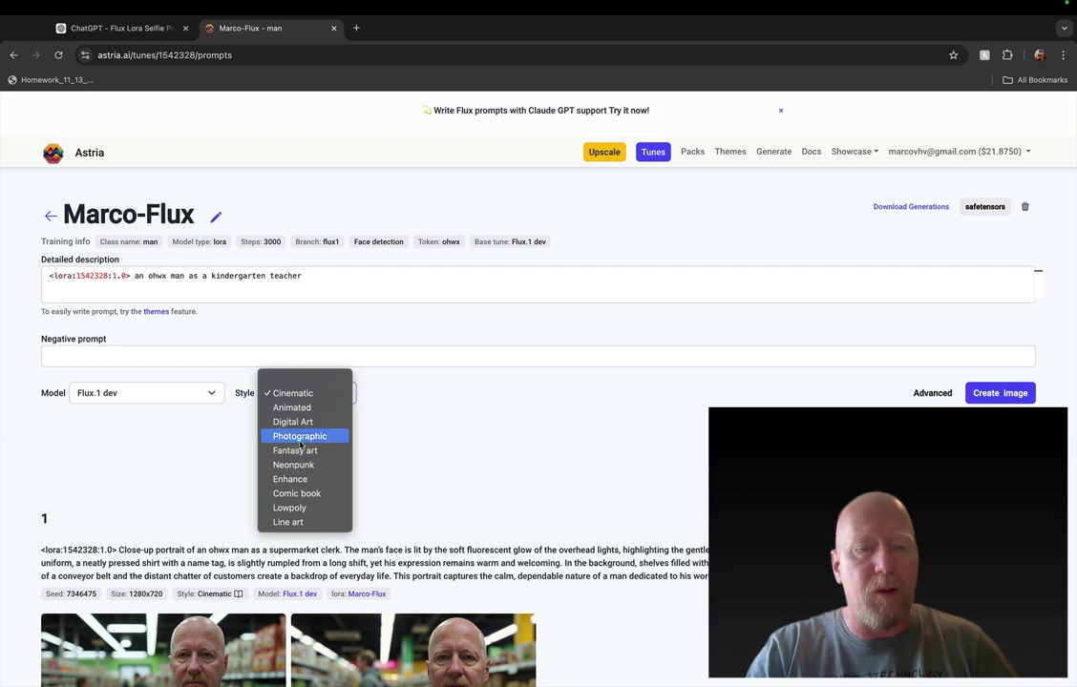
left_click(296, 394)
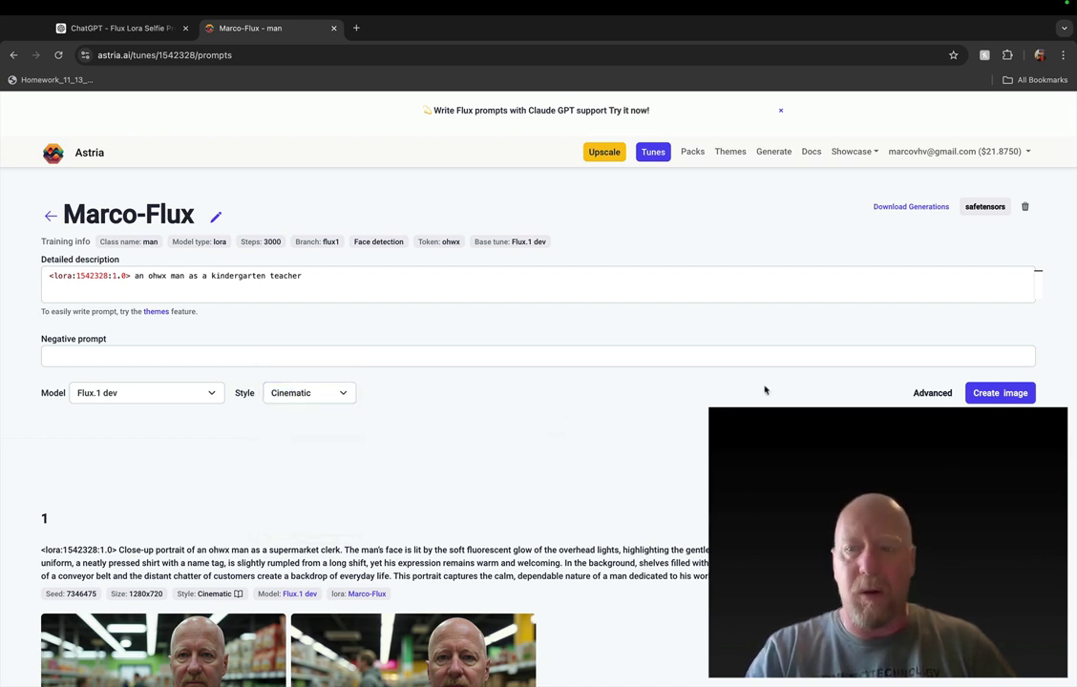
left_click(1027, 395)
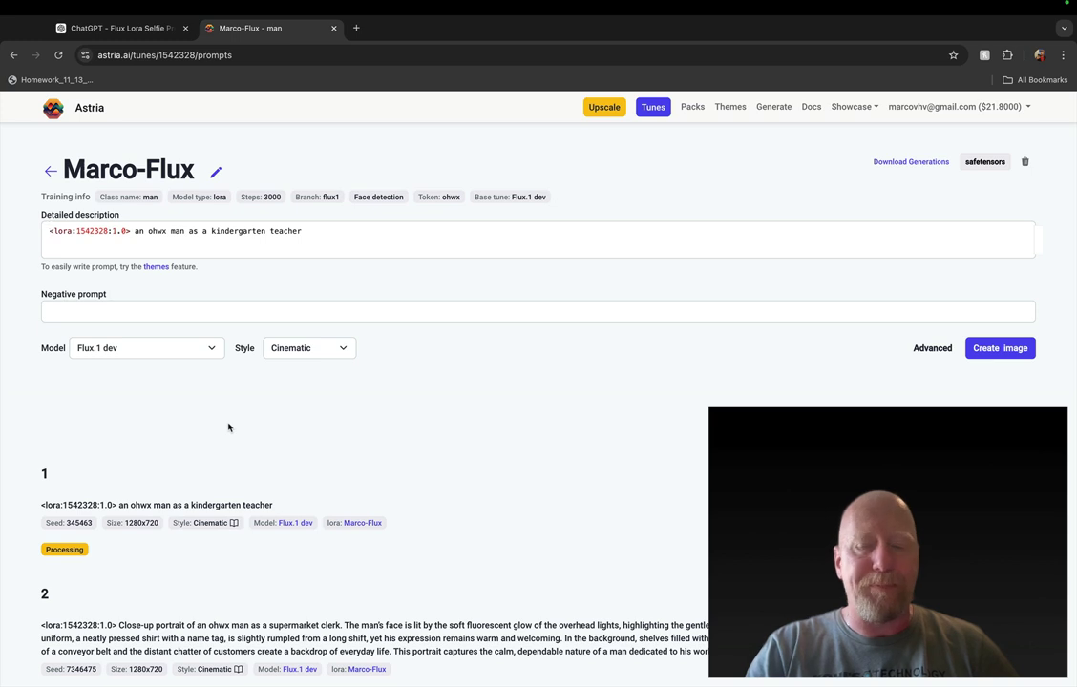
left_click(107, 29)
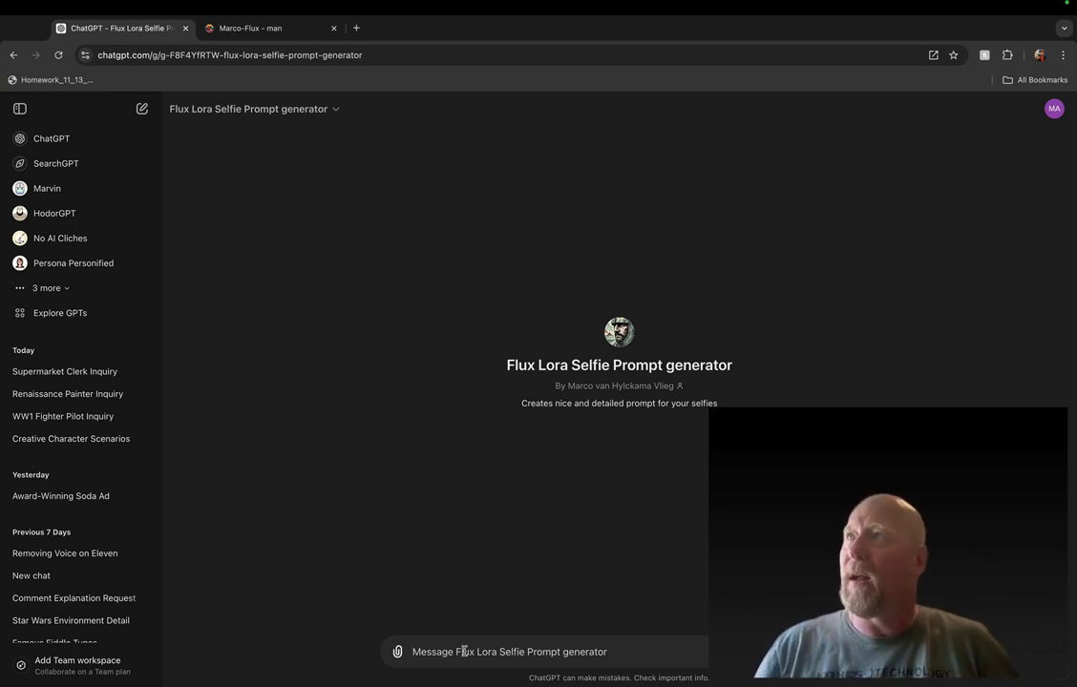
Ask the ChatGPT prompt generator for 'a medieval sorcerer in a fantasy movie'
type("a")
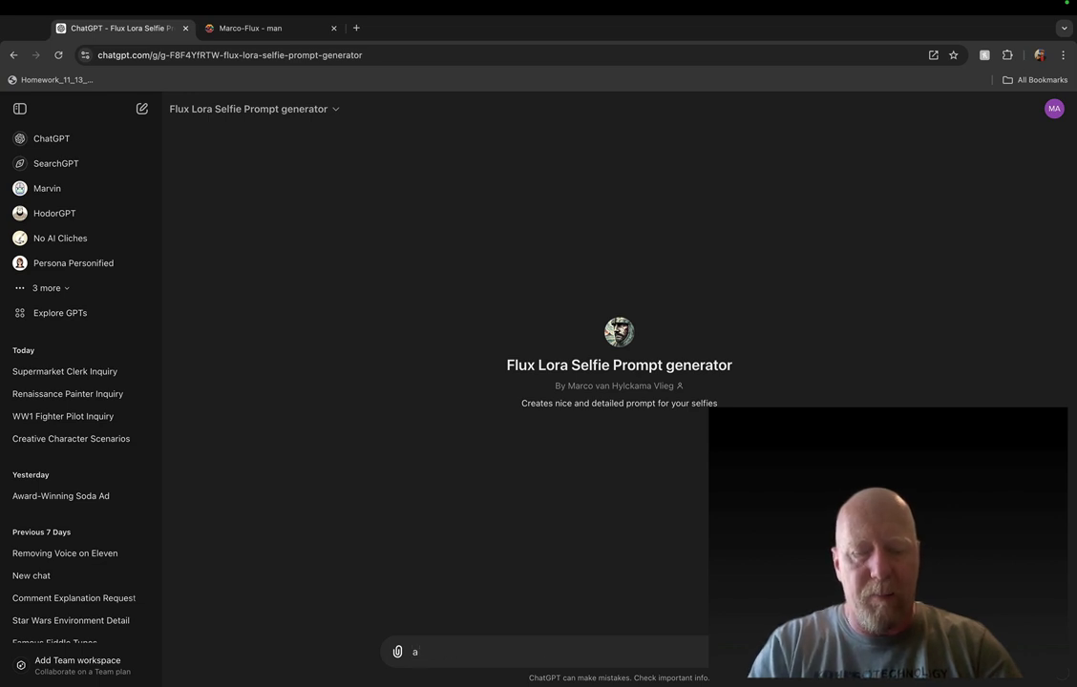
type(" medieva")
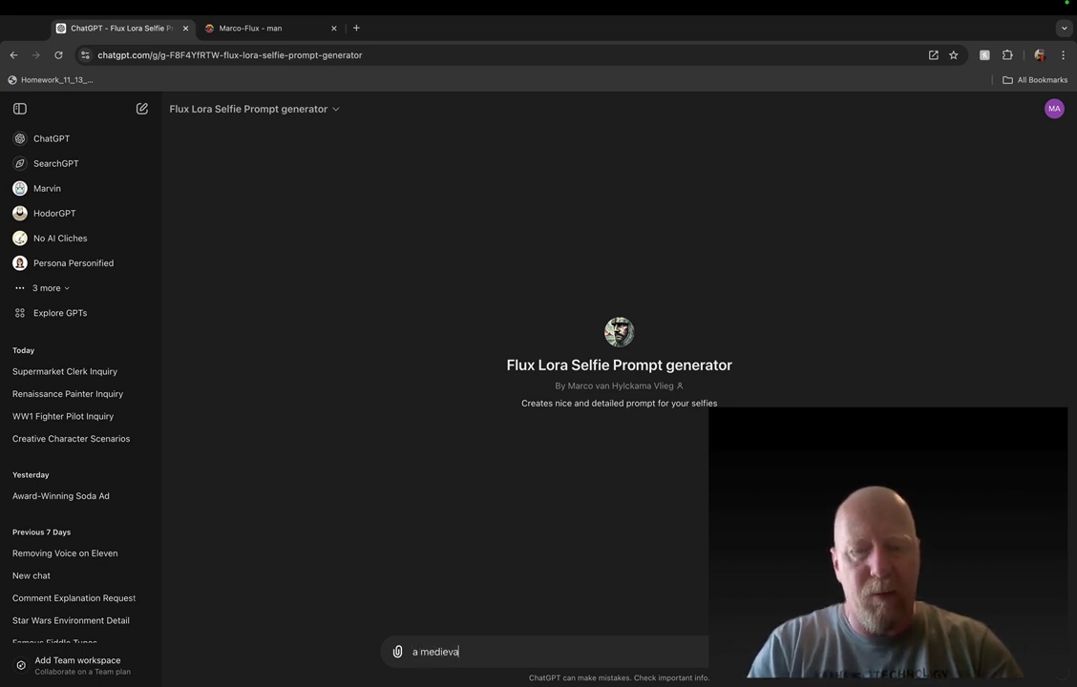
type("l sorcerer in")
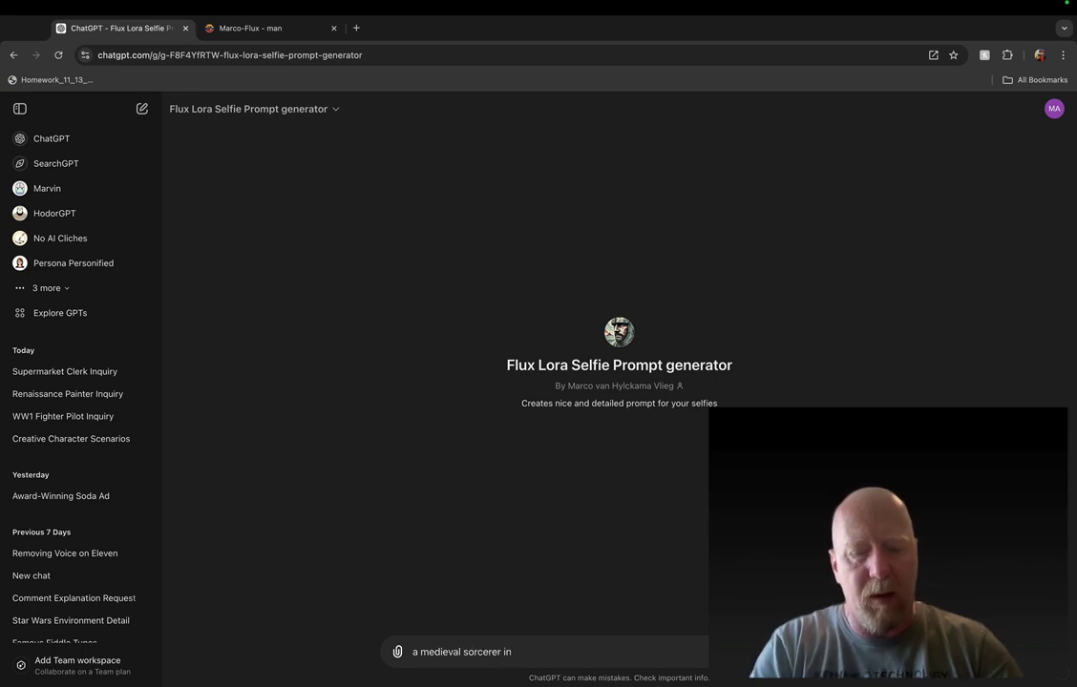
type(" a fantas")
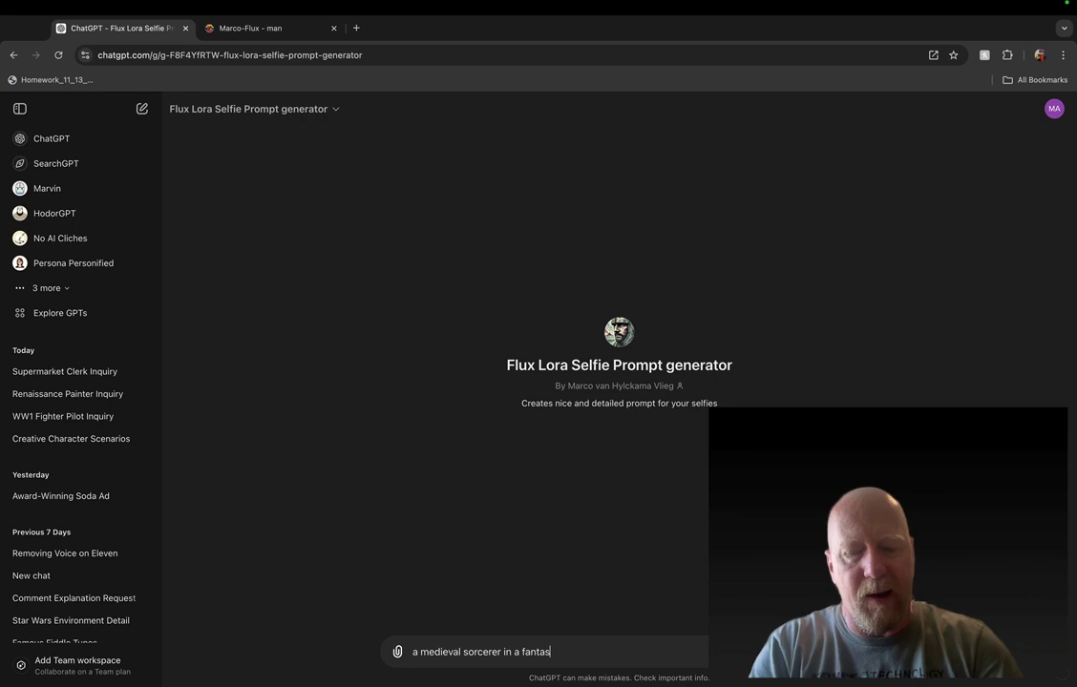
type("y movie")
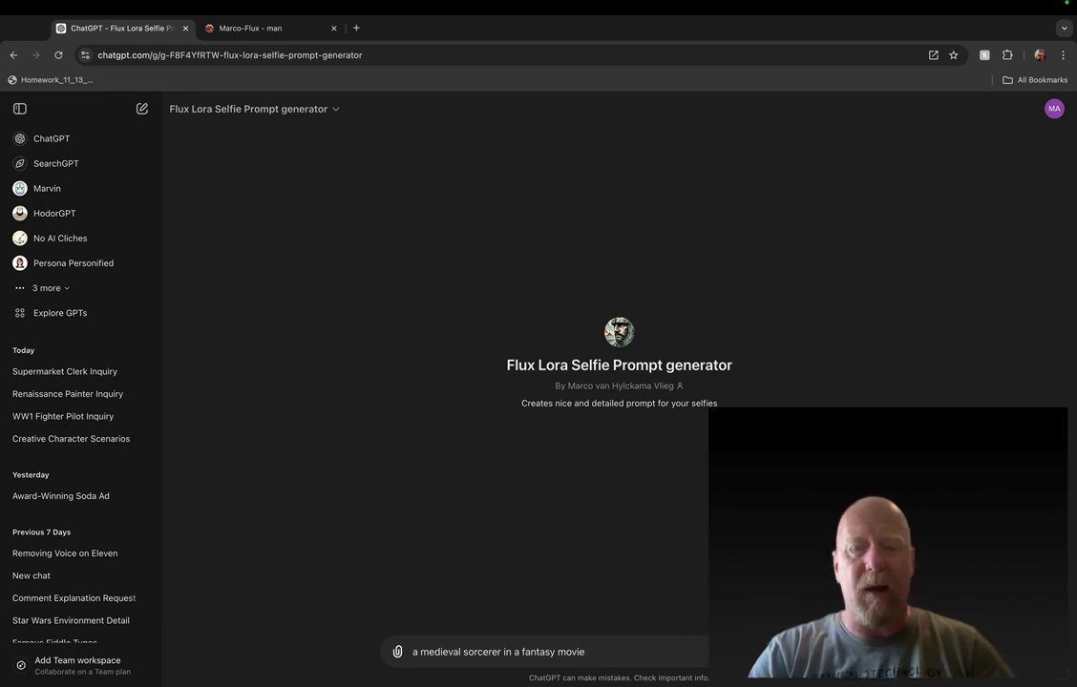
key("Return")
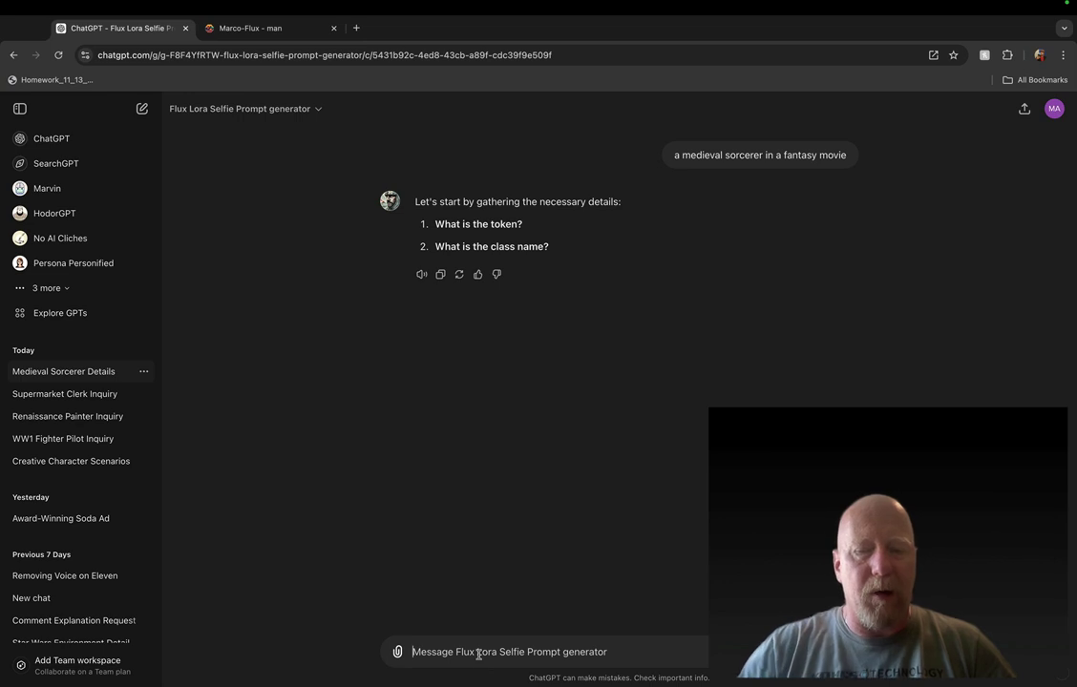
Give token 'ohwx' and class 'man', then copy the generated sorcerer prompt
type("token is ")
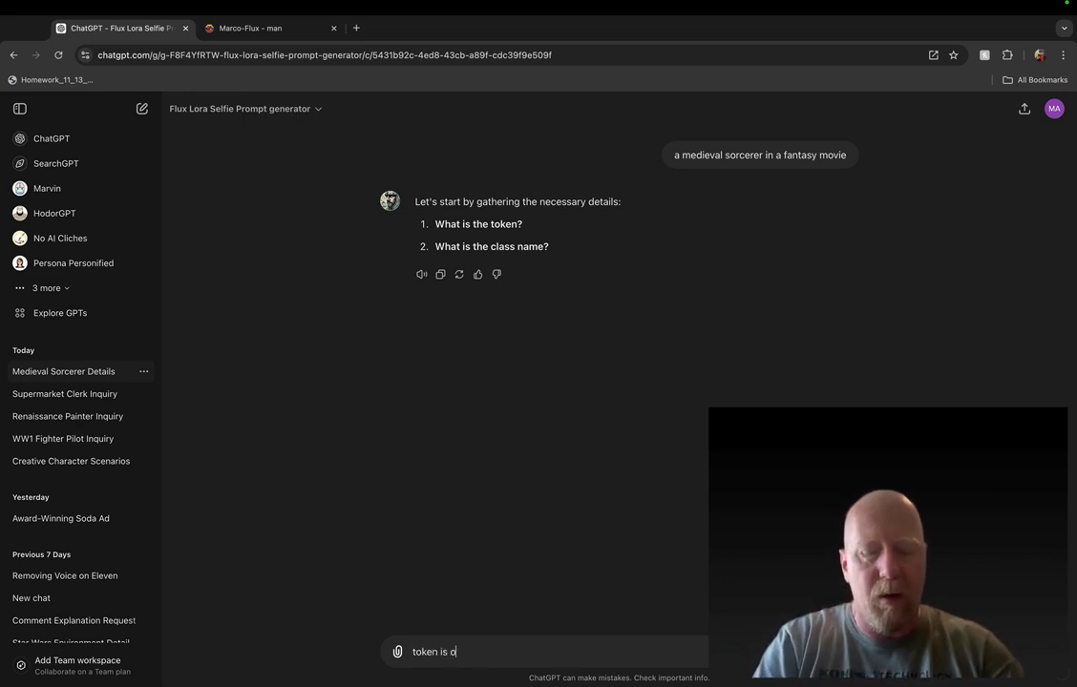
type("ohwx")
left_click(258, 28)
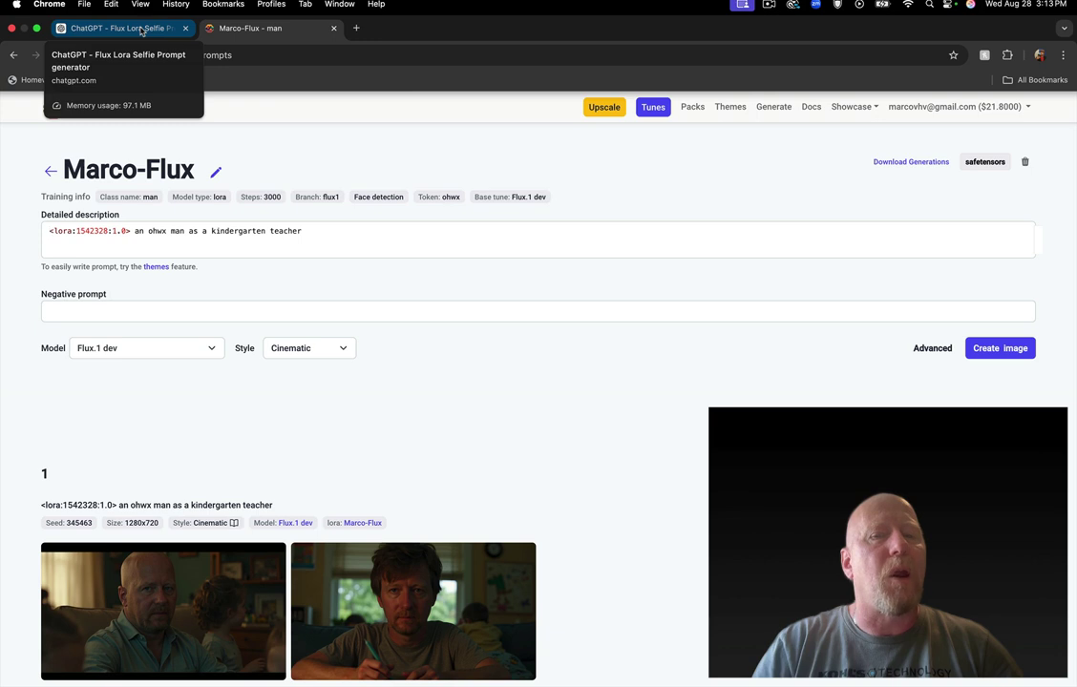
left_click(113, 30)
key("Return")
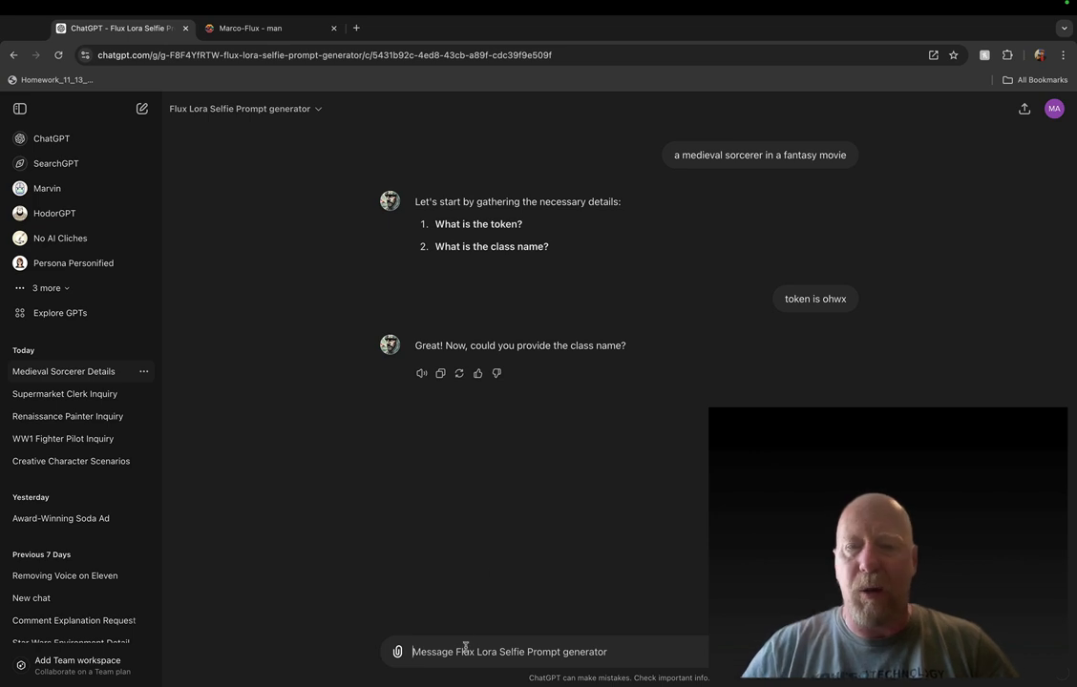
type("man")
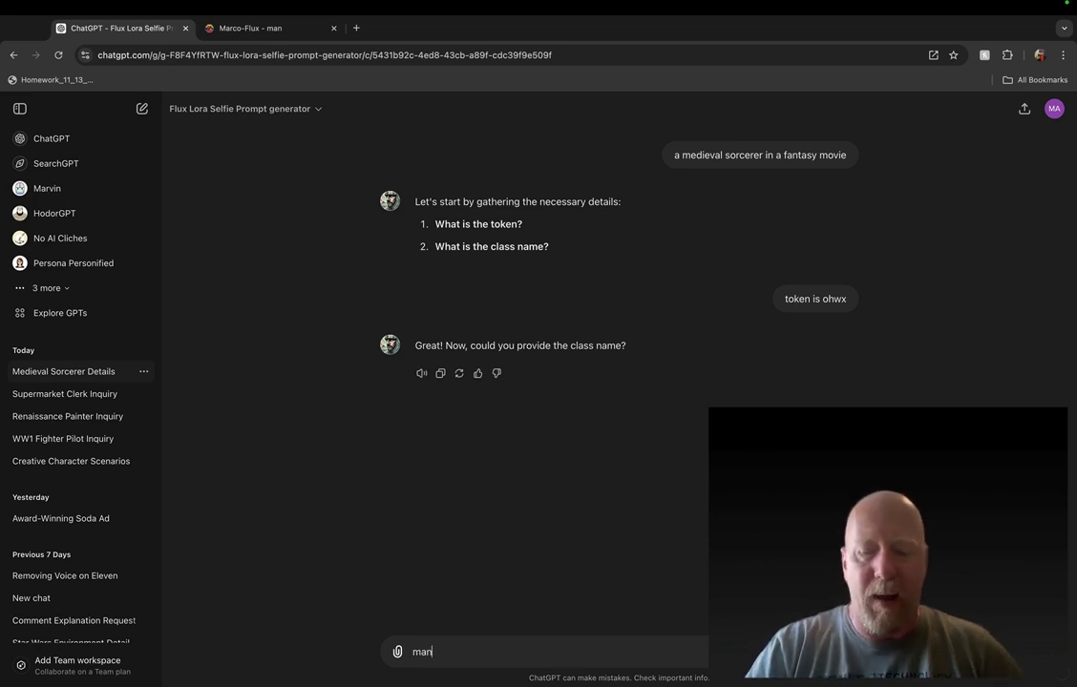
key("Return")
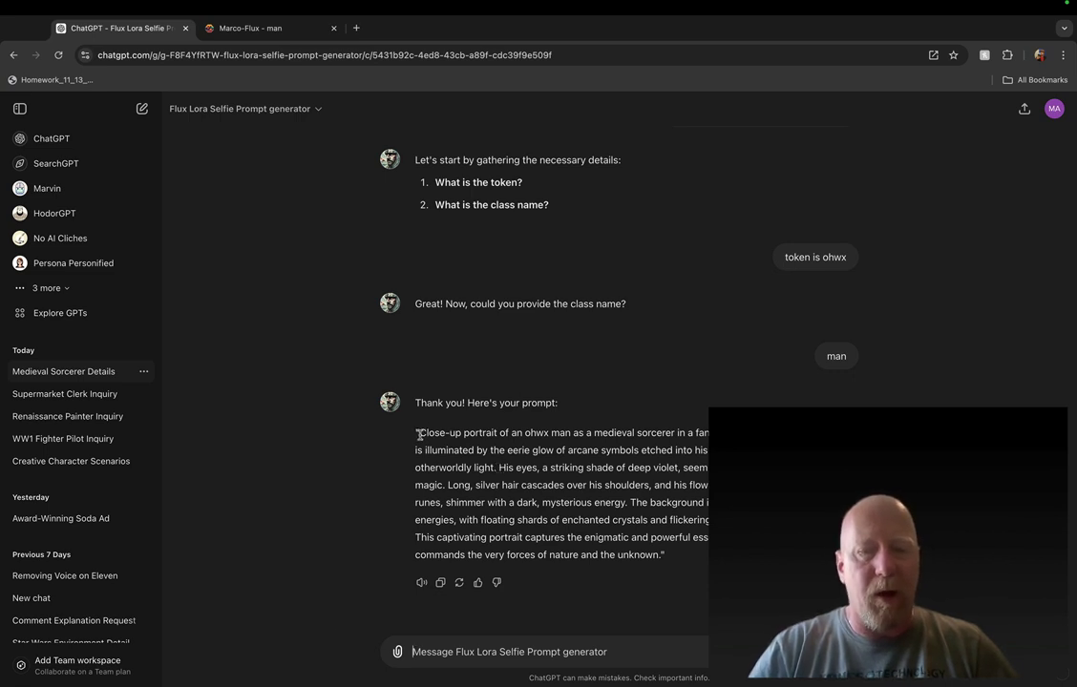
left_click_drag(420, 435, 660, 553)
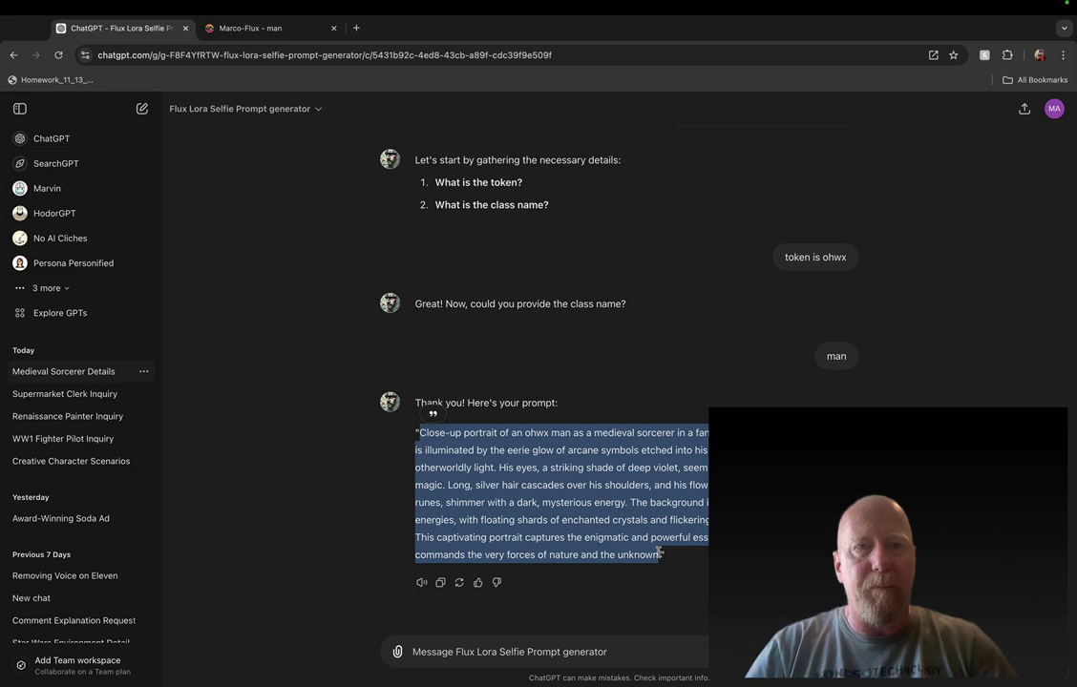
left_click(244, 29)
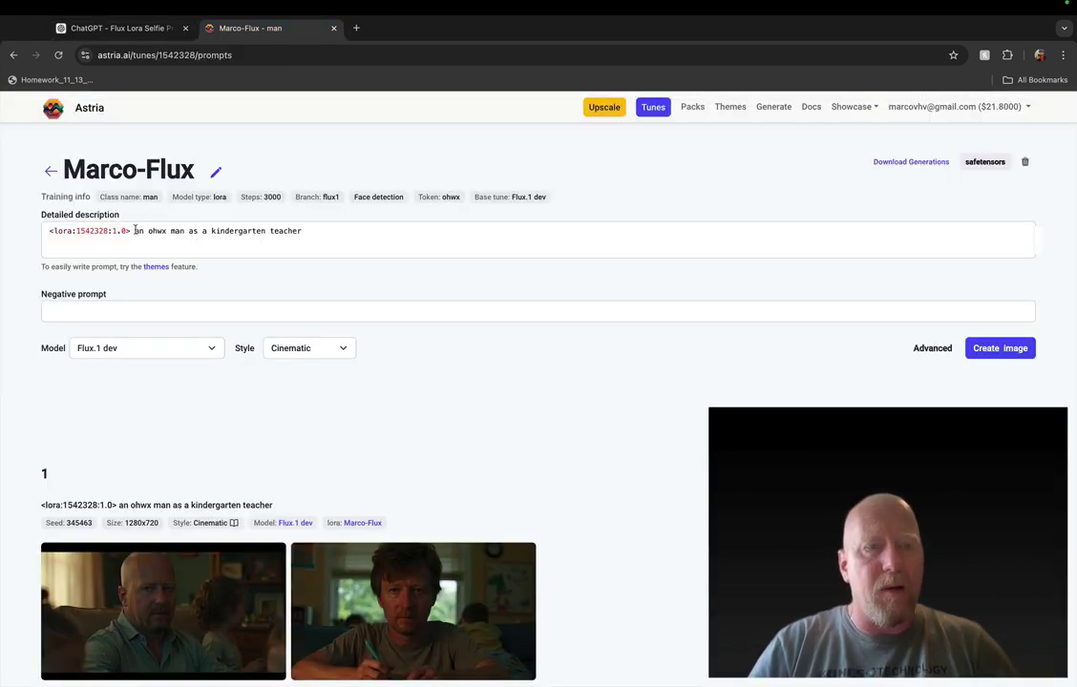
Replace the prompt after the lora tag with the medieval sorcerer description and generate images
left_click_drag(135, 230, 327, 250)
key("super+v")
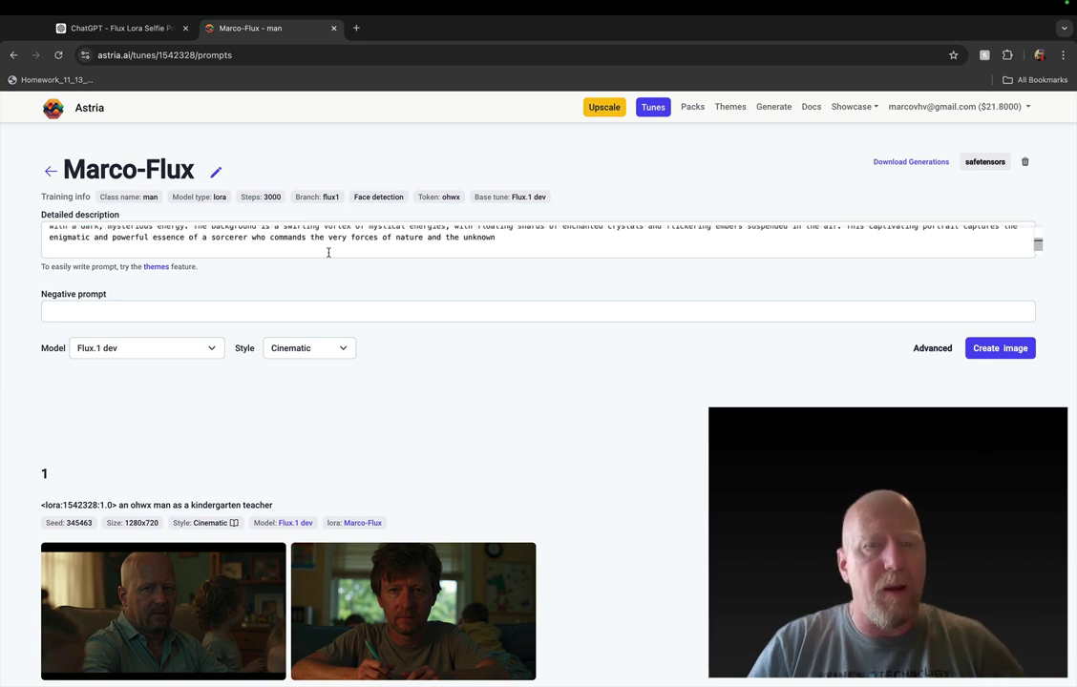
scroll(312, 241, "up", 3)
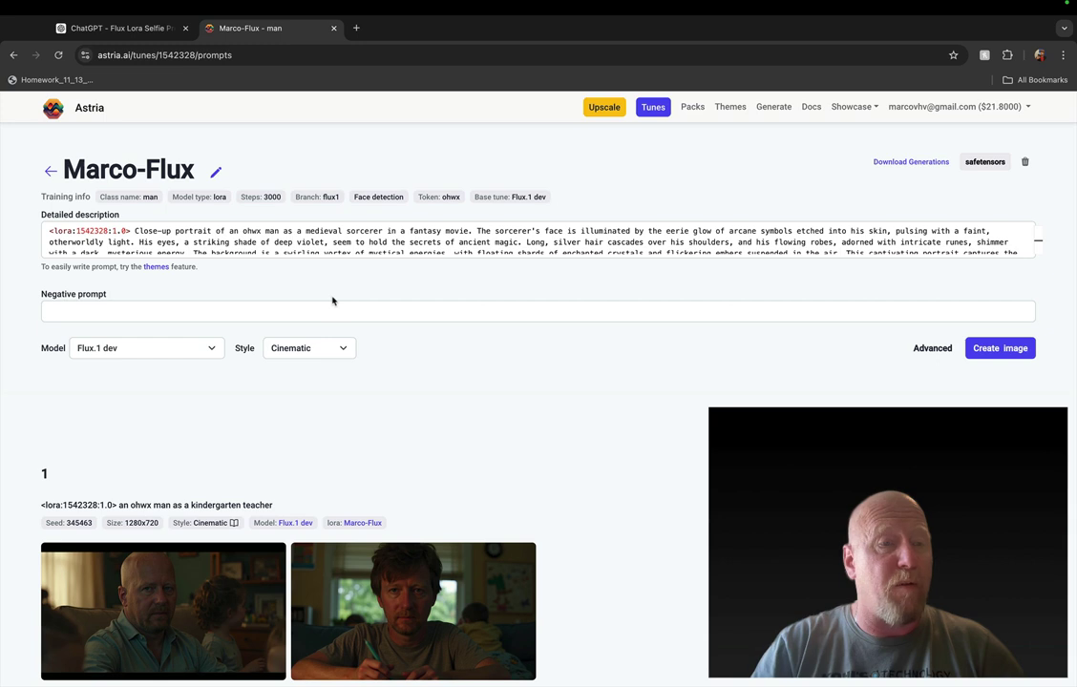
left_click(1007, 349)
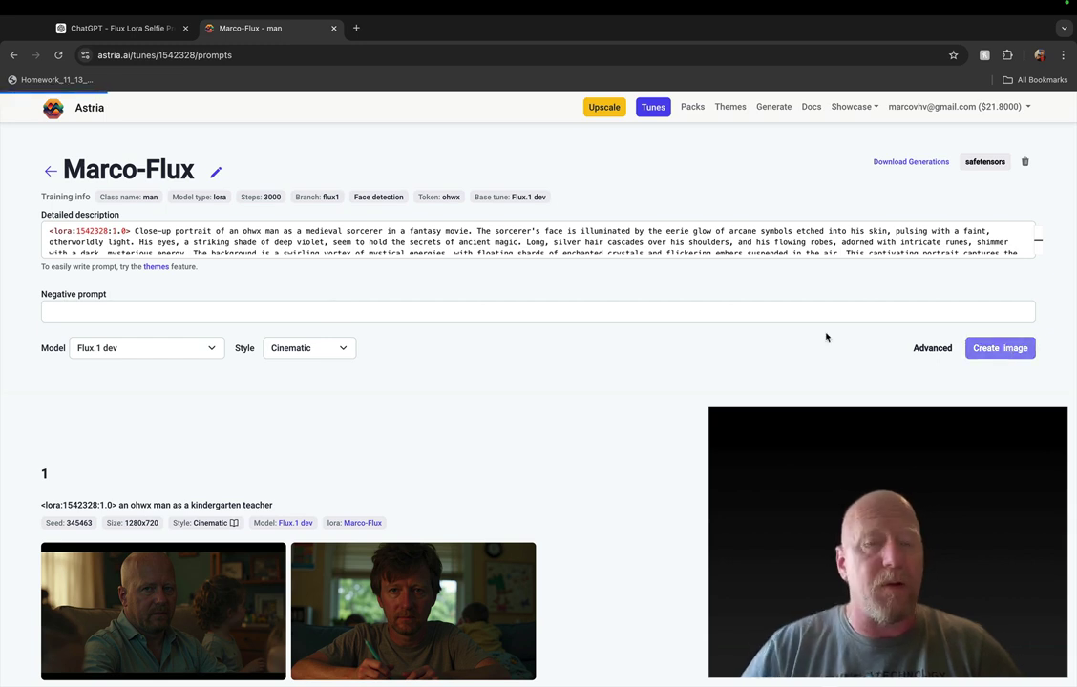
View both kindergarten teacher images full-size while the sorcerer generation processes
scroll(379, 399, "down", 5)
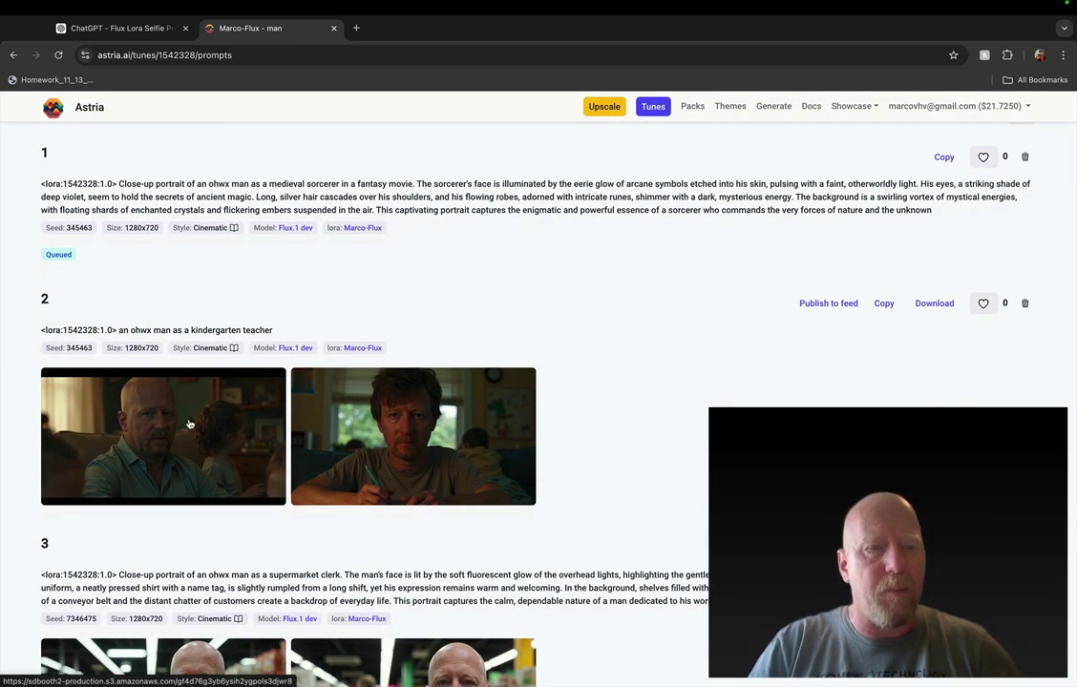
left_click(189, 424)
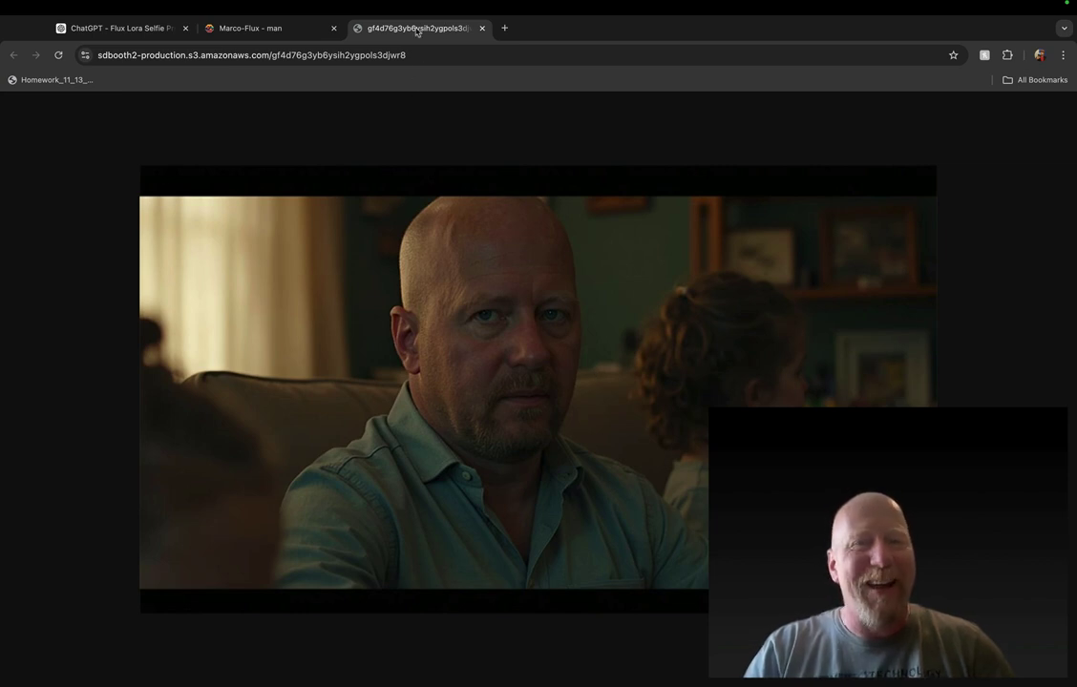
left_click(483, 30)
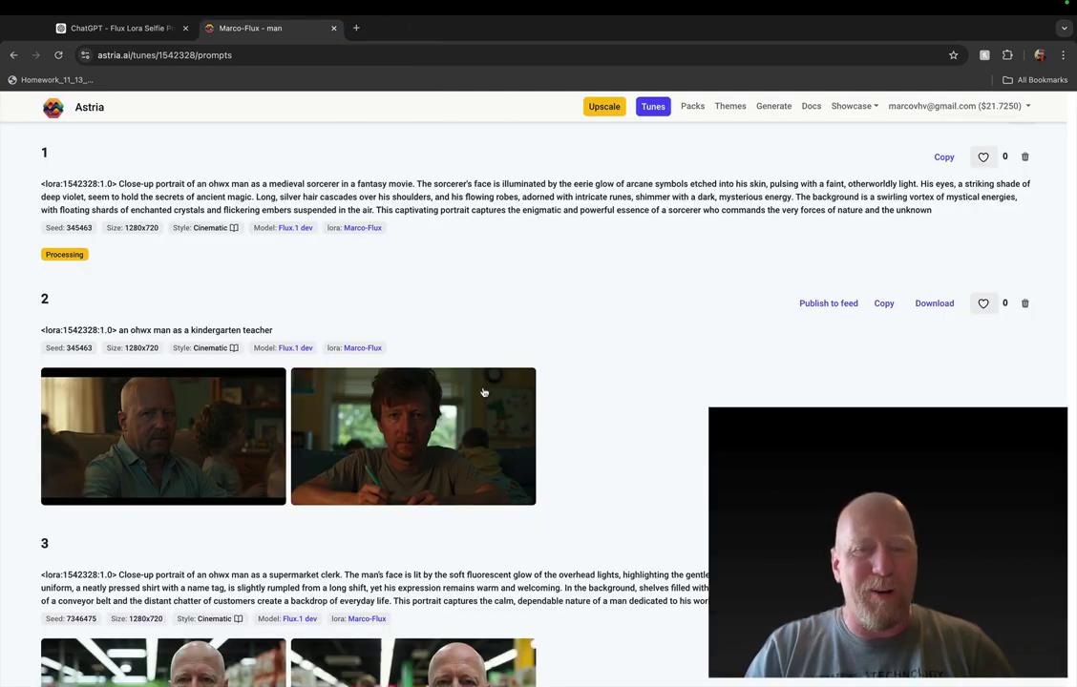
left_click(395, 435)
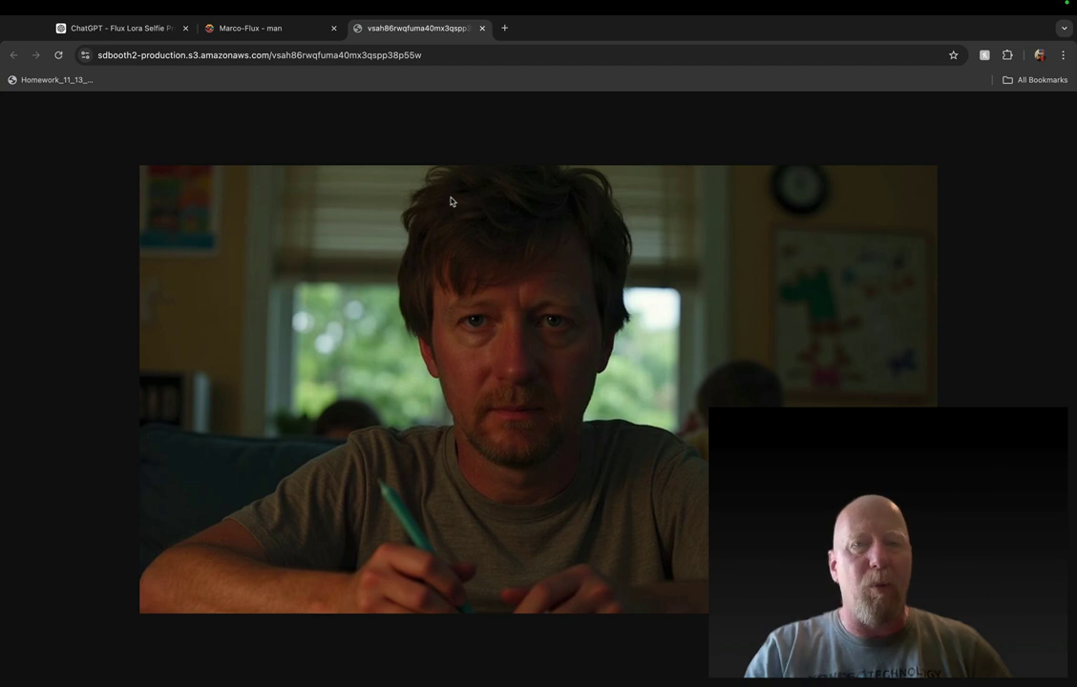
left_click(482, 28)
scroll(394, 306, "up", 1)
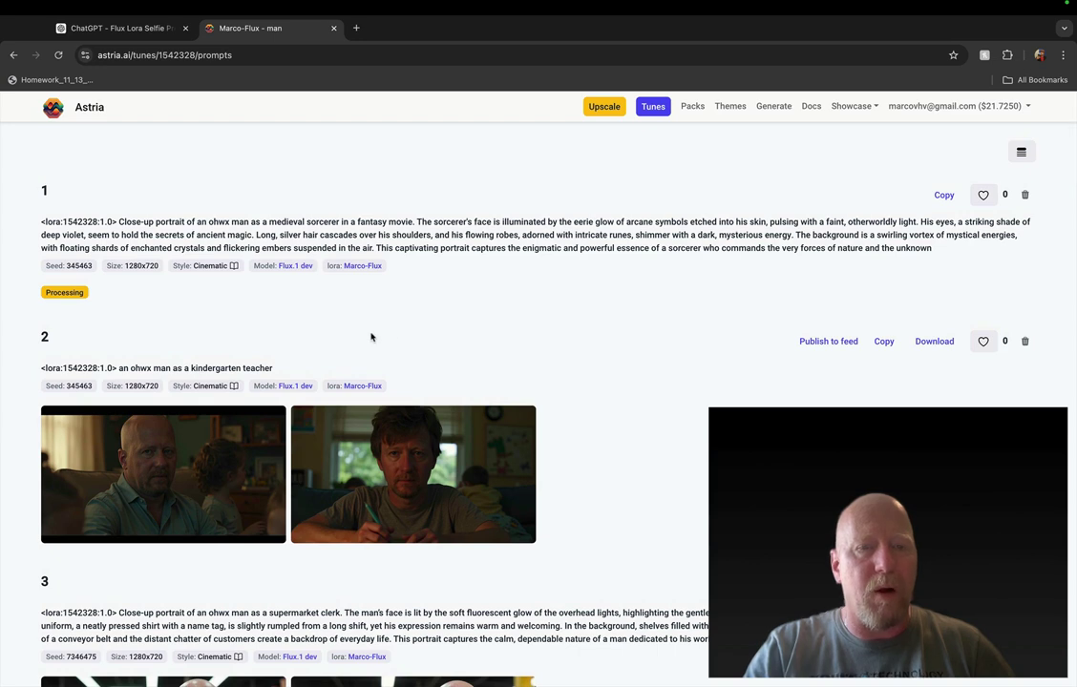
Scroll through earlier generations and view the knight and RAF pilot images full-size
scroll(368, 353, "down", 15)
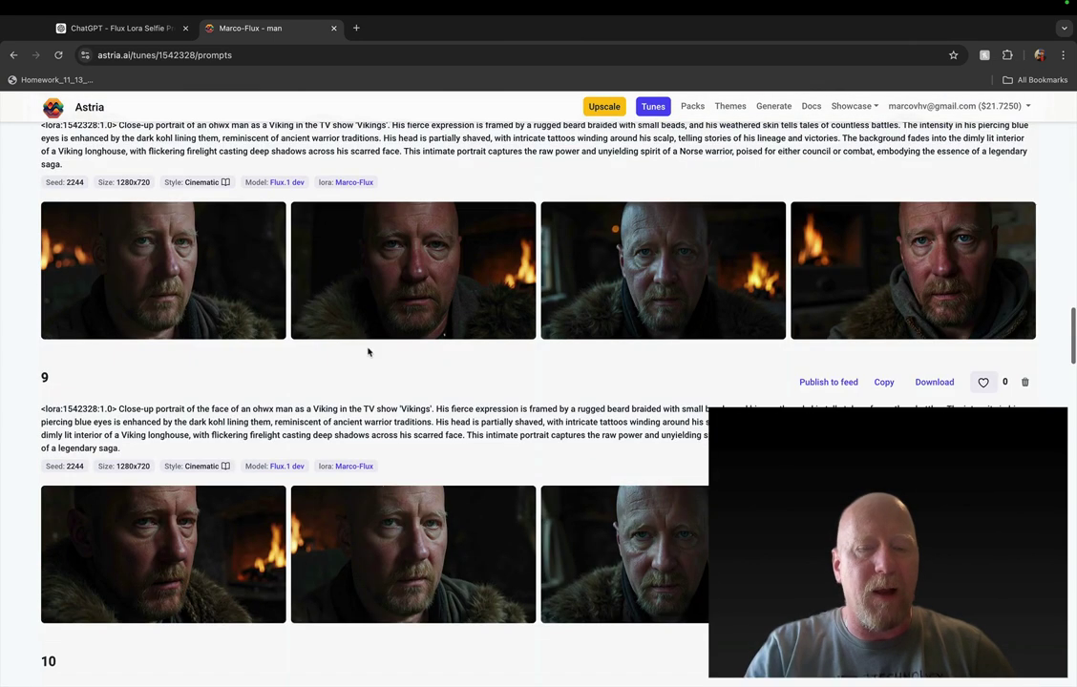
scroll(368, 352, "up", 2)
scroll(369, 353, "down", 8)
scroll(369, 354, "down", 10)
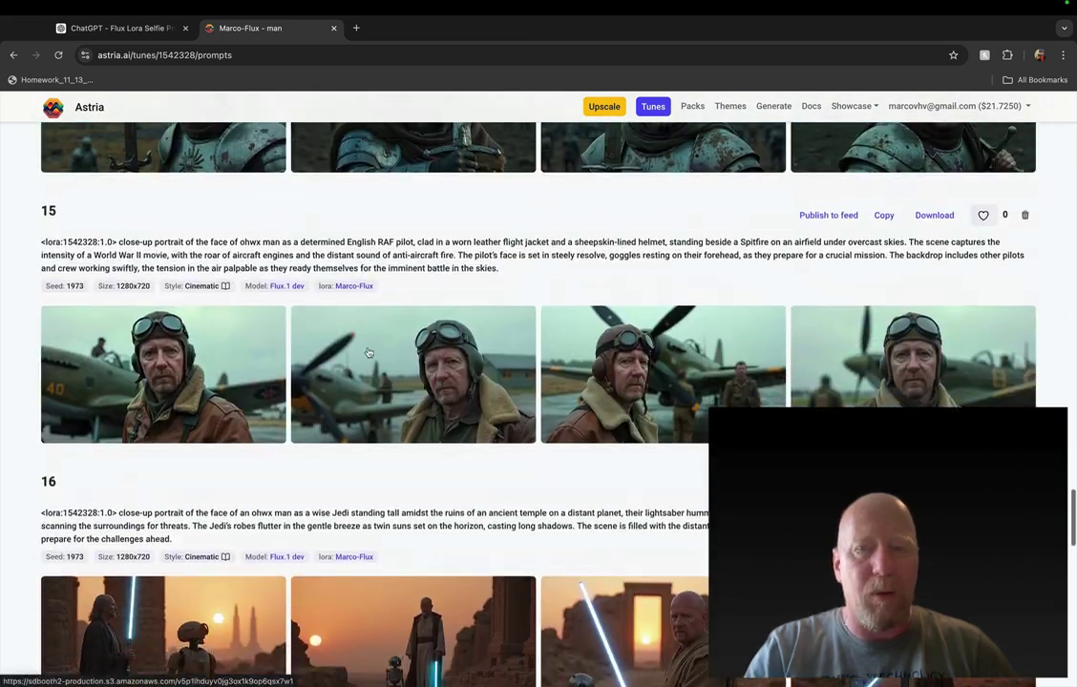
scroll(368, 352, "up", 3)
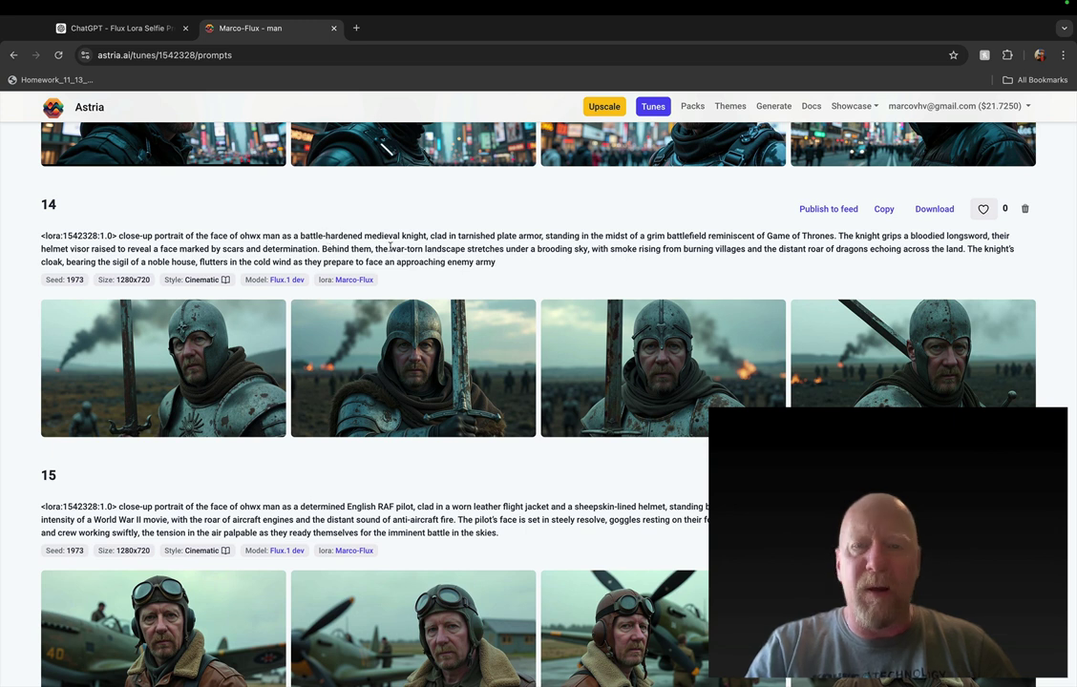
left_click(327, 334)
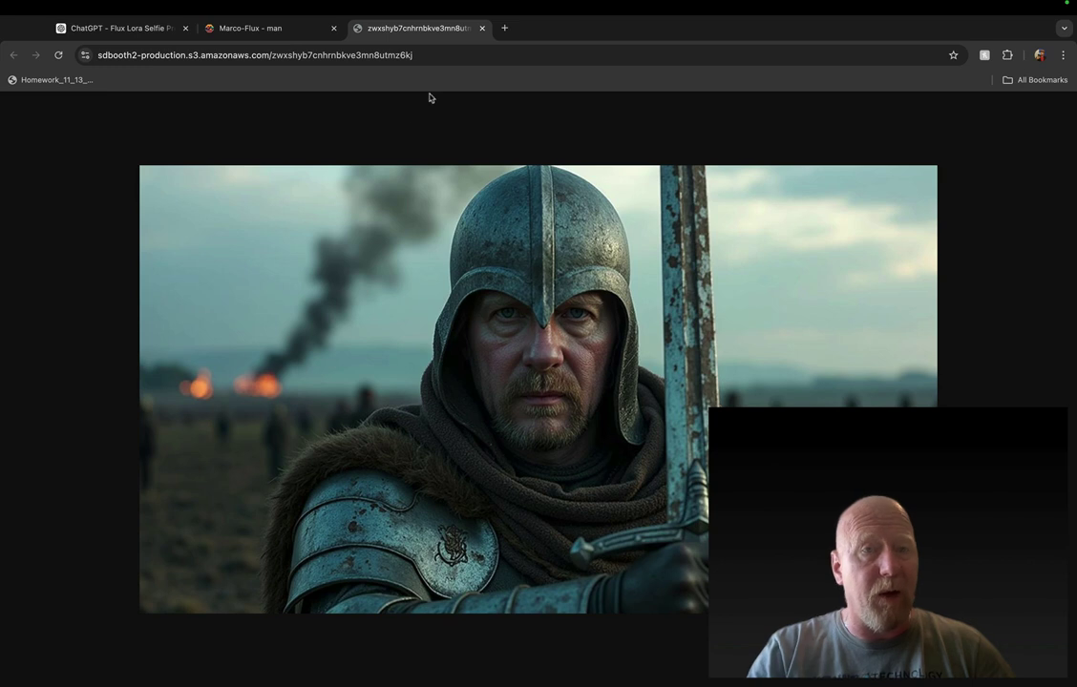
left_click(483, 30)
scroll(701, 470, "down", 2)
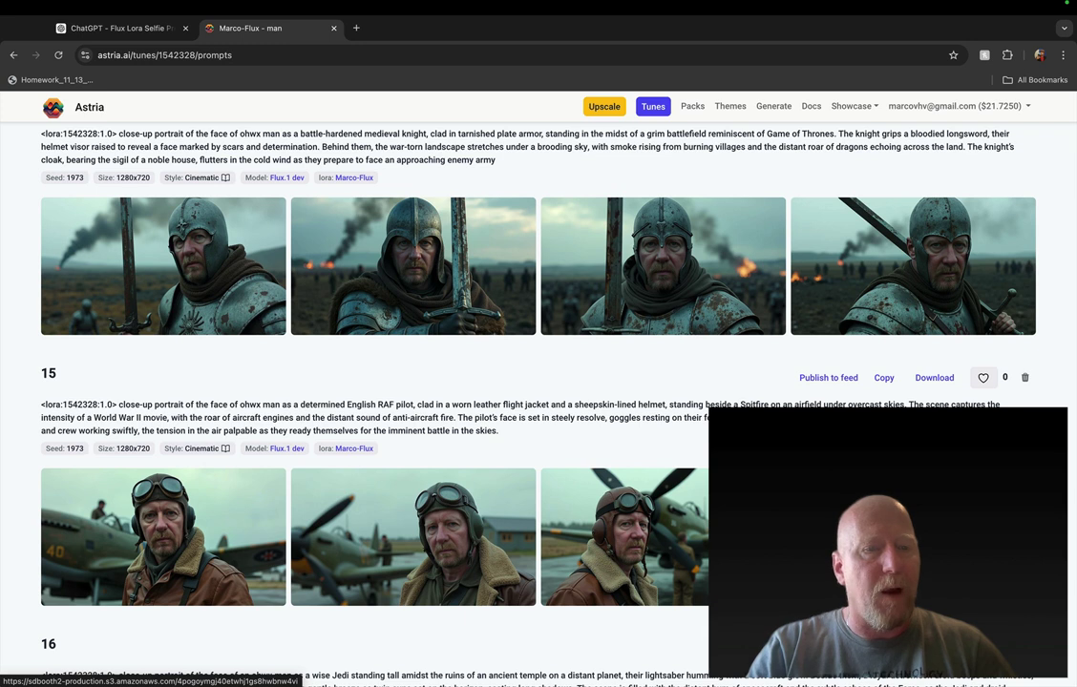
left_click(859, 535)
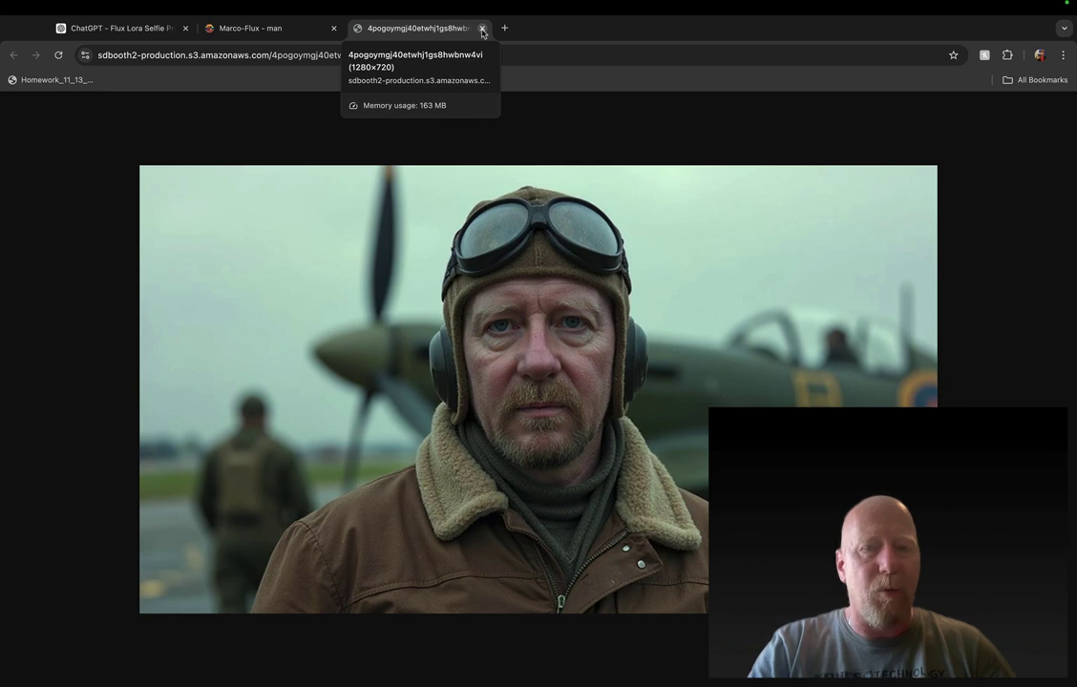
left_click(482, 29)
scroll(488, 382, "down", 5)
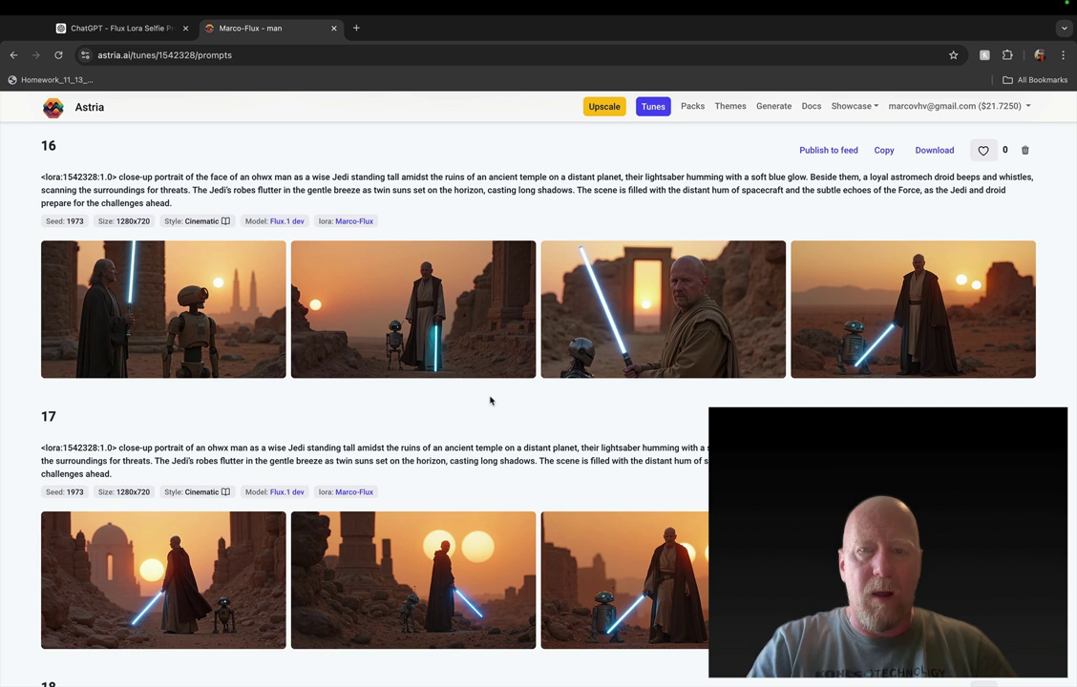
View the third Jedi image and the first xenomorph battle image full-size
left_click(577, 254)
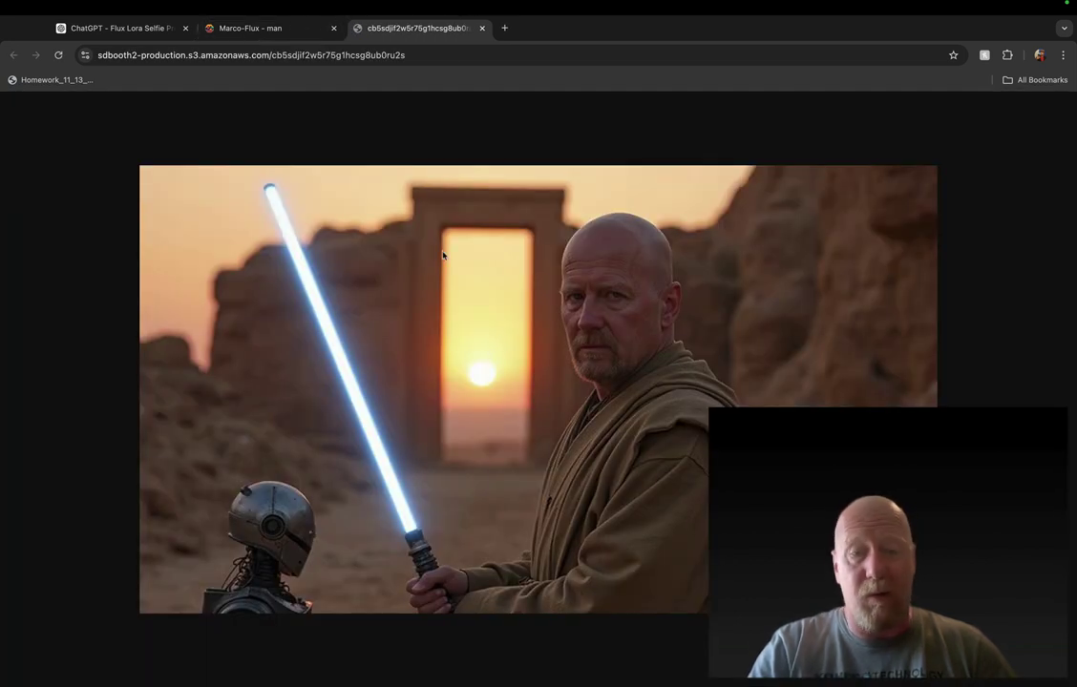
left_click(482, 28)
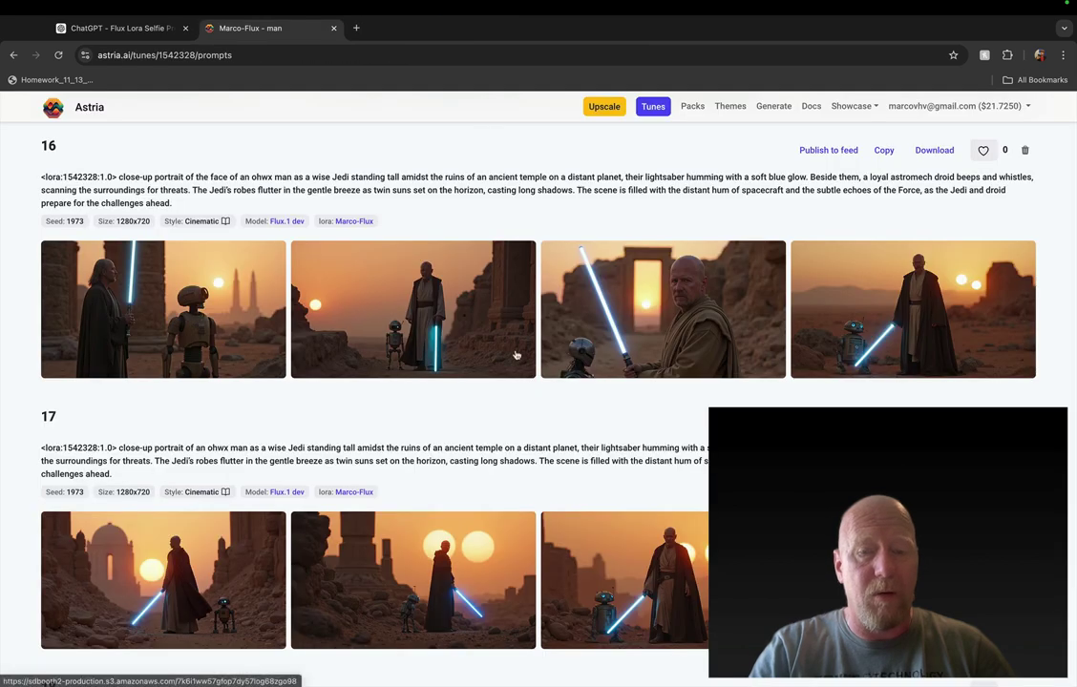
scroll(515, 355, "down", 5)
scroll(516, 356, "down", 1)
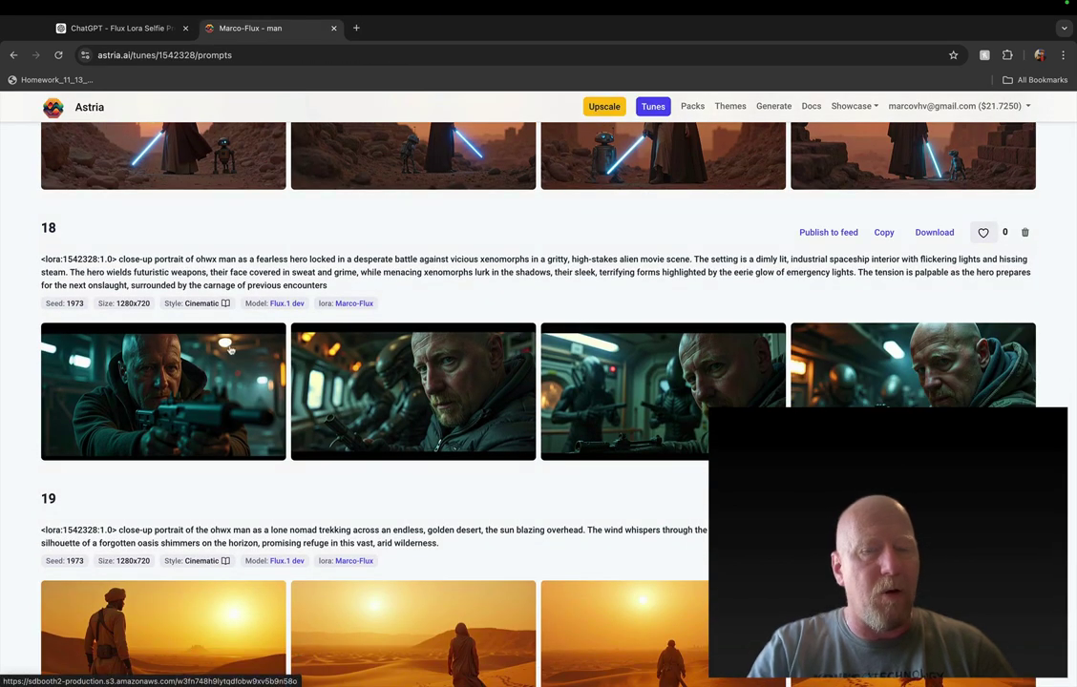
left_click(191, 391)
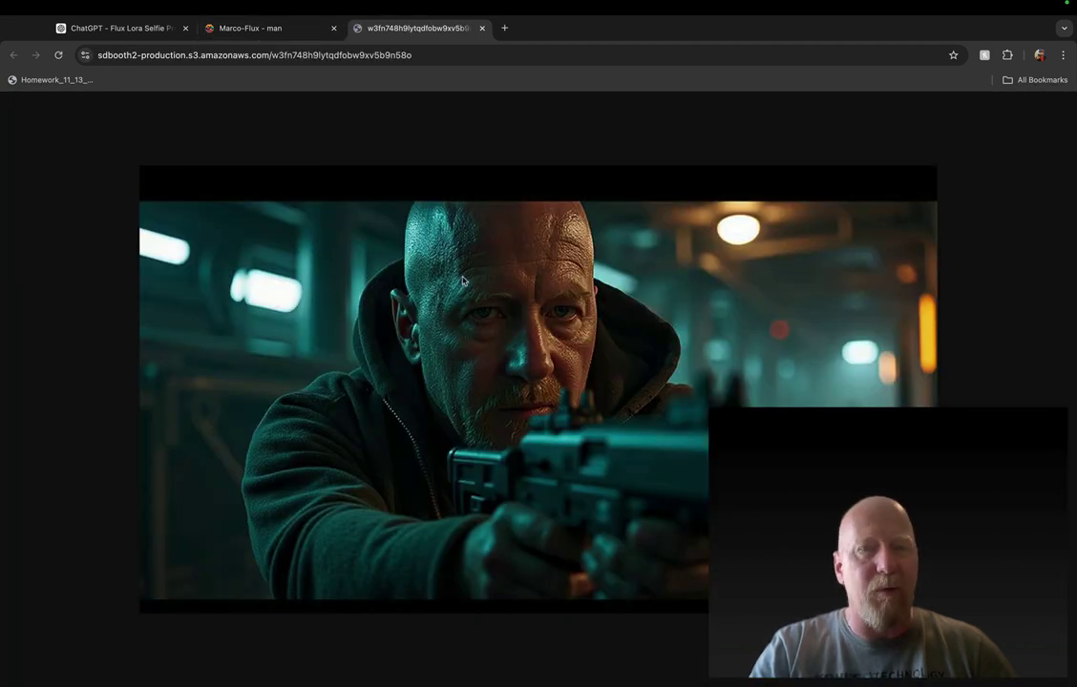
left_click(482, 28)
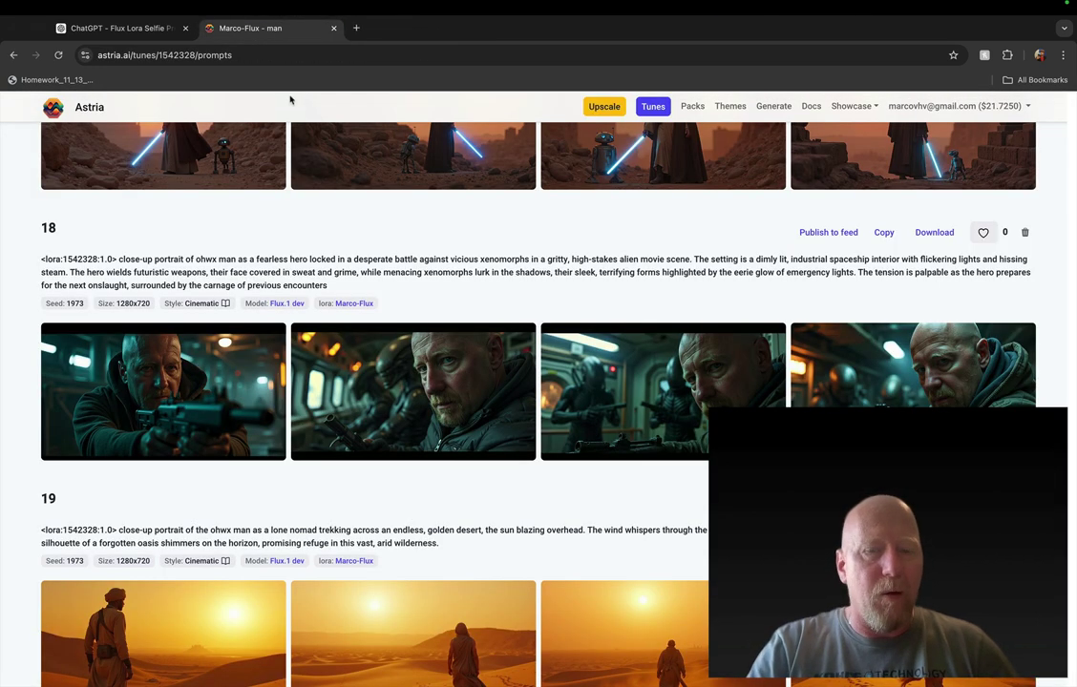
scroll(349, 287, "up", 20)
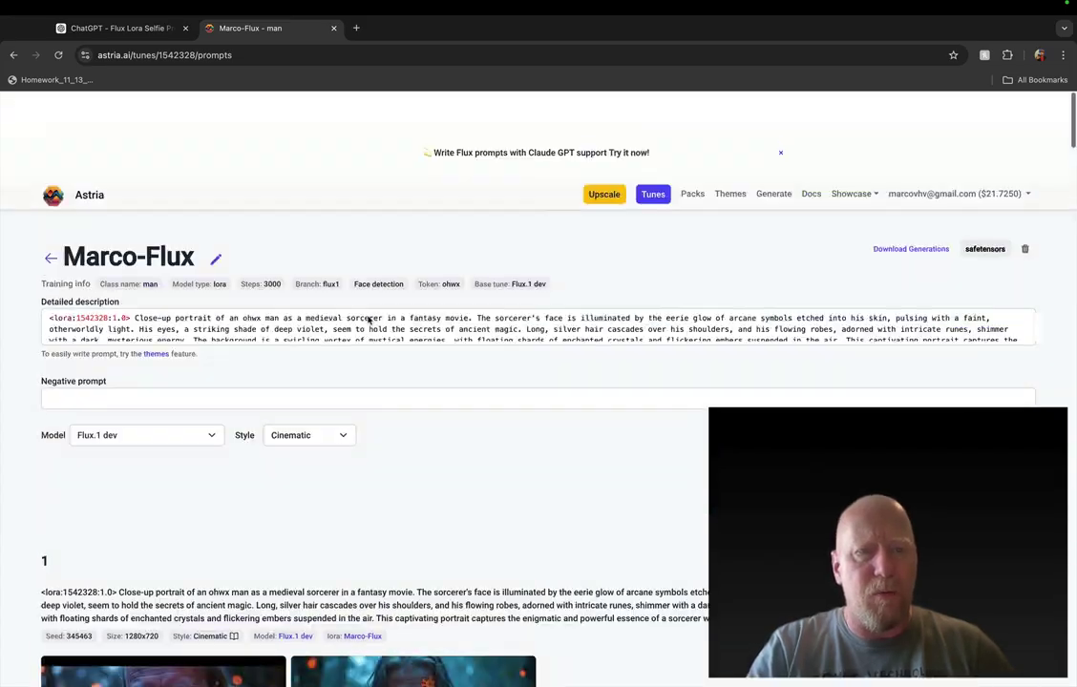
scroll(368, 321, "down", 5)
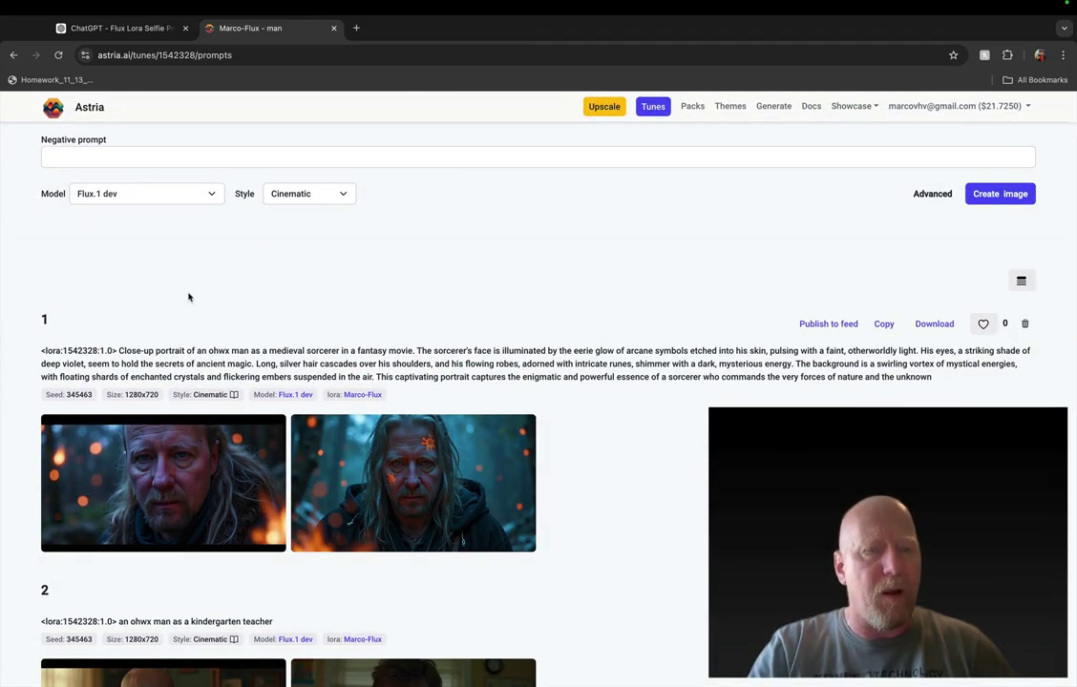
Inspect both new sorcerer portraits full-size, then return to the Tunes list
left_click(151, 450)
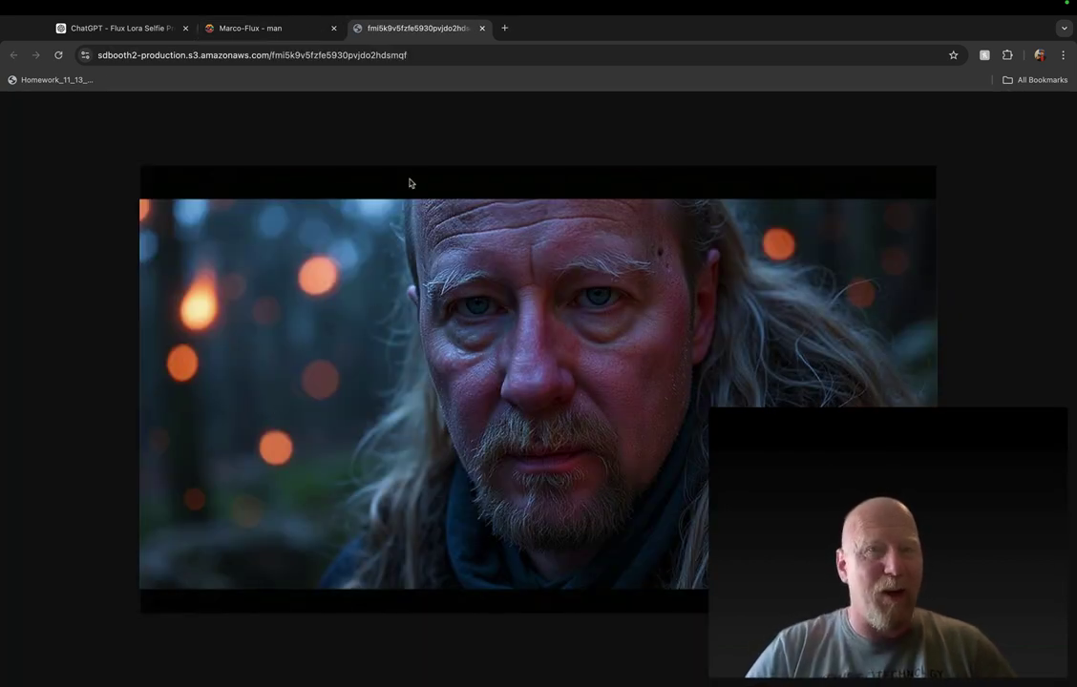
left_click(482, 28)
left_click(400, 478)
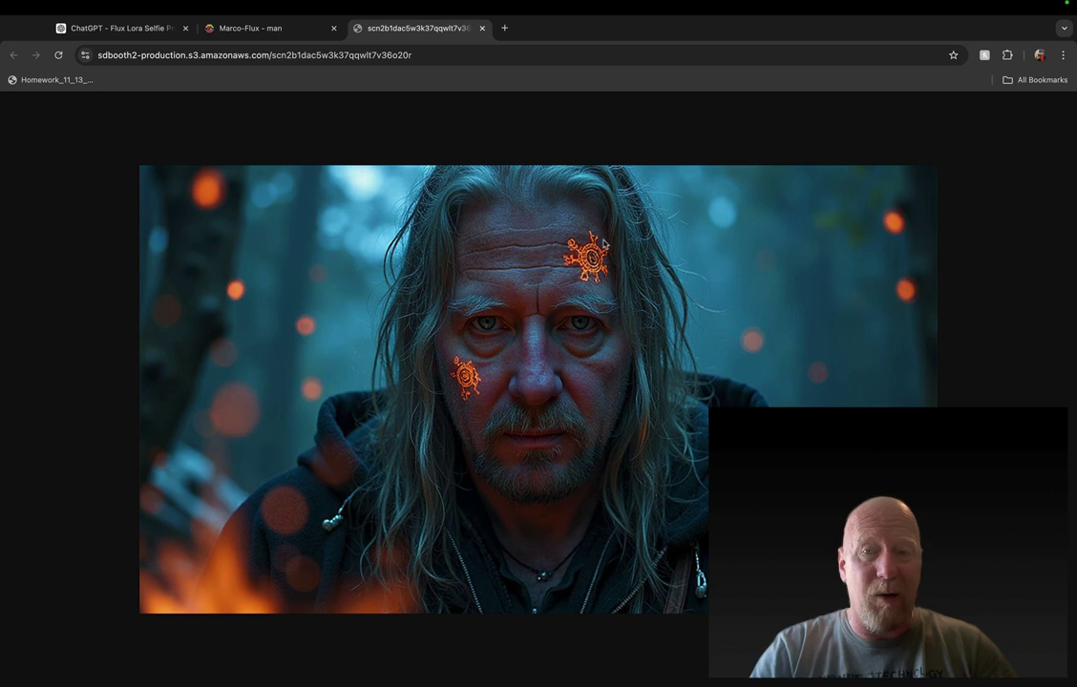
left_click(481, 28)
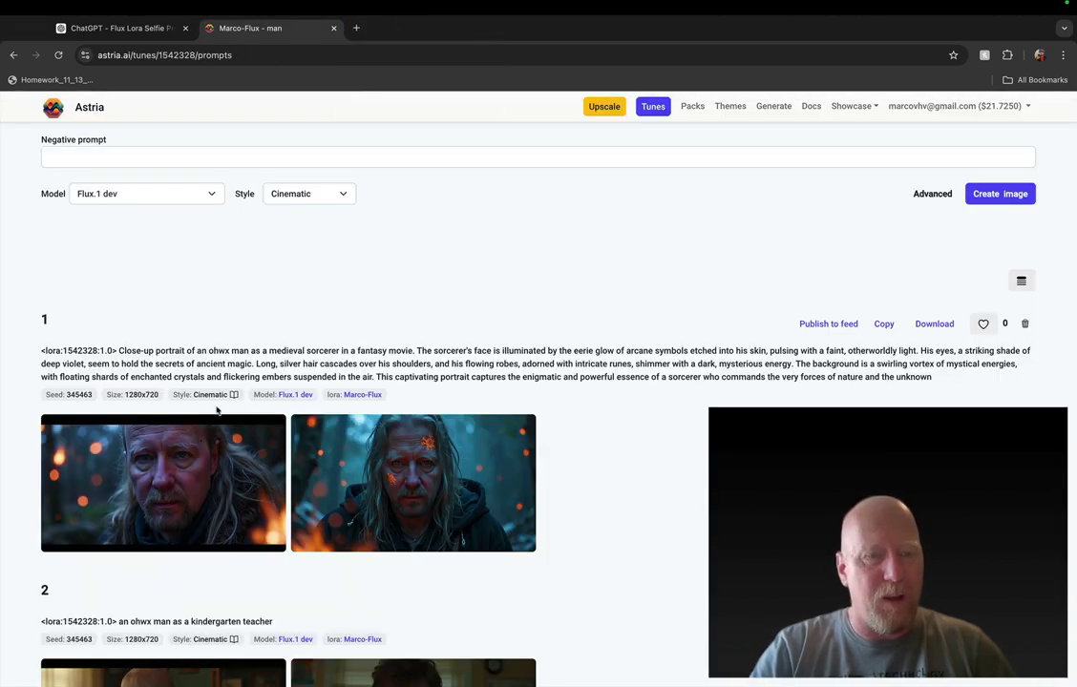
left_click(127, 482)
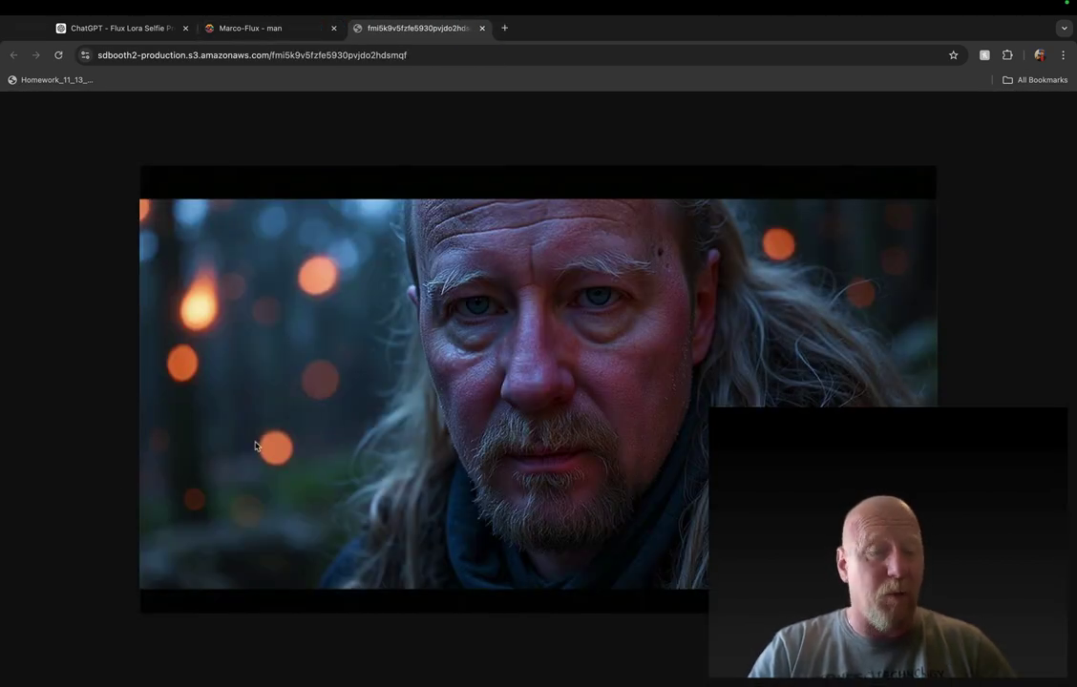
left_click(482, 27)
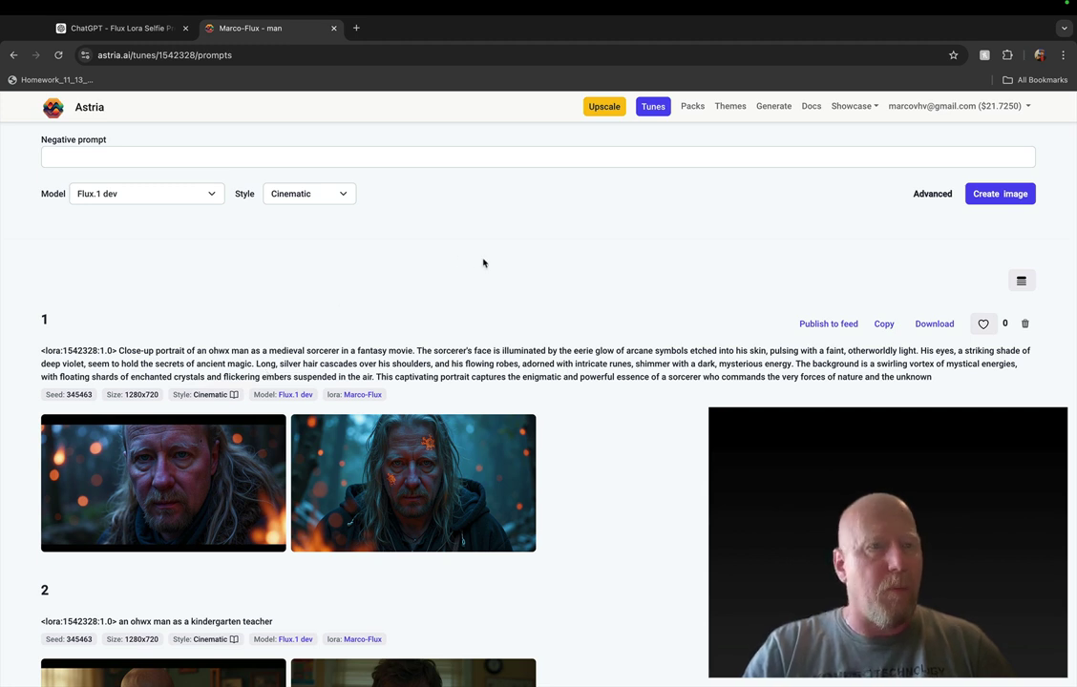
left_click(653, 106)
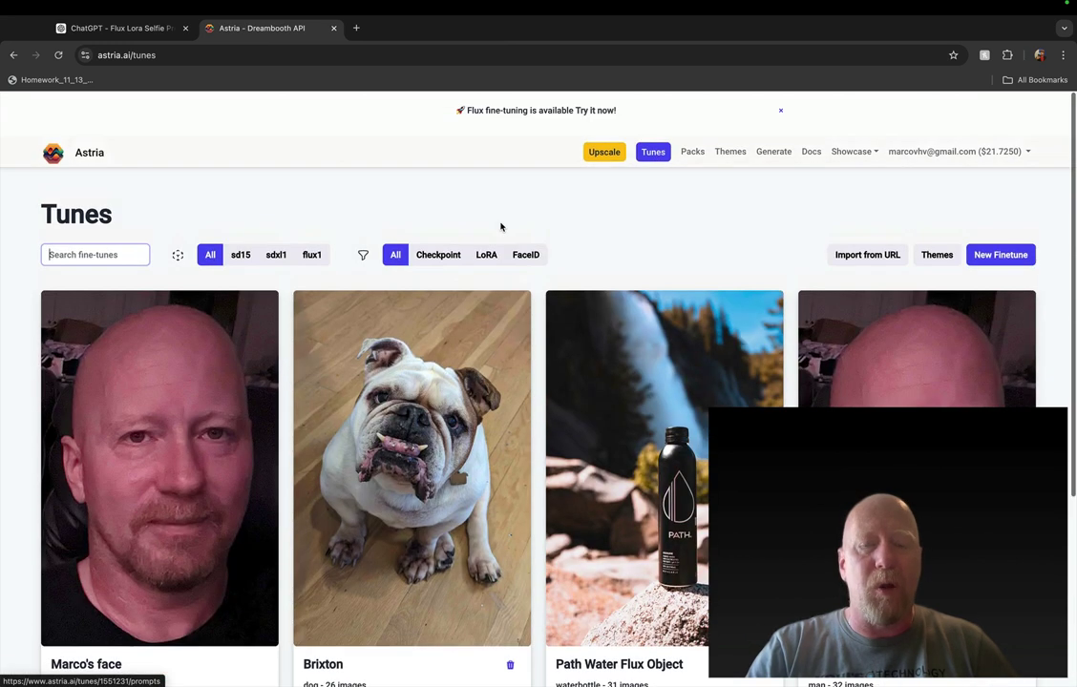
Open the Path Water Flux Object generations and view the third bottle image full-size
scroll(628, 366, "down", 3)
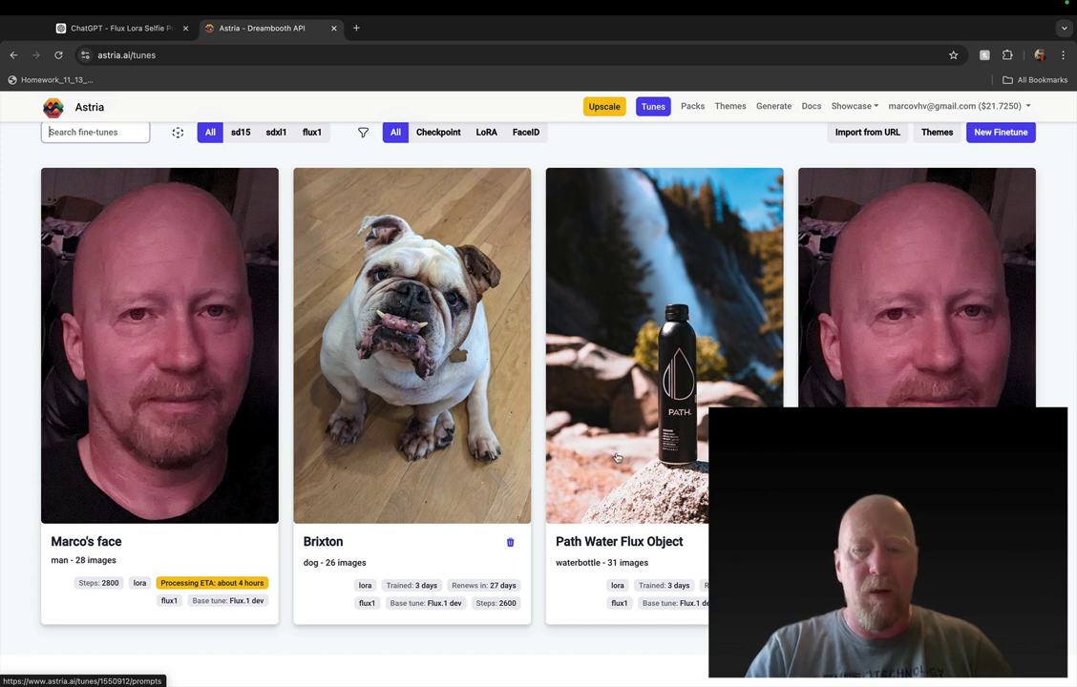
left_click(617, 458)
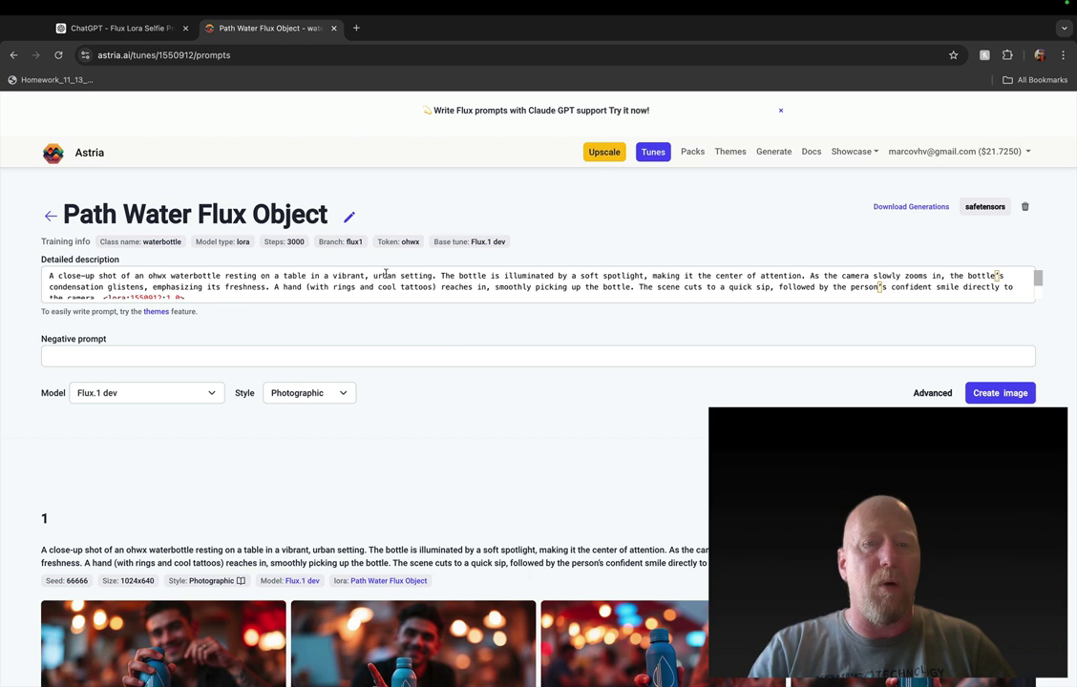
scroll(459, 364, "down", 5)
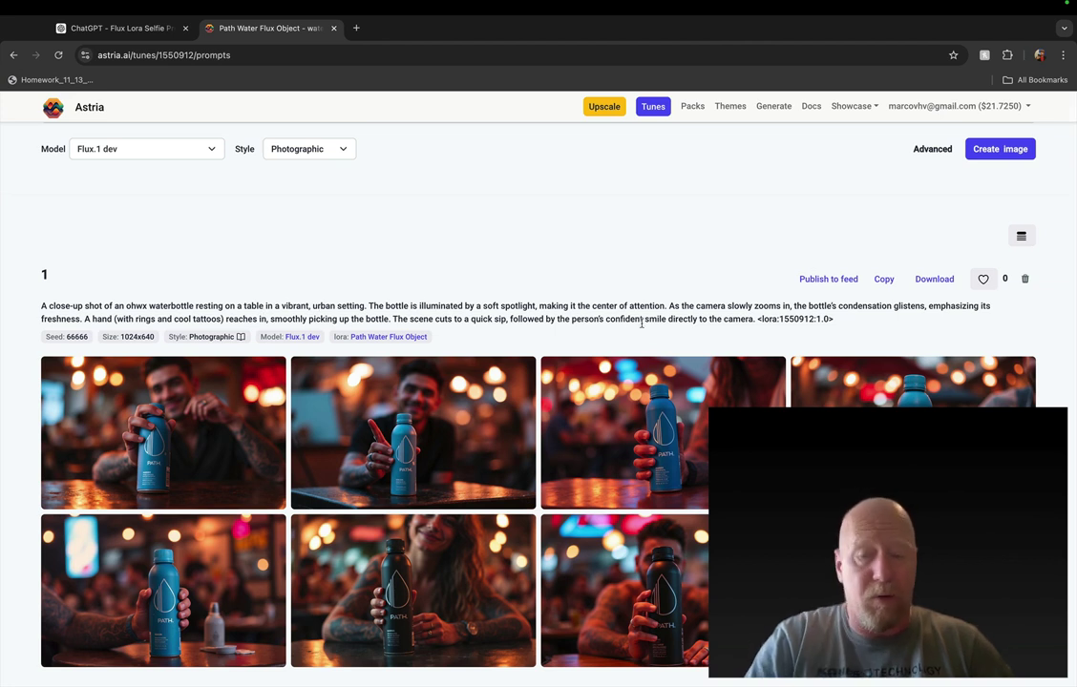
left_click(616, 437)
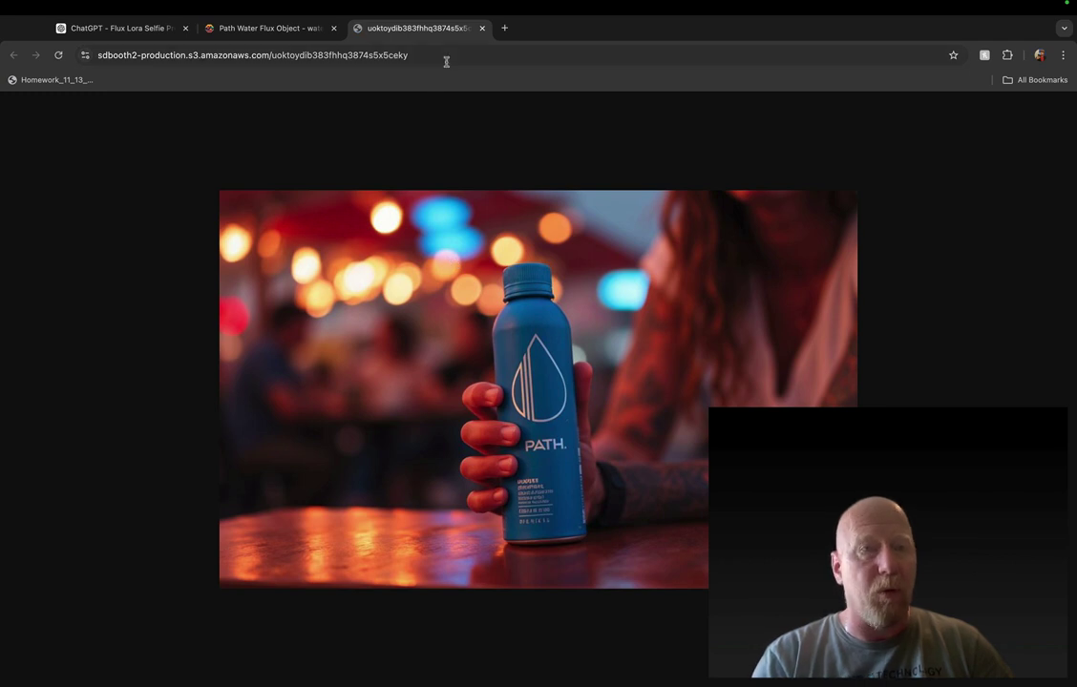
left_click(482, 27)
View the mountaineer and sunset beach bottle images full-size
scroll(468, 316, "down", 10)
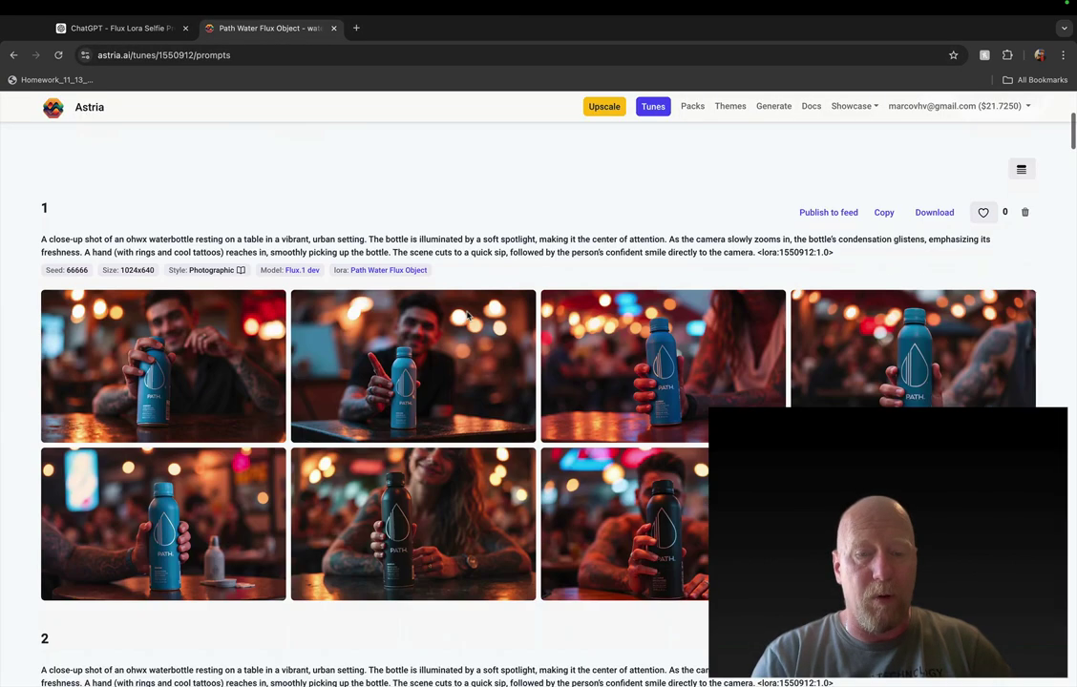
scroll(468, 316, "down", 4)
scroll(455, 340, "down", 1)
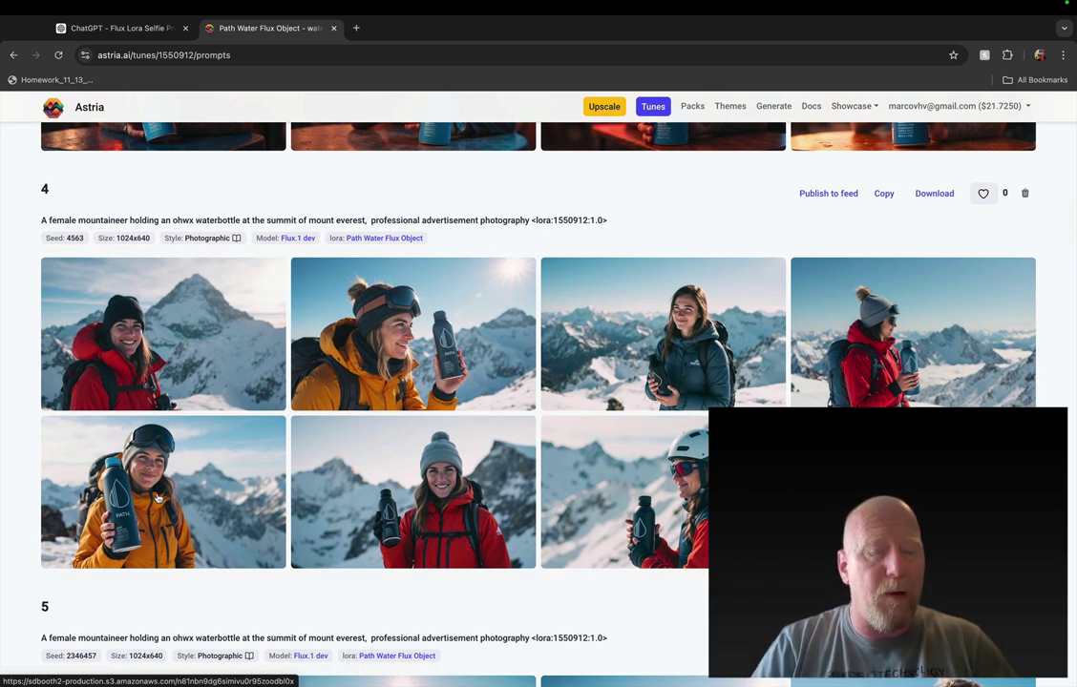
left_click(159, 497)
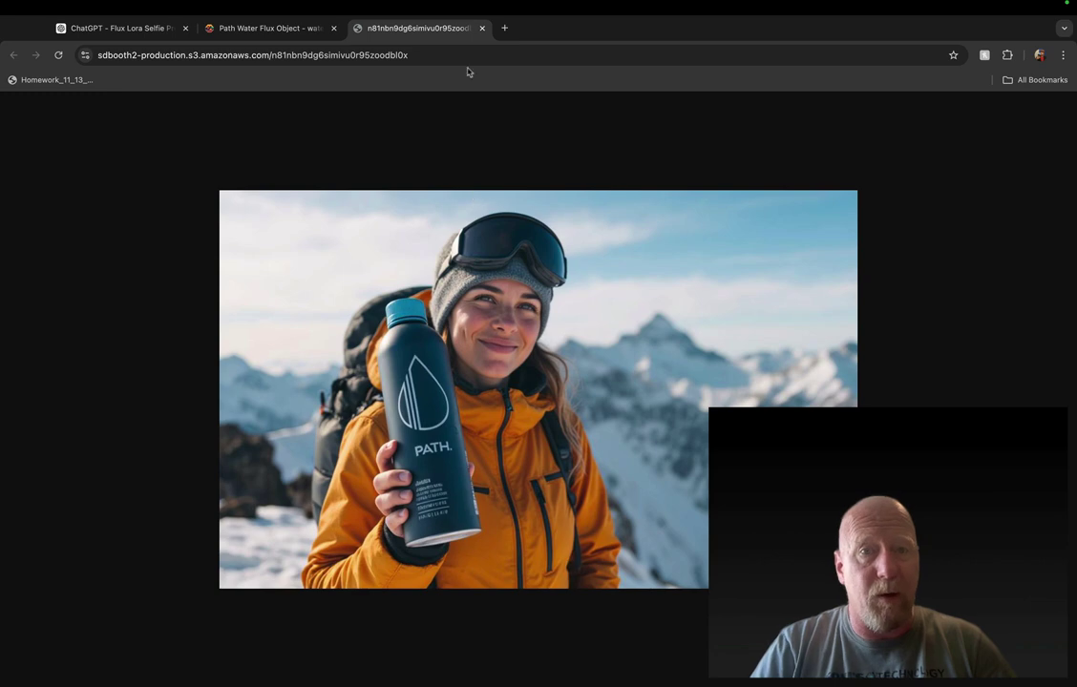
left_click(481, 29)
scroll(497, 447, "down", 10)
scroll(496, 447, "up", 1)
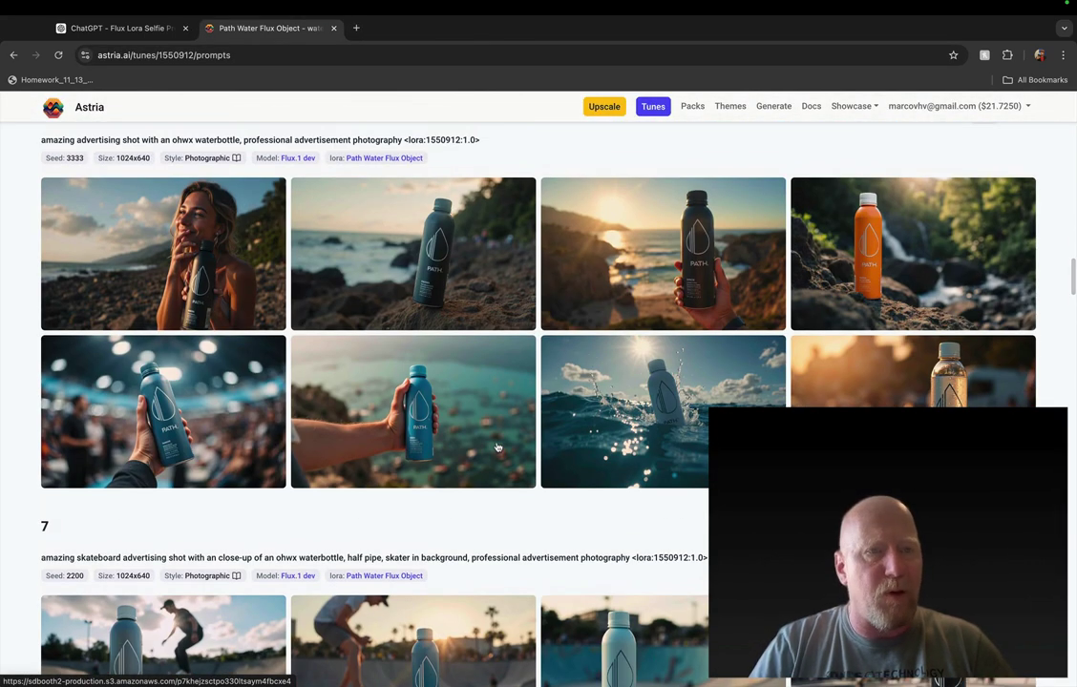
left_click(552, 229)
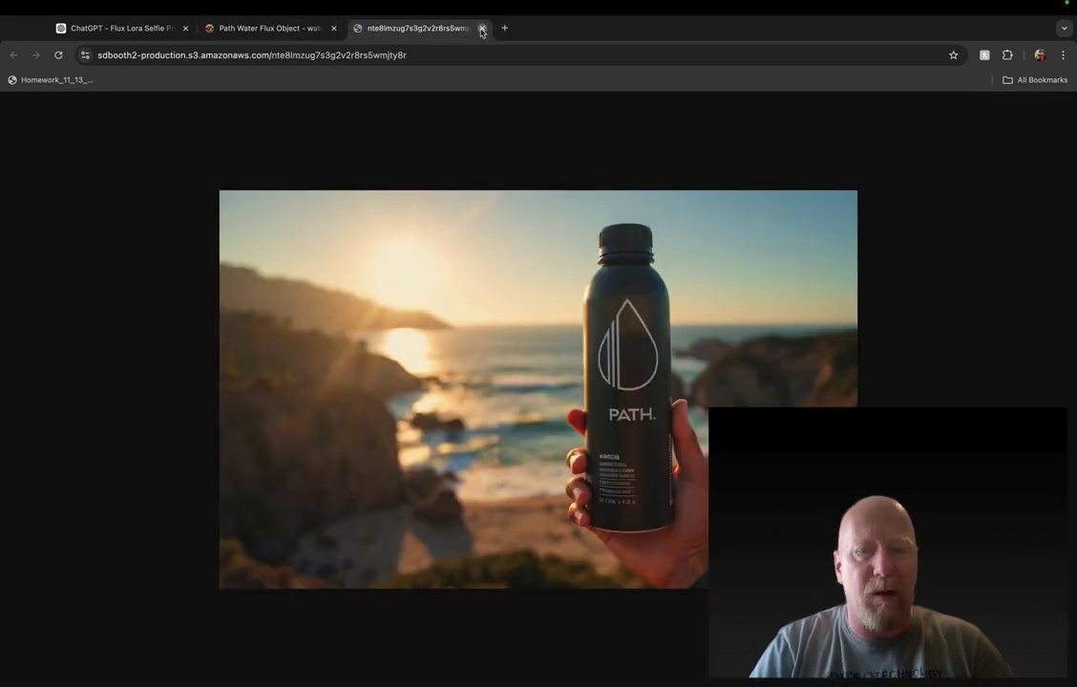
left_click(481, 28)
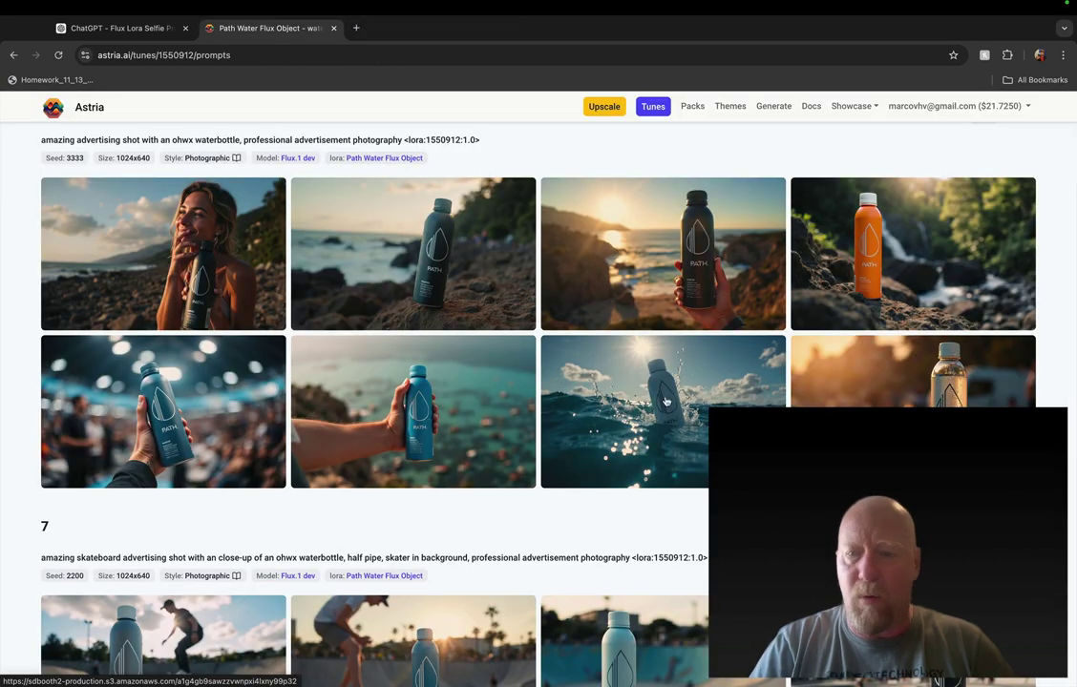
View the arena bottle image full-size
scroll(623, 404, "down", 2)
scroll(624, 405, "down", 1)
scroll(624, 405, "up", 1)
left_click(228, 240)
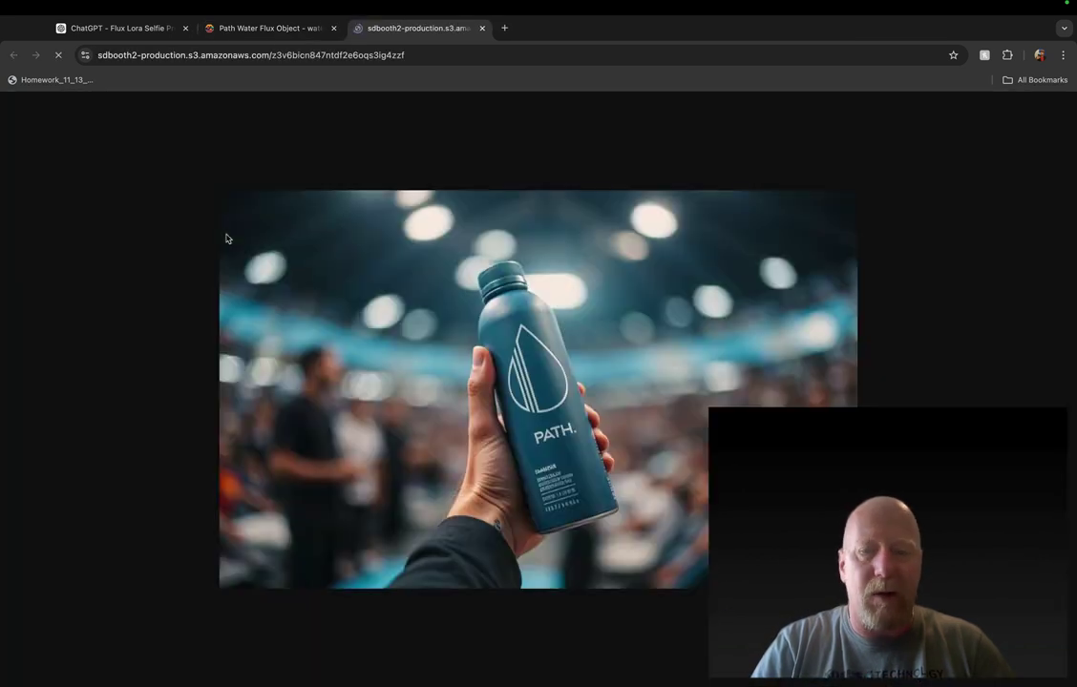
left_click(484, 27)
Scroll down to view the prompt 17 portrait full-size, then go back to the Tunes list
scroll(506, 352, "down", 10)
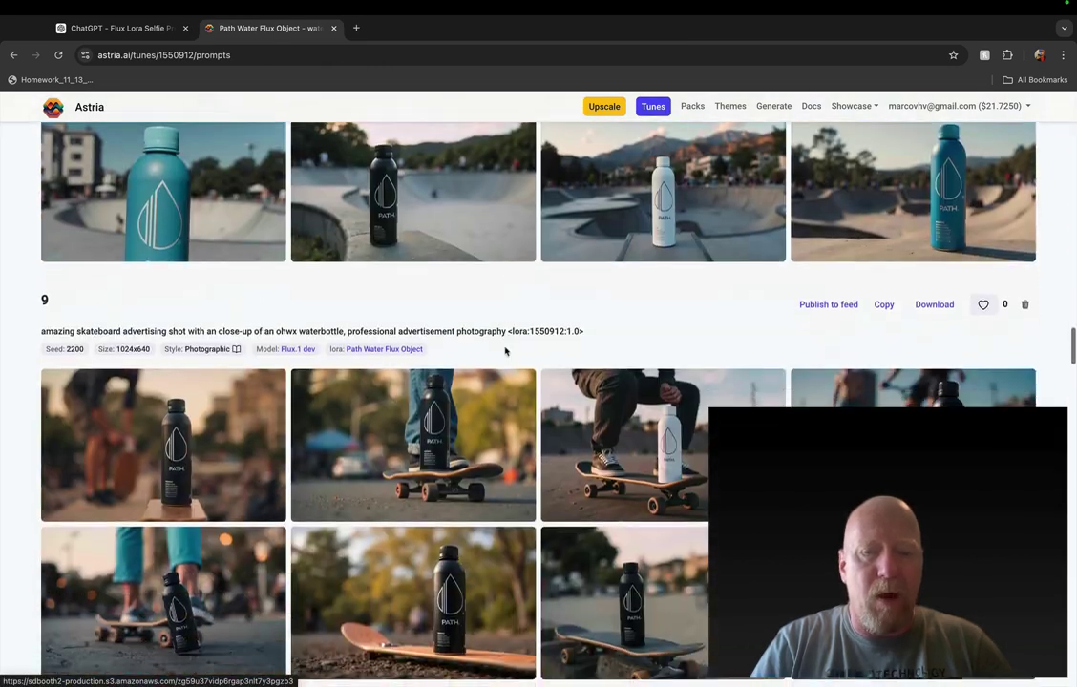
scroll(506, 352, "down", 13)
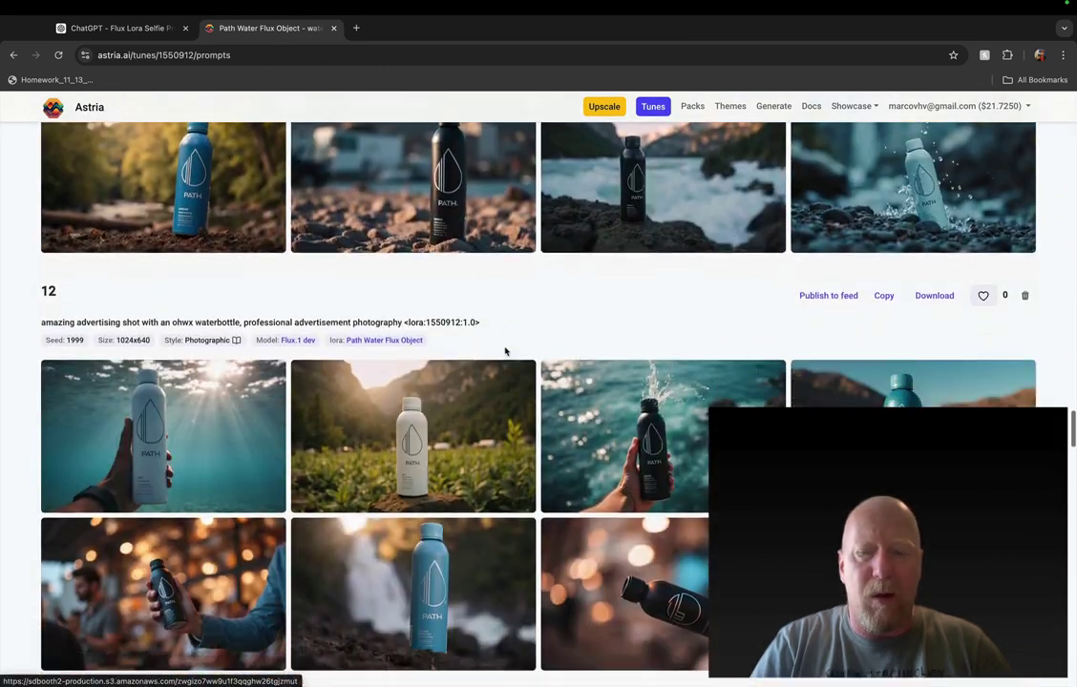
scroll(506, 351, "down", 8)
scroll(506, 352, "up", 3)
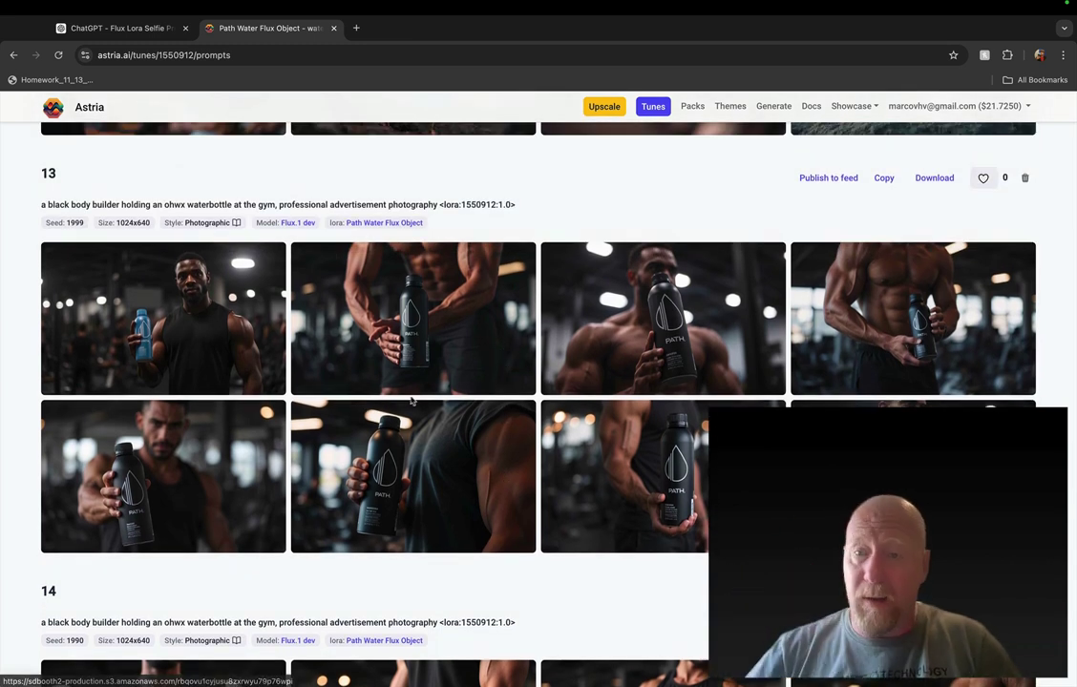
scroll(412, 403, "down", 10)
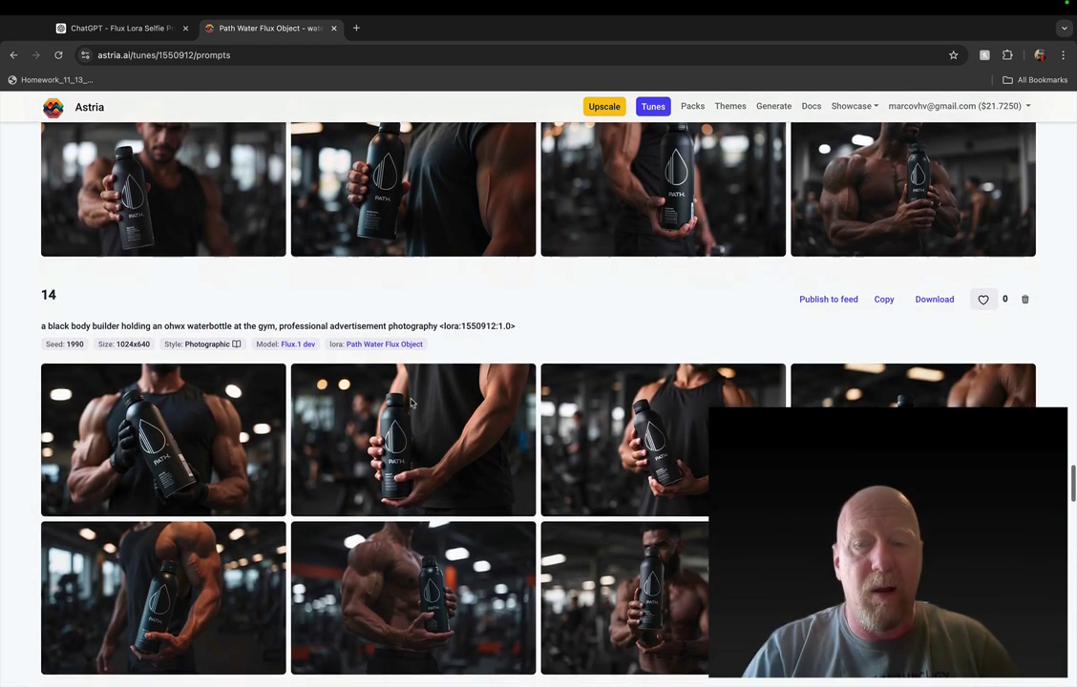
scroll(411, 403, "down", 8)
scroll(411, 403, "down", 1)
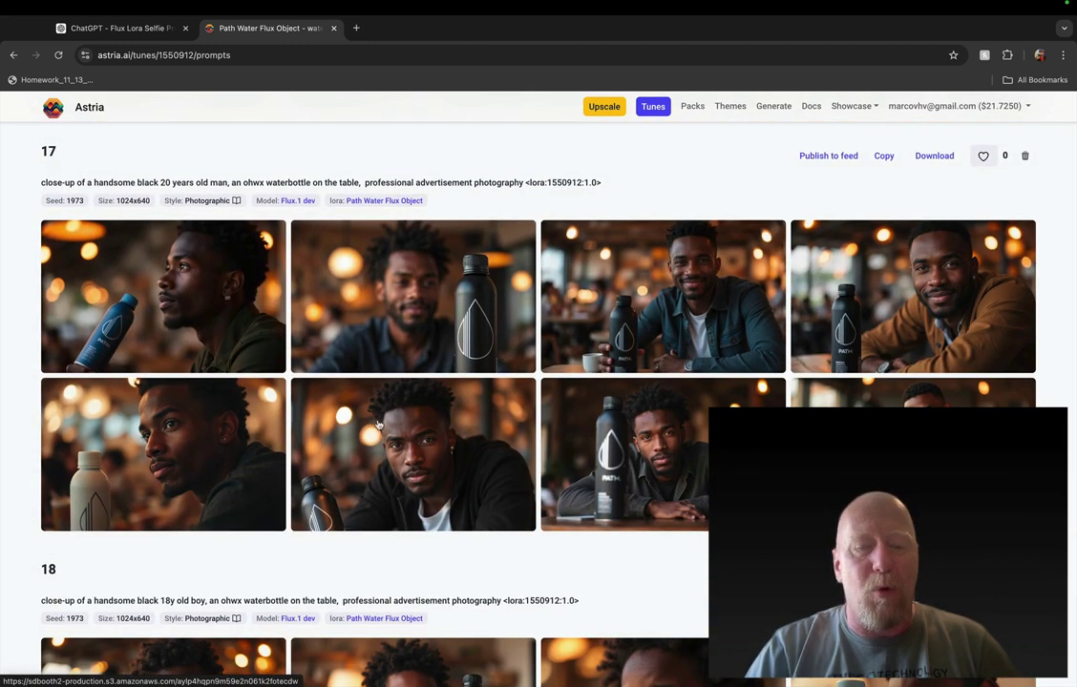
left_click(332, 380)
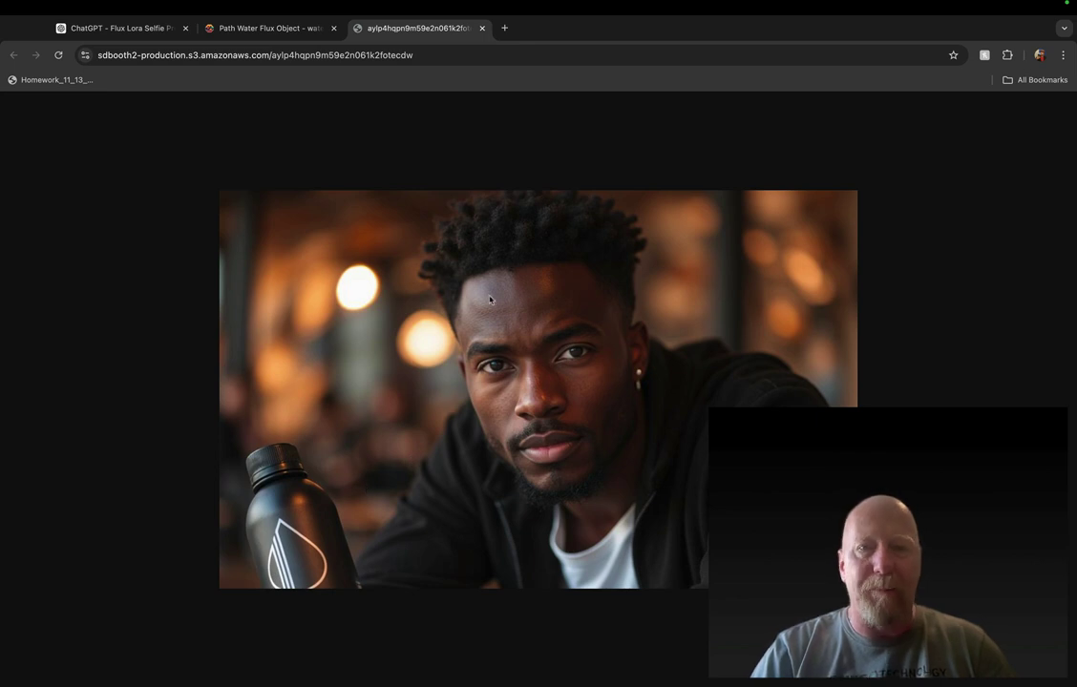
left_click(482, 28)
scroll(550, 427, "up", 2)
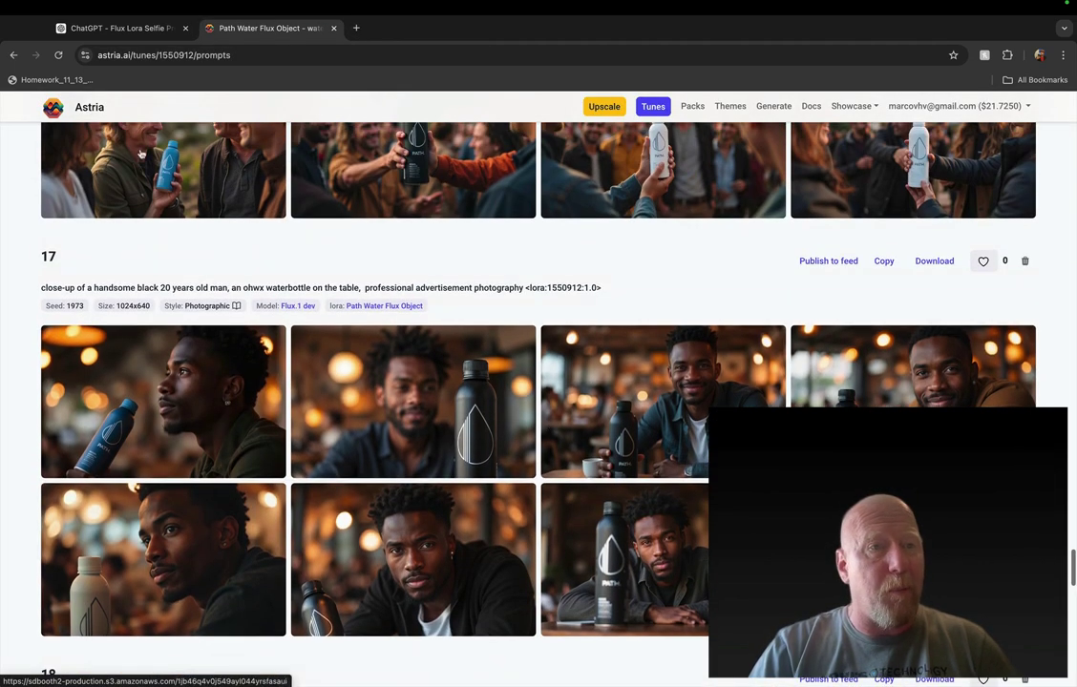
left_click(14, 55)
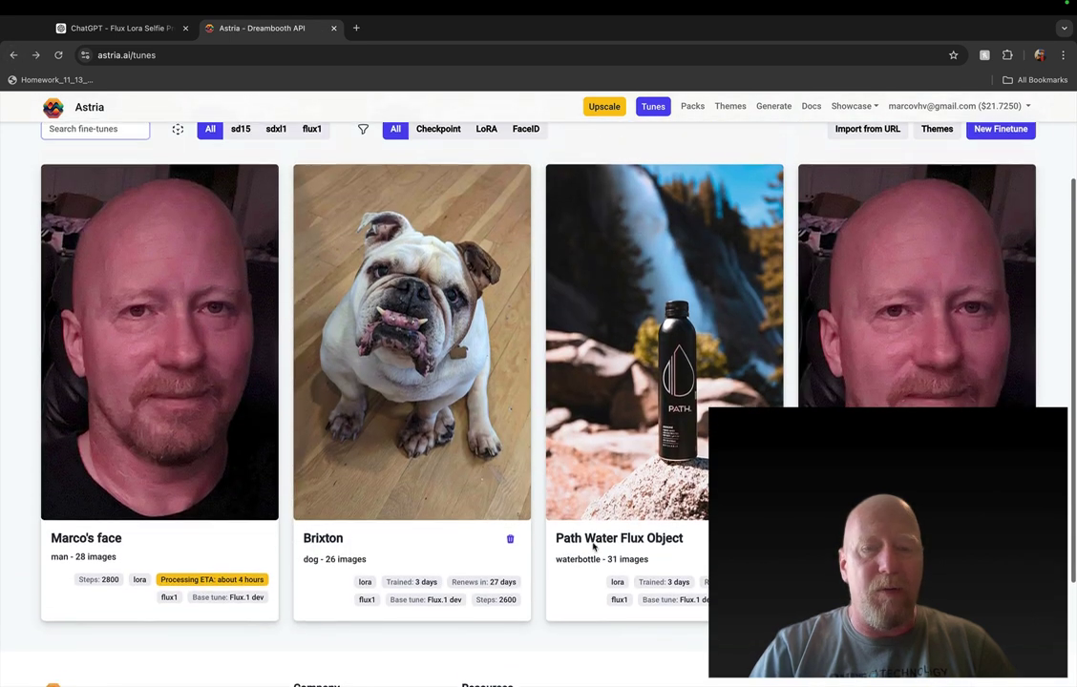
Browse the Brixton tune's bulldog generations top to bottom, then return to the Tunes list
left_click(382, 332)
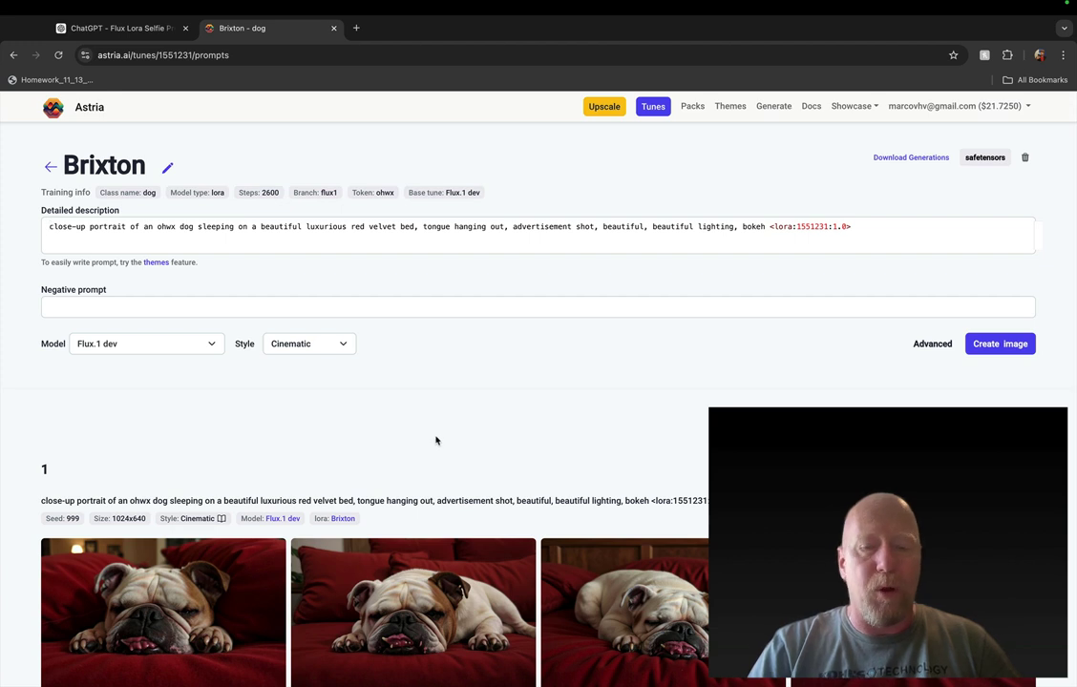
scroll(397, 464, "down", 2)
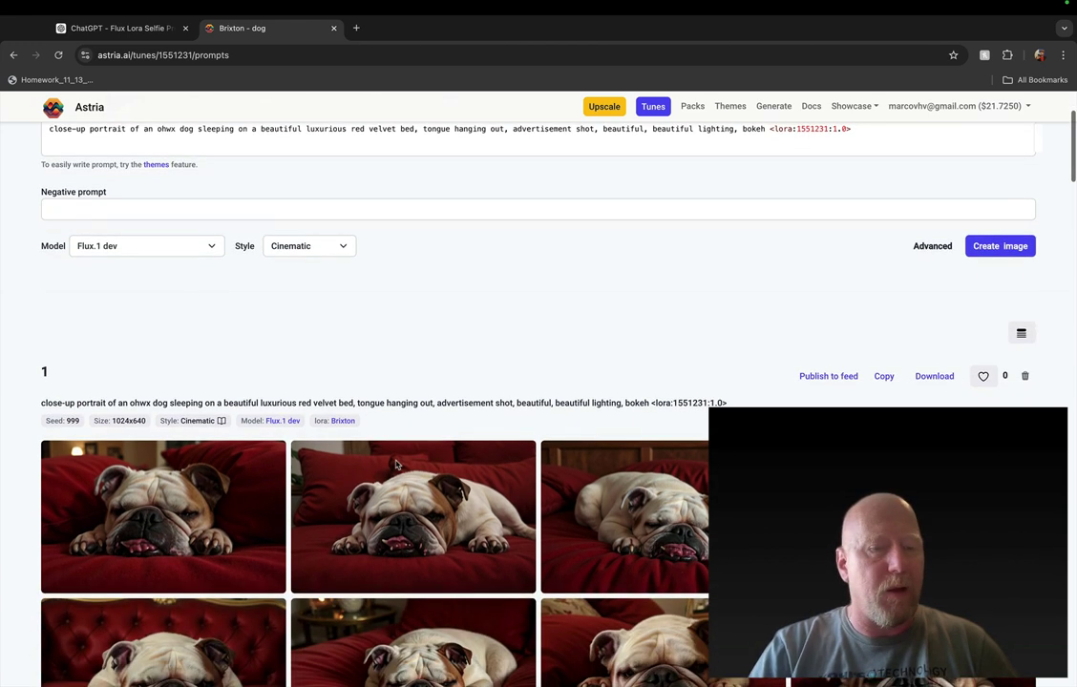
scroll(387, 494, "down", 2)
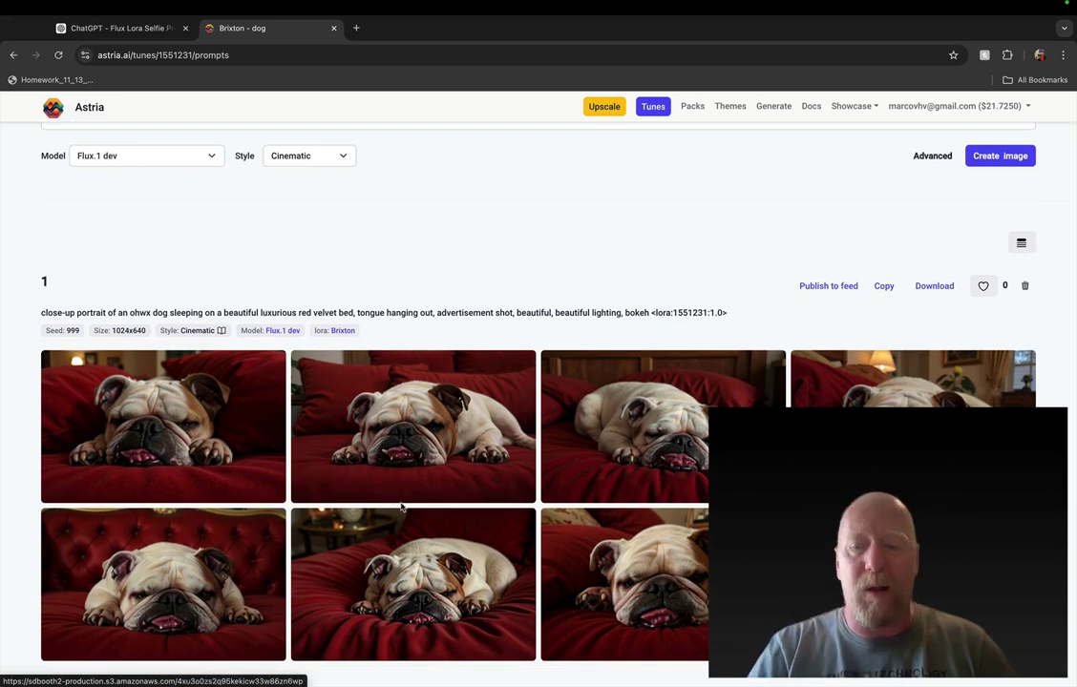
scroll(394, 500, "down", 6)
scroll(401, 507, "down", 3)
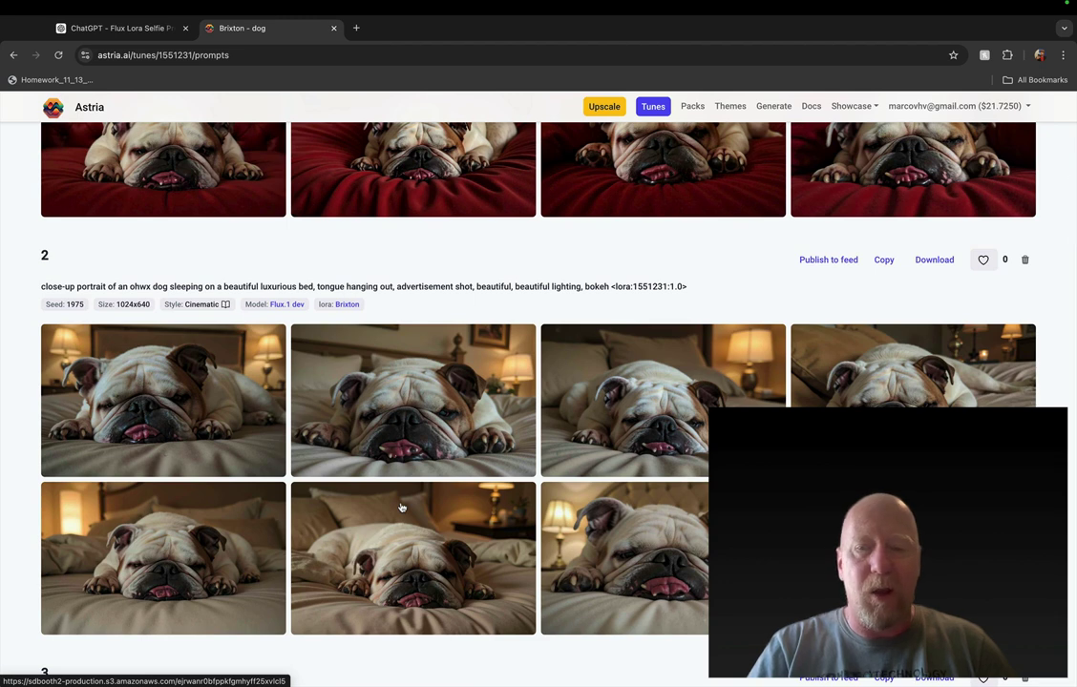
scroll(401, 507, "down", 20)
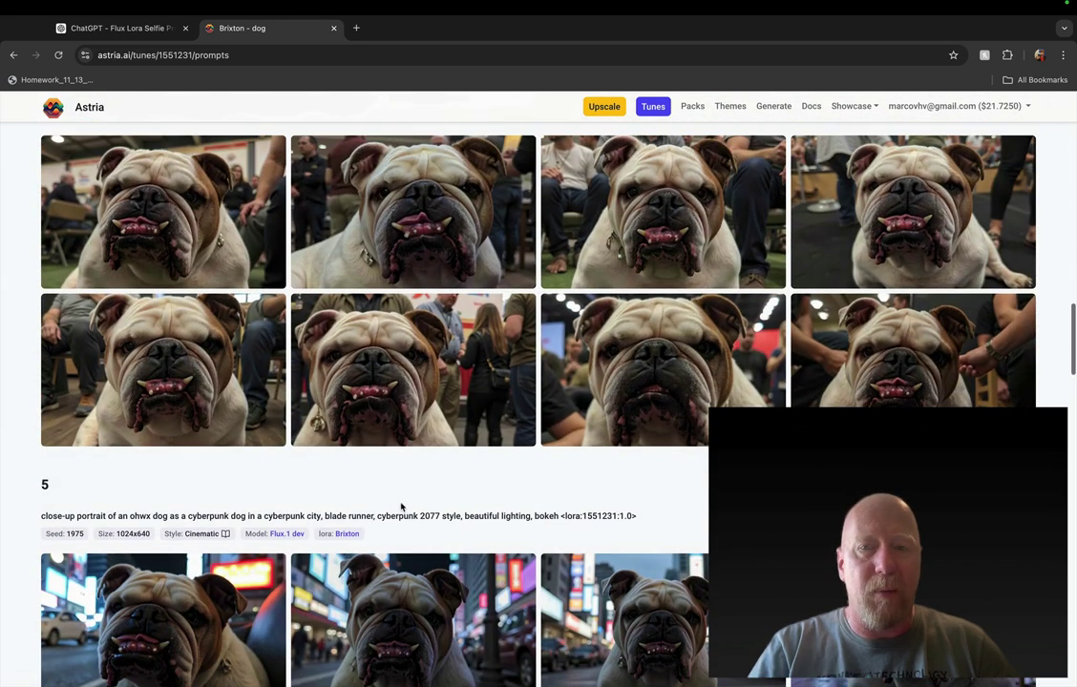
scroll(401, 507, "down", 6)
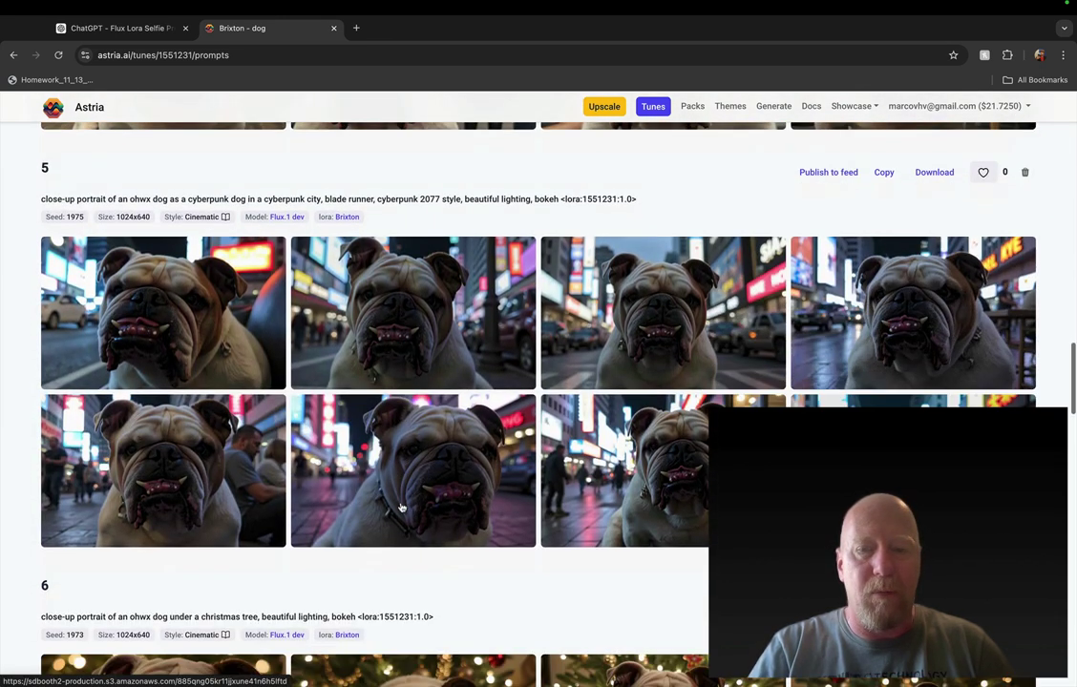
scroll(401, 507, "down", 8)
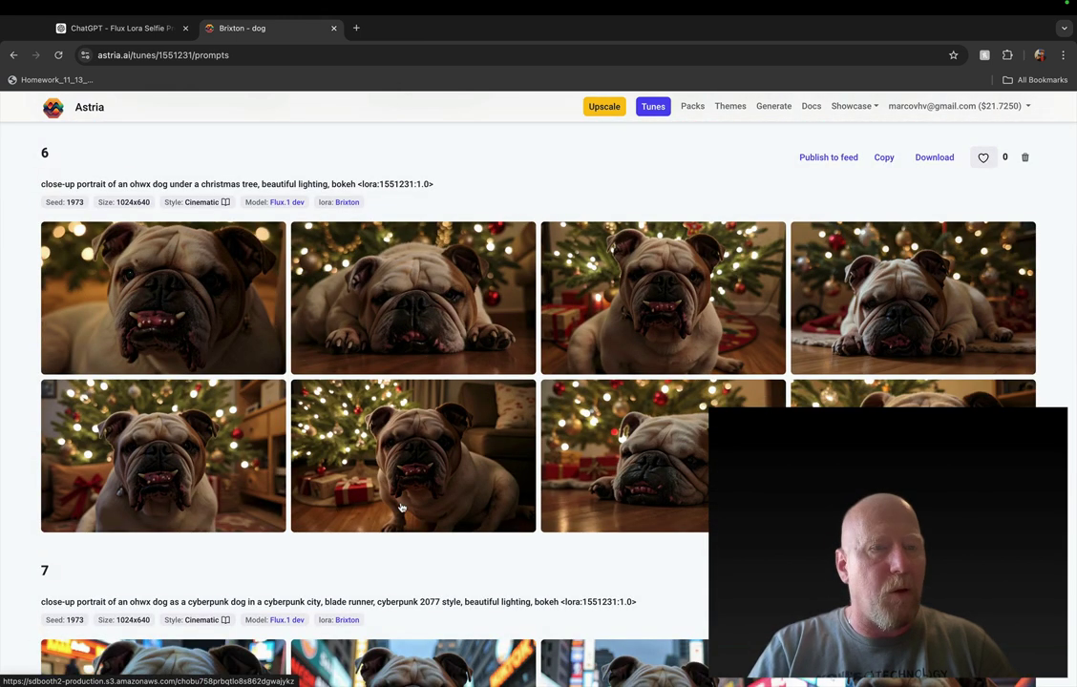
scroll(401, 507, "down", 7)
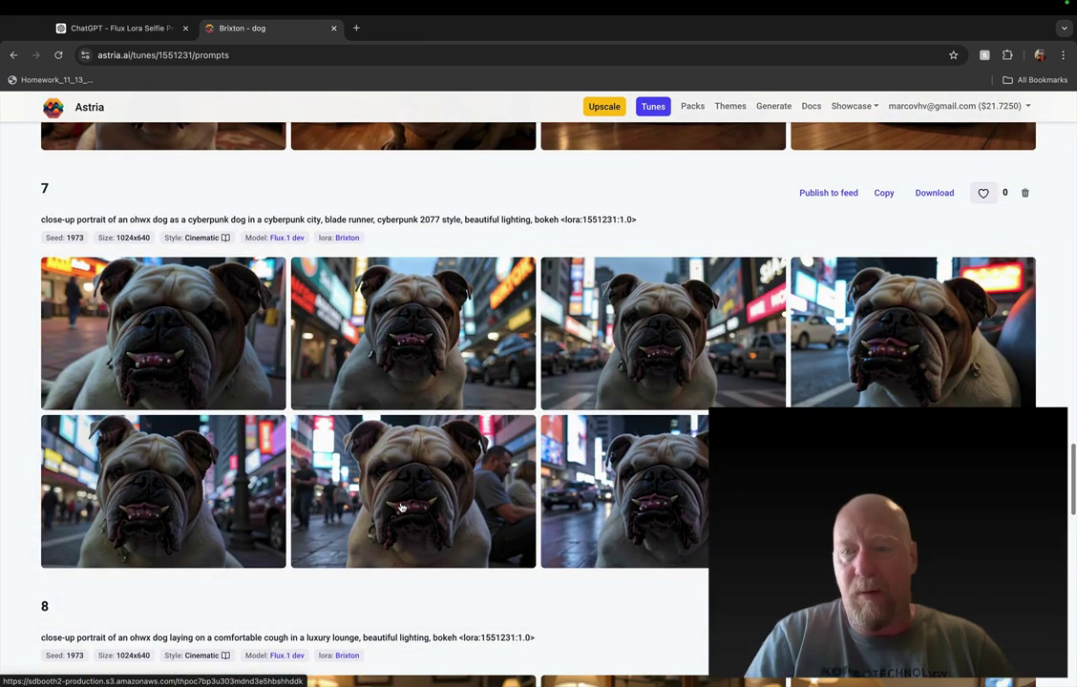
scroll(401, 507, "down", 7)
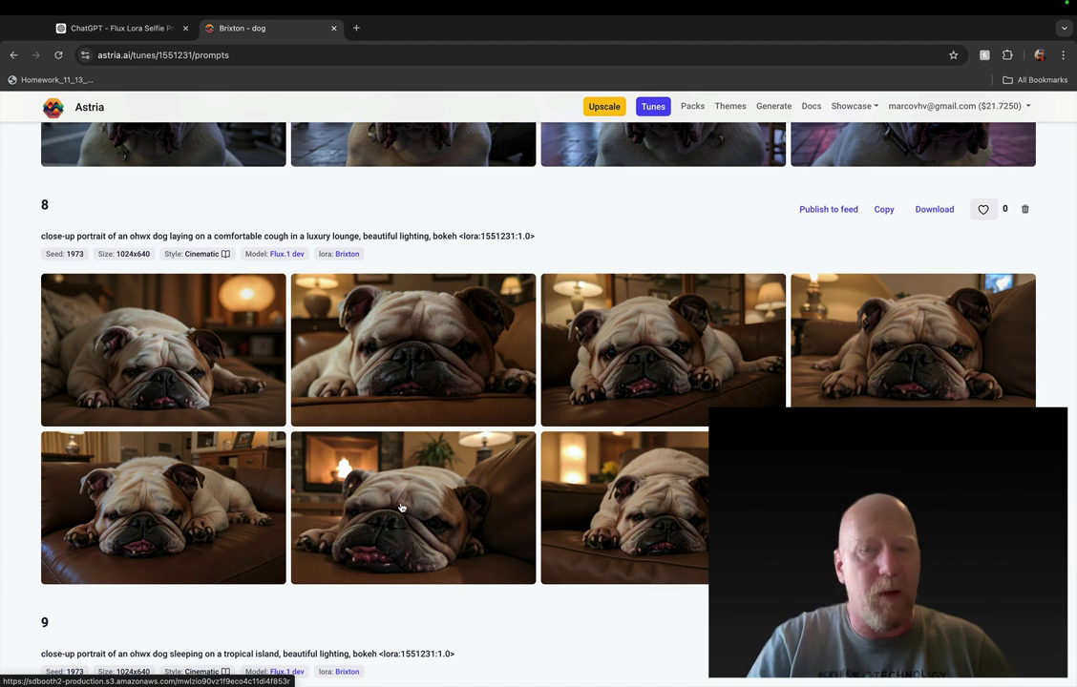
scroll(400, 507, "down", 7)
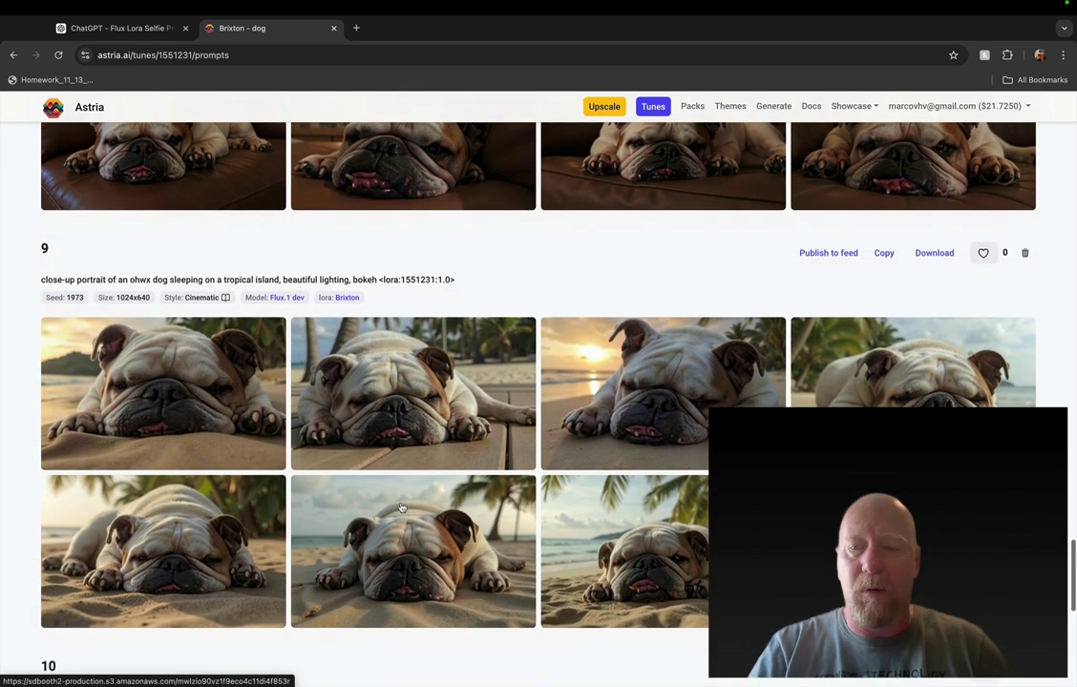
scroll(401, 507, "down", 5)
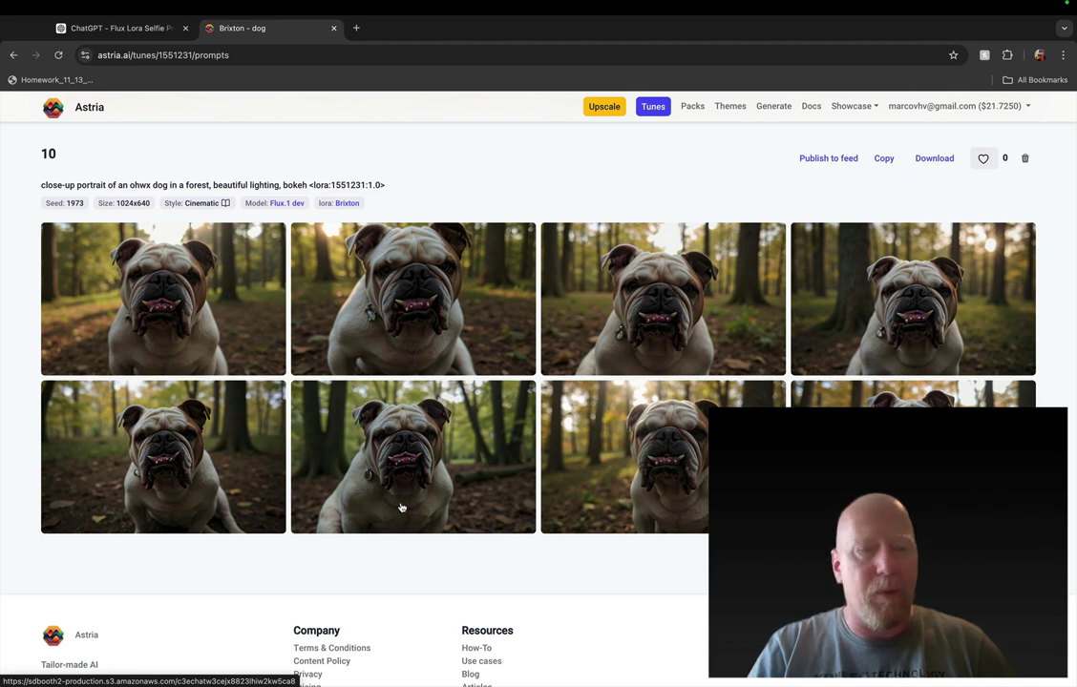
scroll(401, 507, "down", 3)
scroll(401, 507, "up", 3)
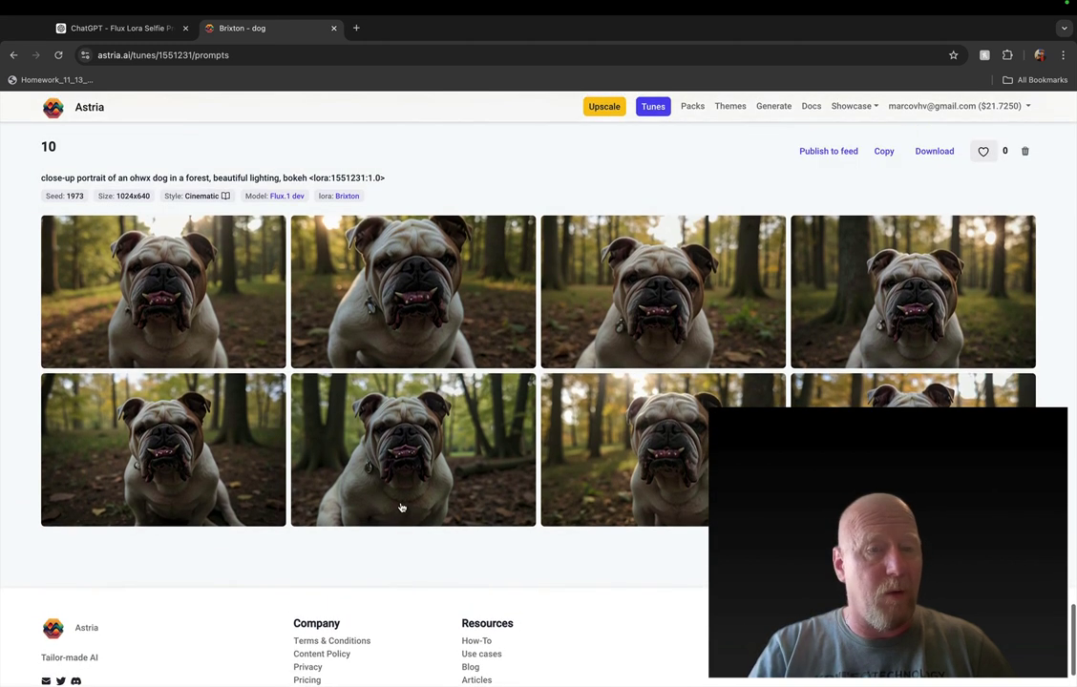
scroll(401, 507, "up", 15)
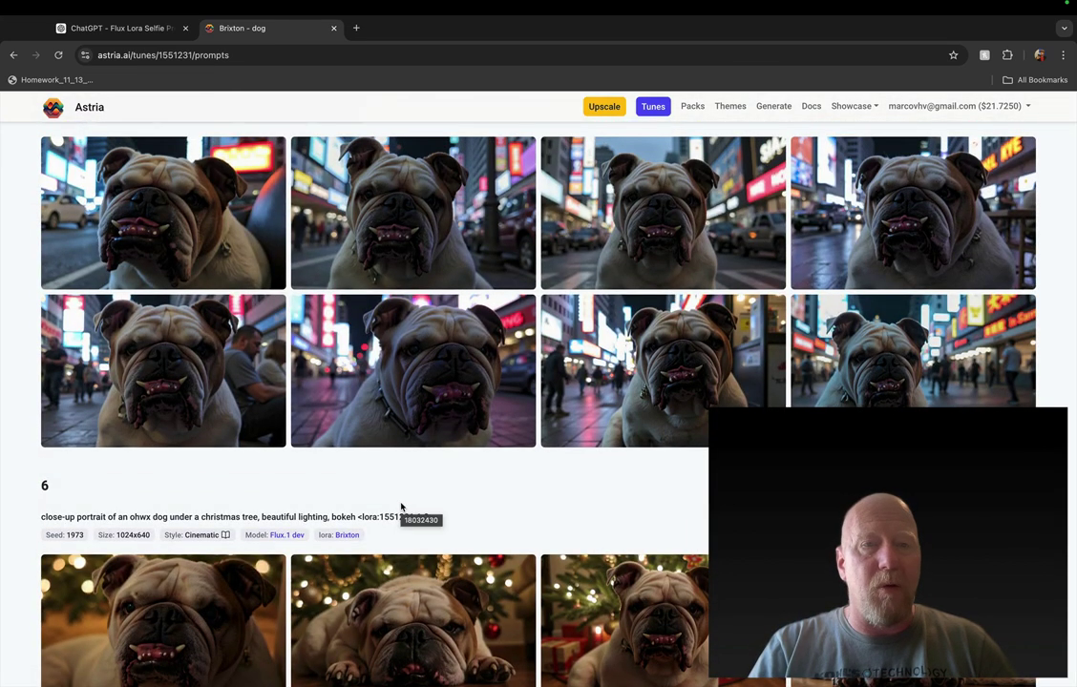
scroll(401, 507, "up", 10)
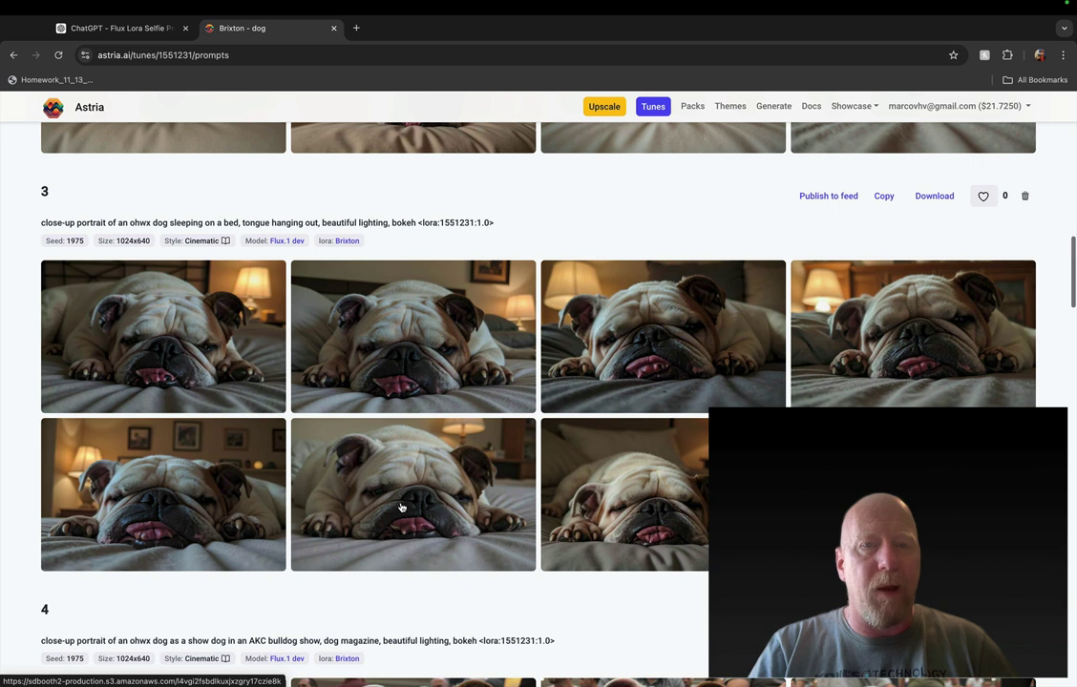
left_click(650, 110)
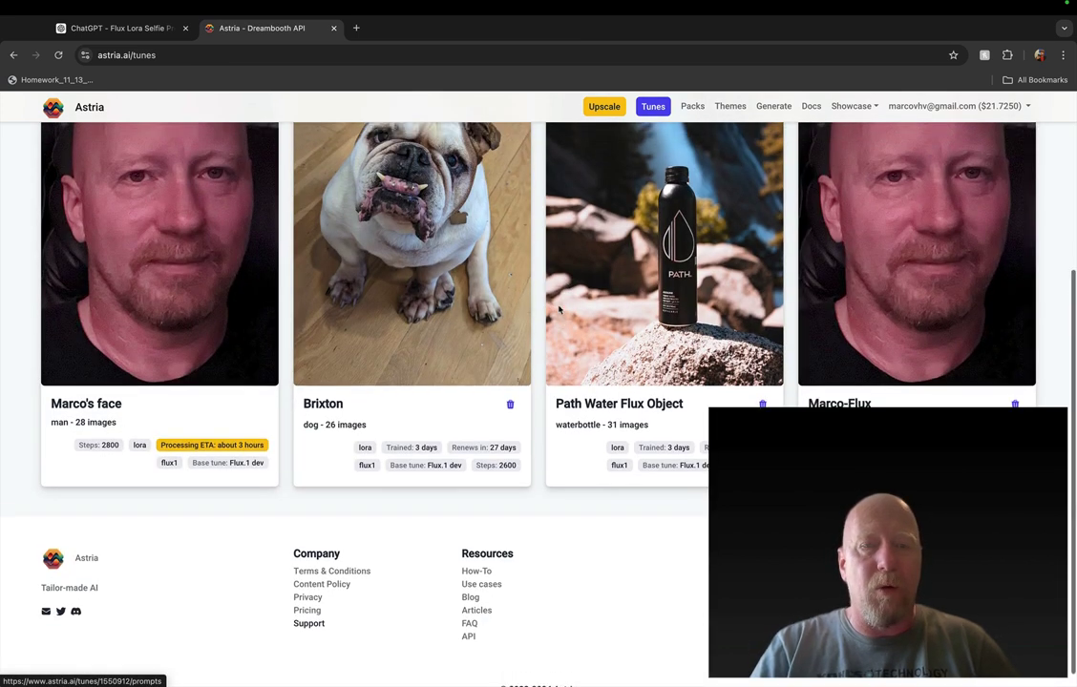
Scroll to the top of the Tunes page to show all three fine-tunes
scroll(559, 308, "up", 3)
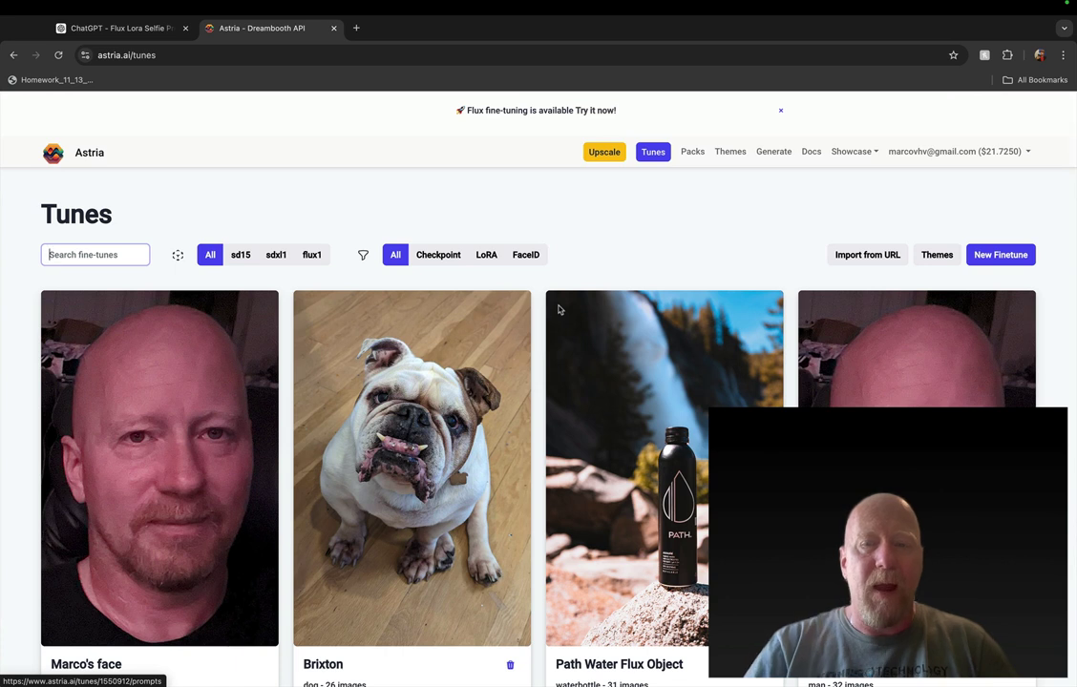